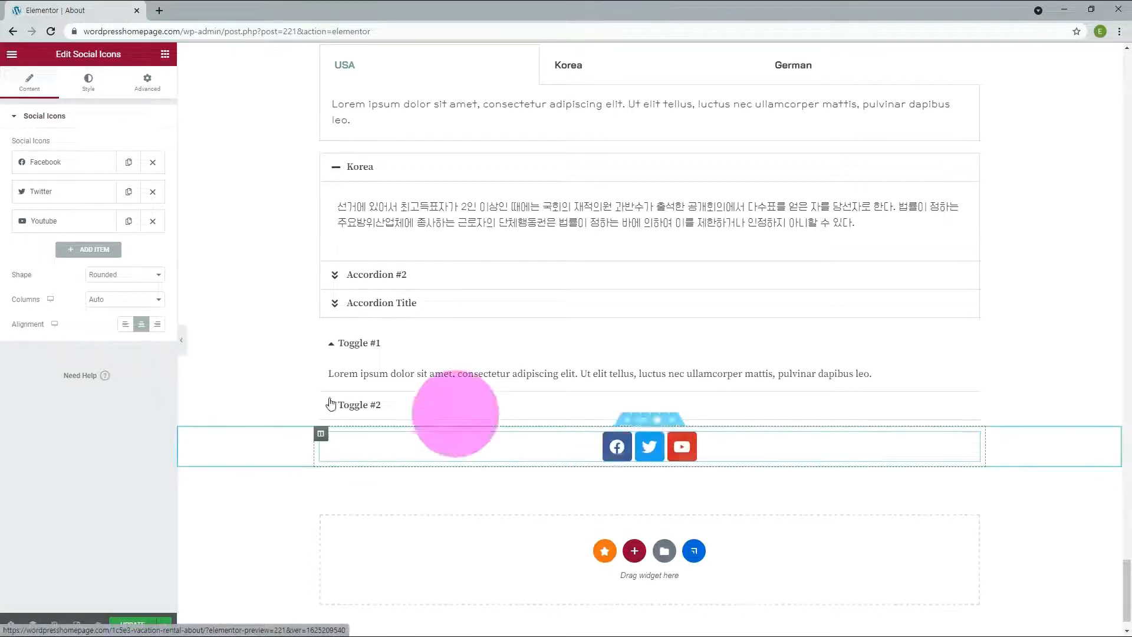
Step: Add two items to the social icons list and change the last one's icon to Link from the recommended icons
click(88, 249)
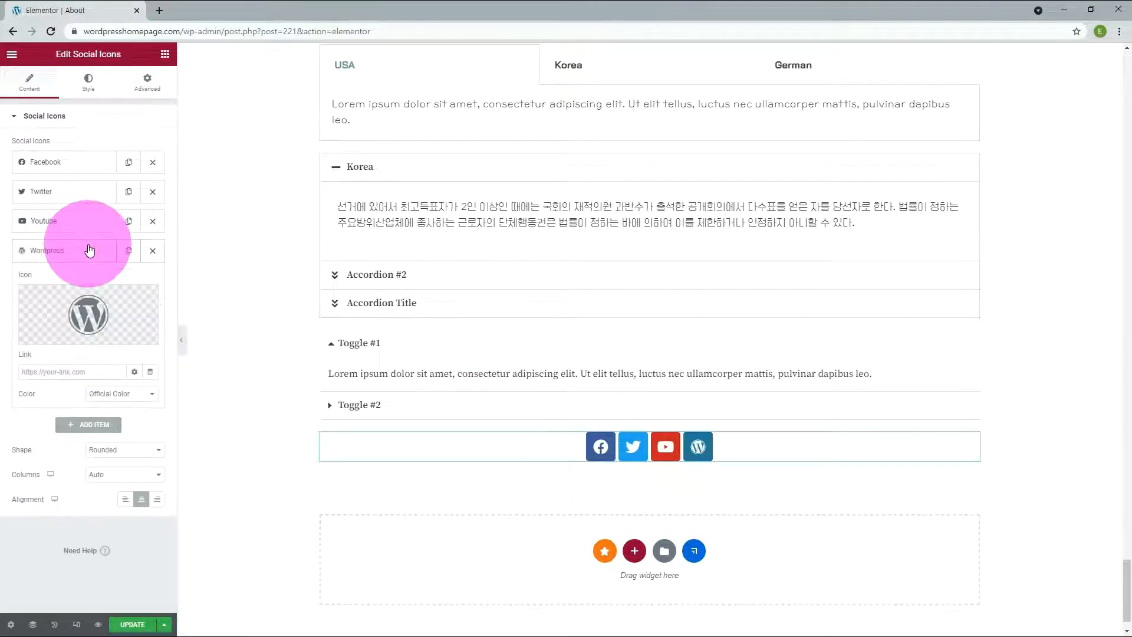
click(98, 424)
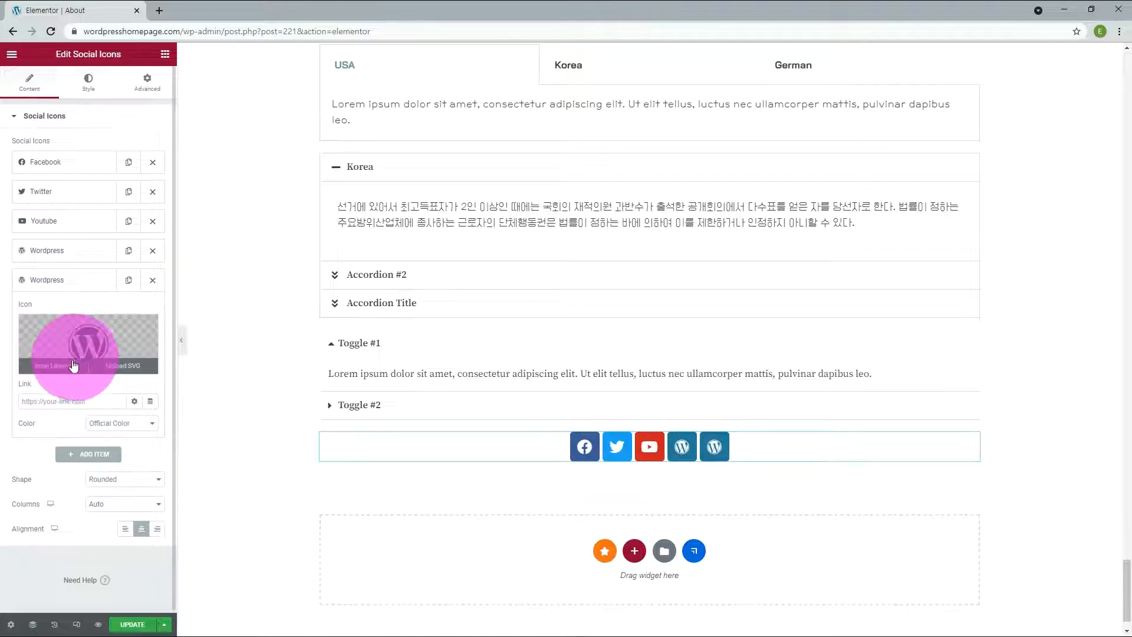
click(56, 366)
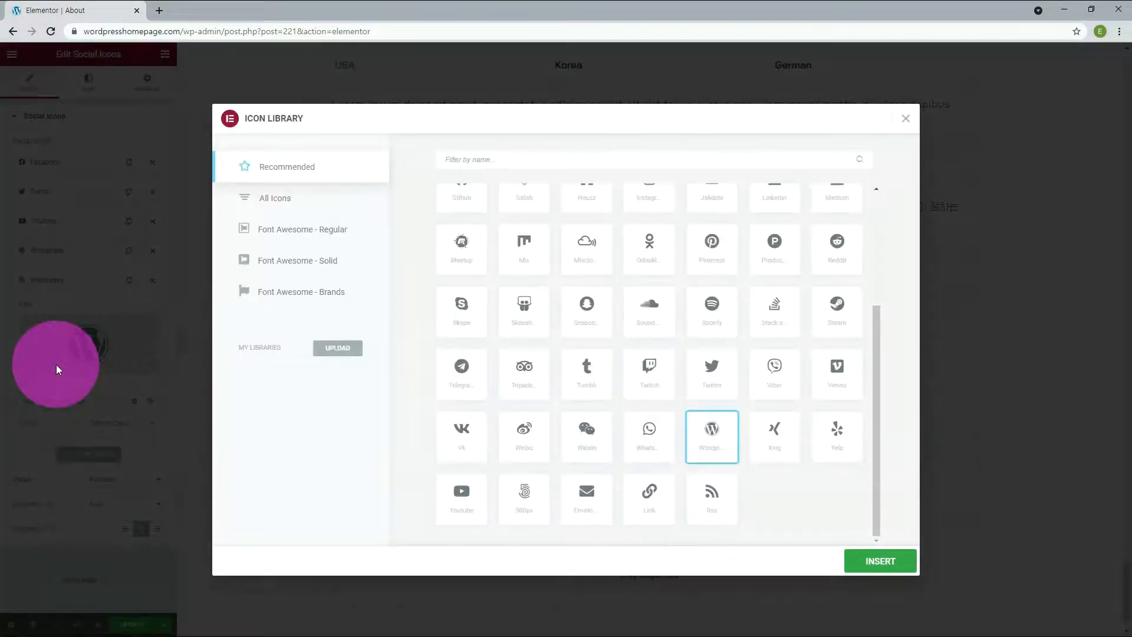
click(651, 497)
click(884, 561)
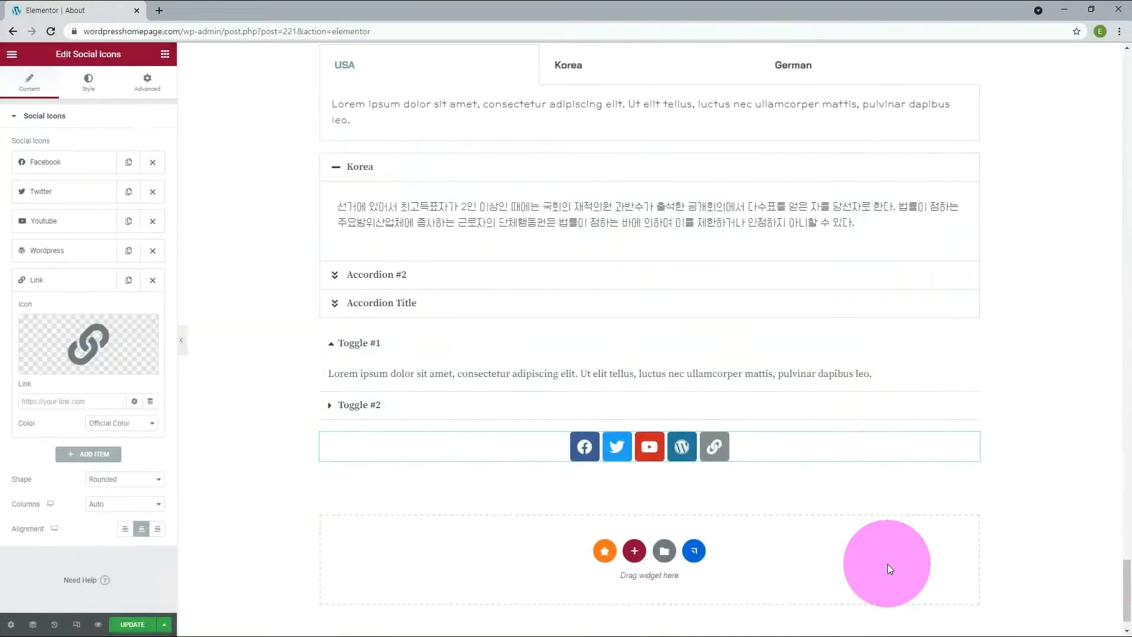
Step: Replace the icon of the remaining WordPress item with Pinterest from the icon library
click(51, 248)
mouse_move(71, 322)
click(64, 341)
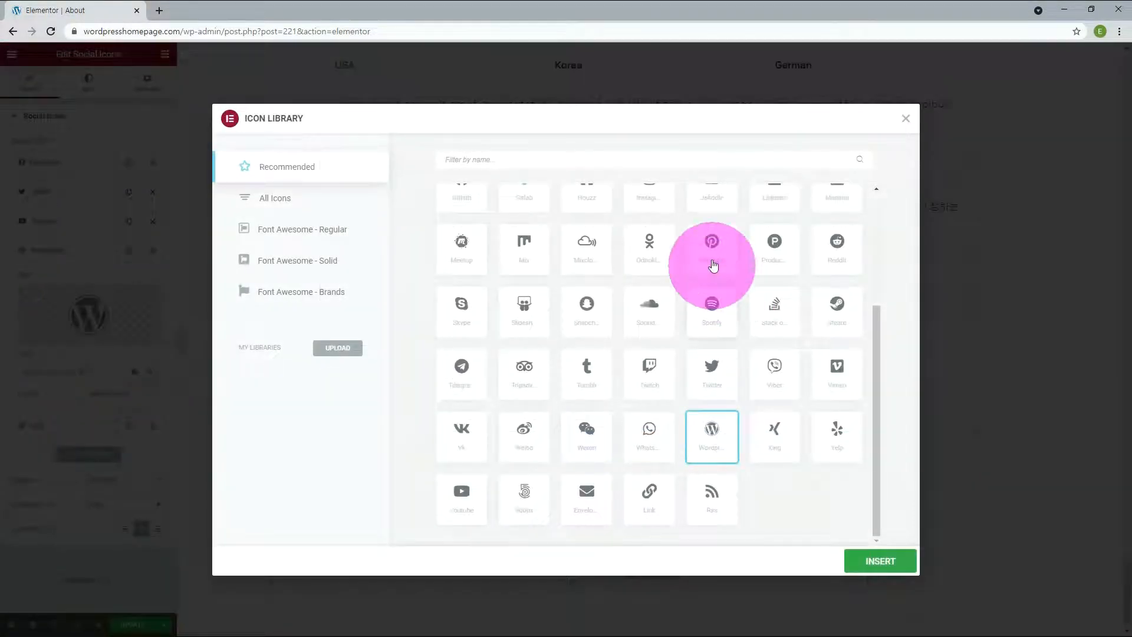
click(713, 259)
click(879, 564)
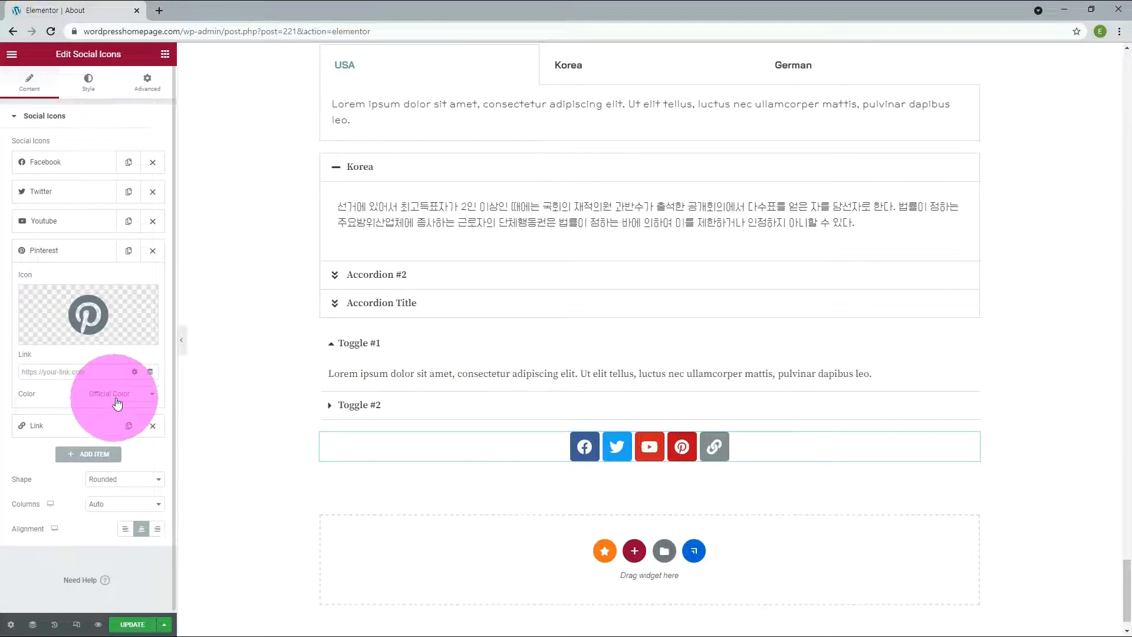
Step: Give the Pinterest item custom colors, with global color Accent as primary and New Text as secondary
click(121, 399)
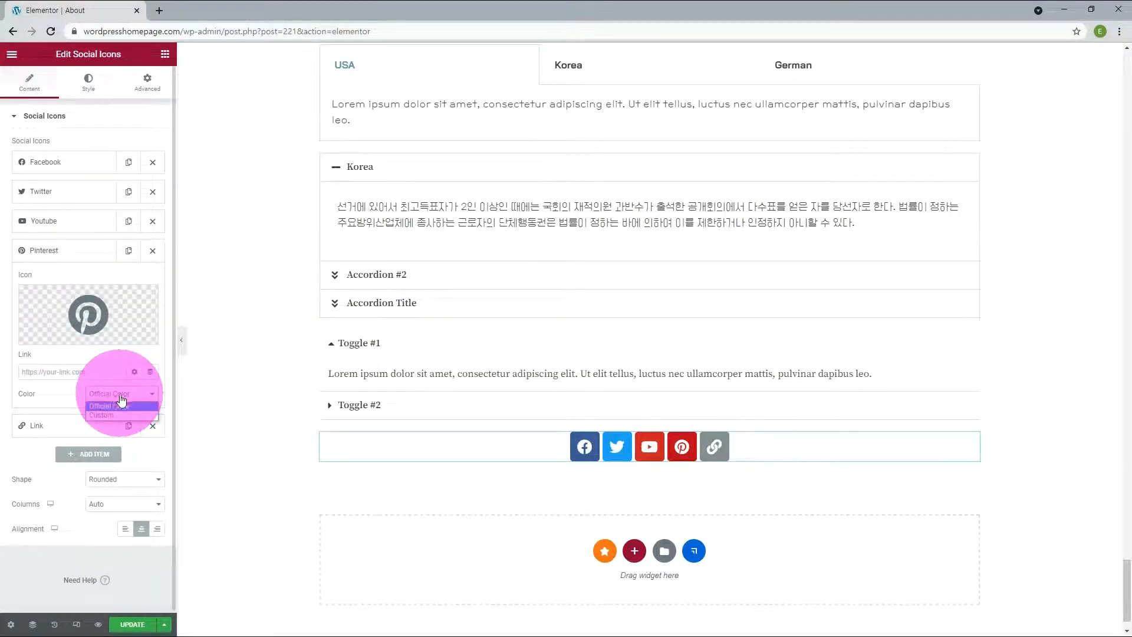
click(111, 415)
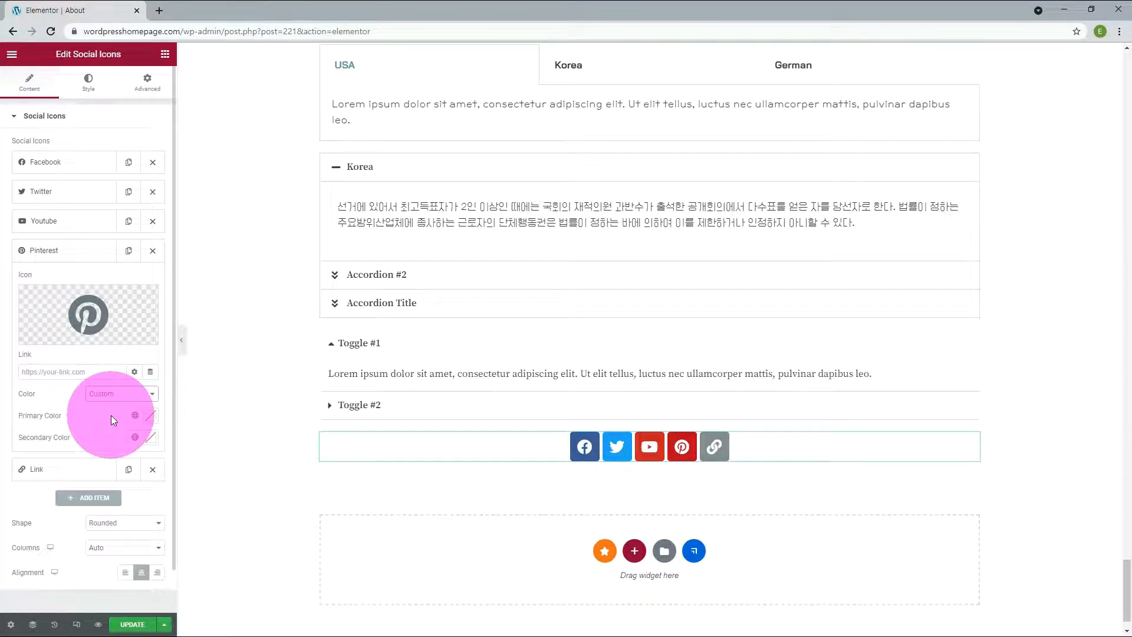
click(135, 415)
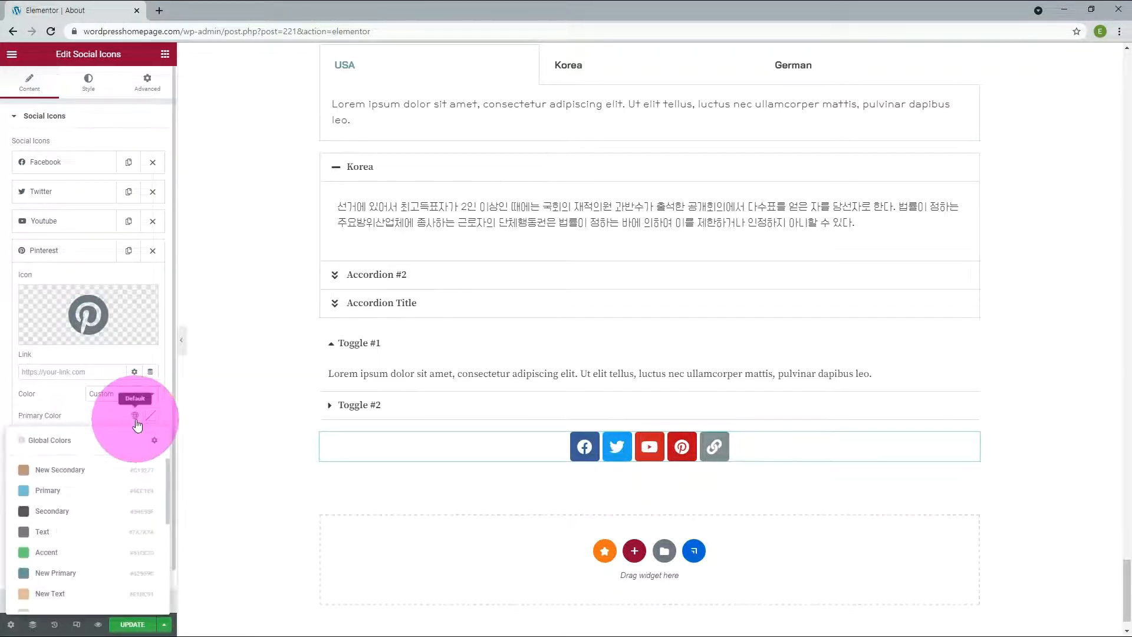
click(86, 554)
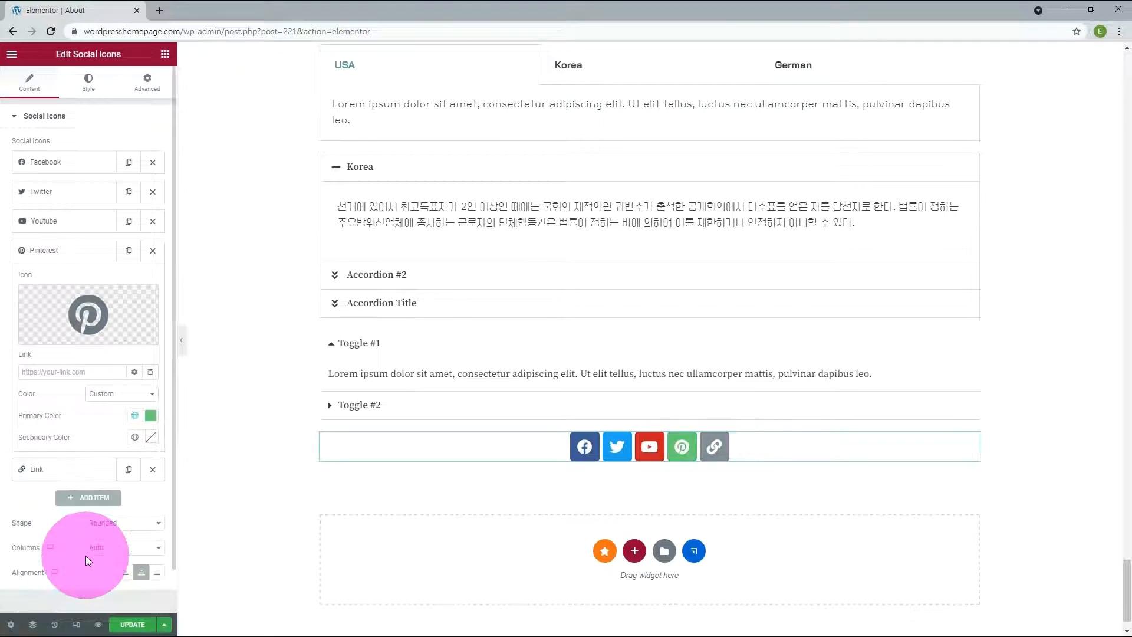
click(135, 438)
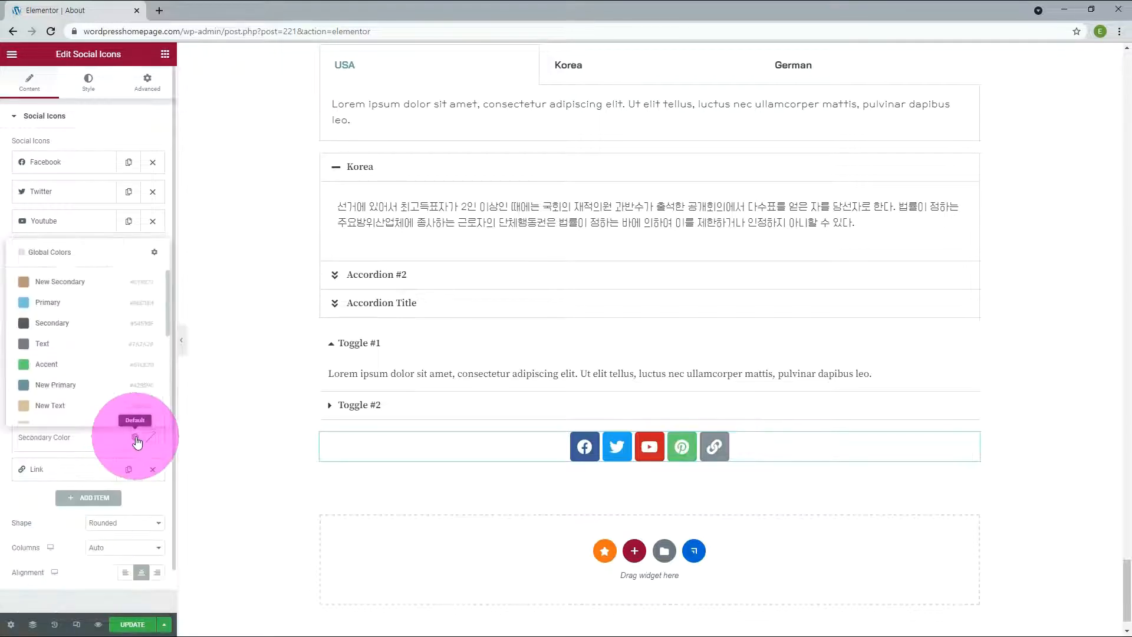
click(111, 406)
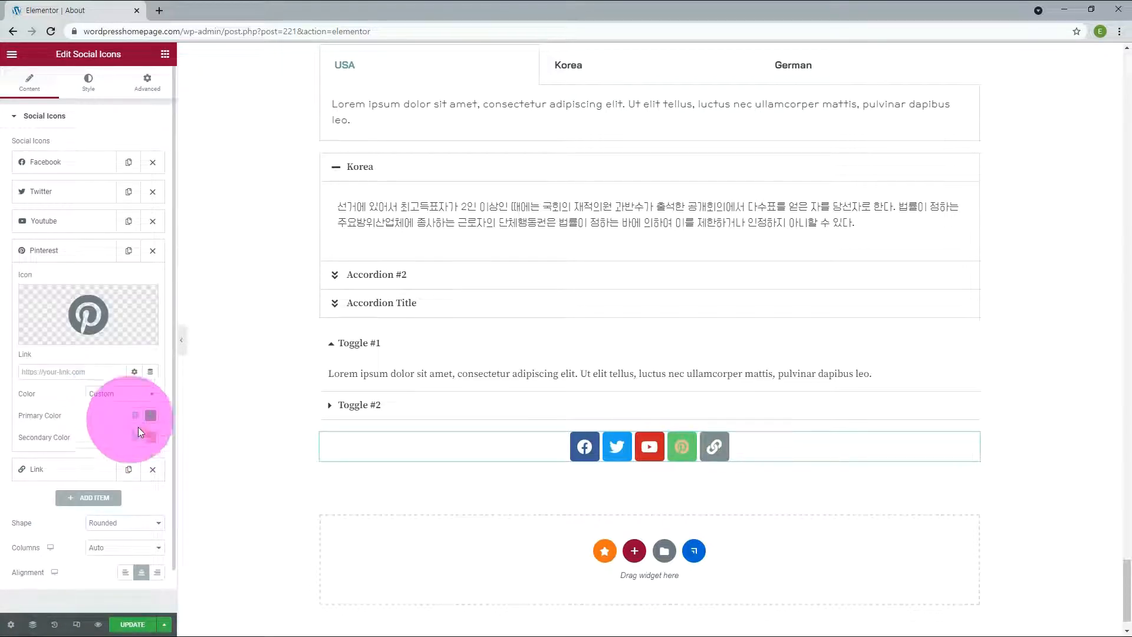
click(65, 162)
click(78, 288)
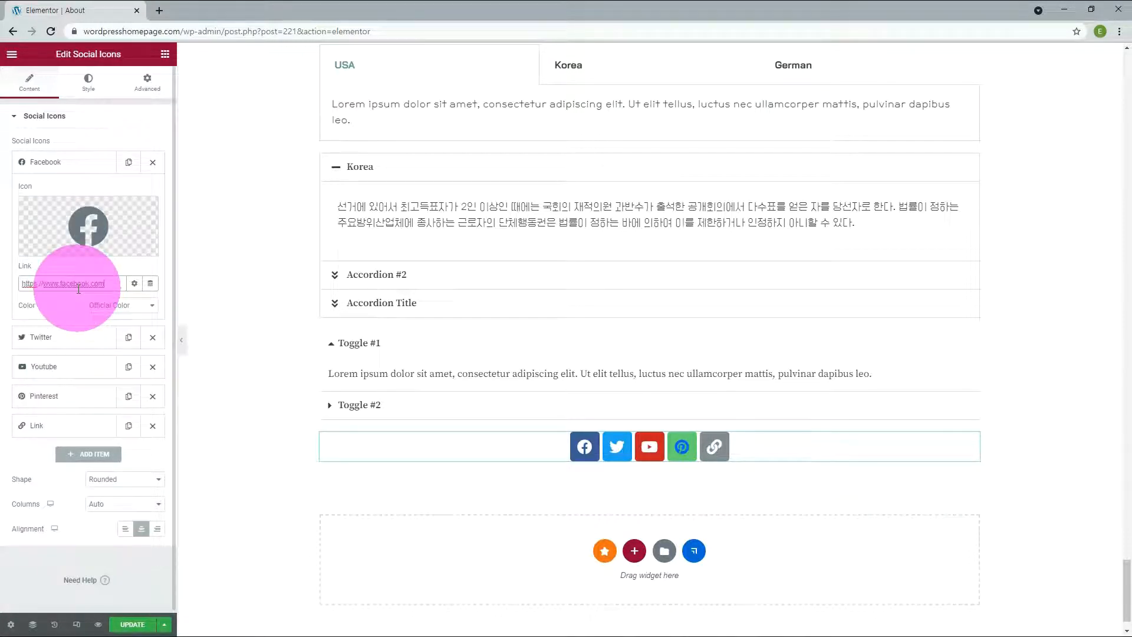
click(134, 284)
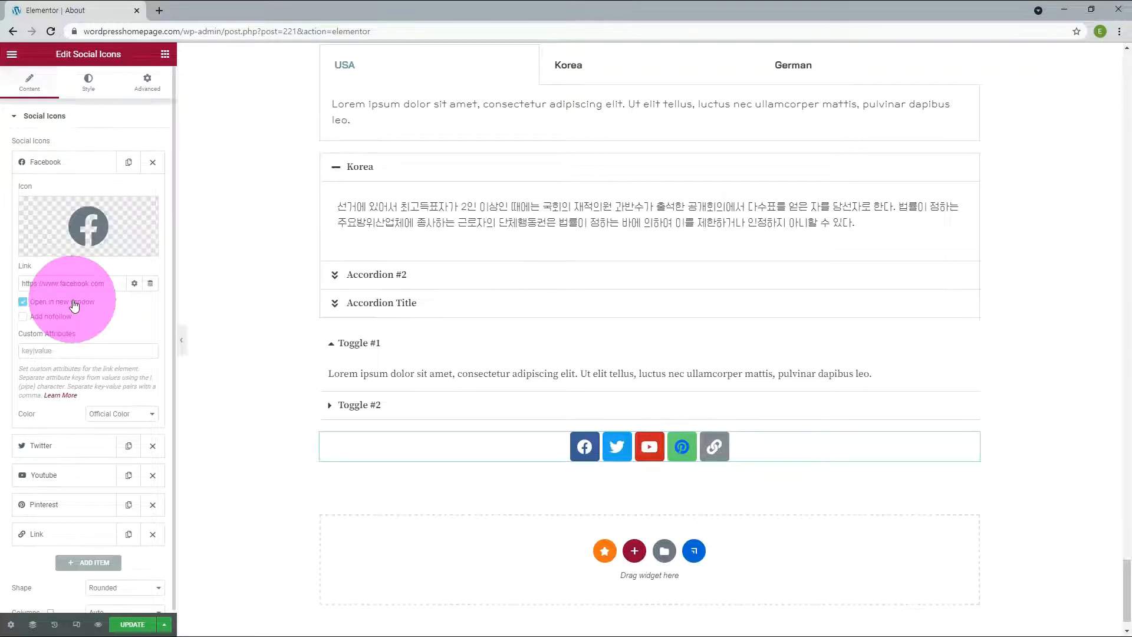
Step: Try the Square and Circle shapes on the social icons and return the shape to Rounded
click(84, 473)
click(101, 477)
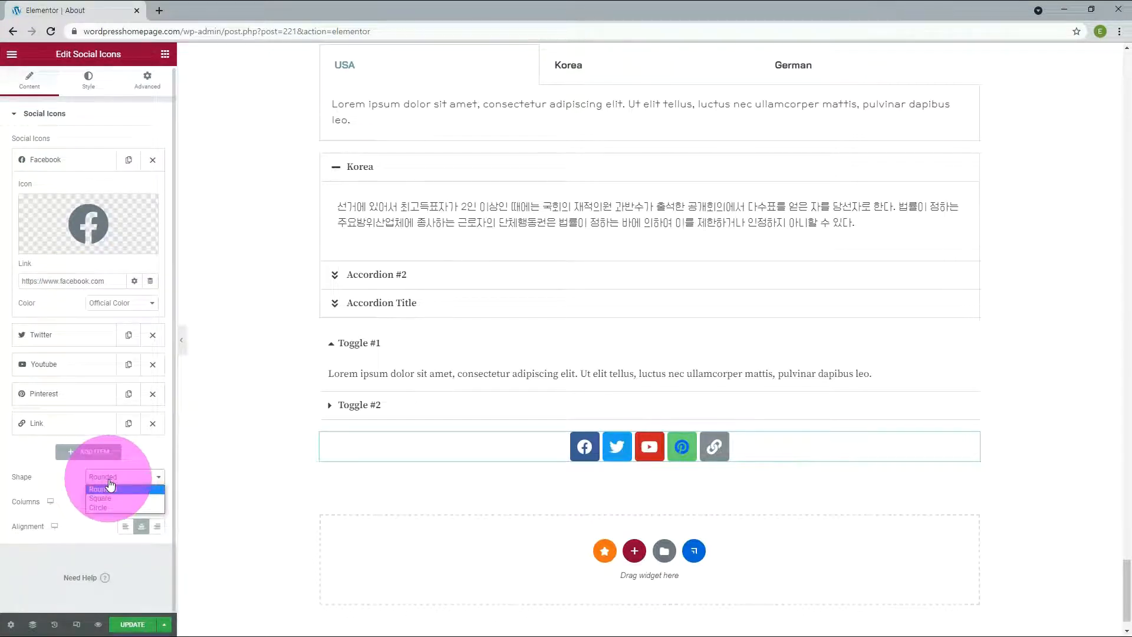
click(100, 499)
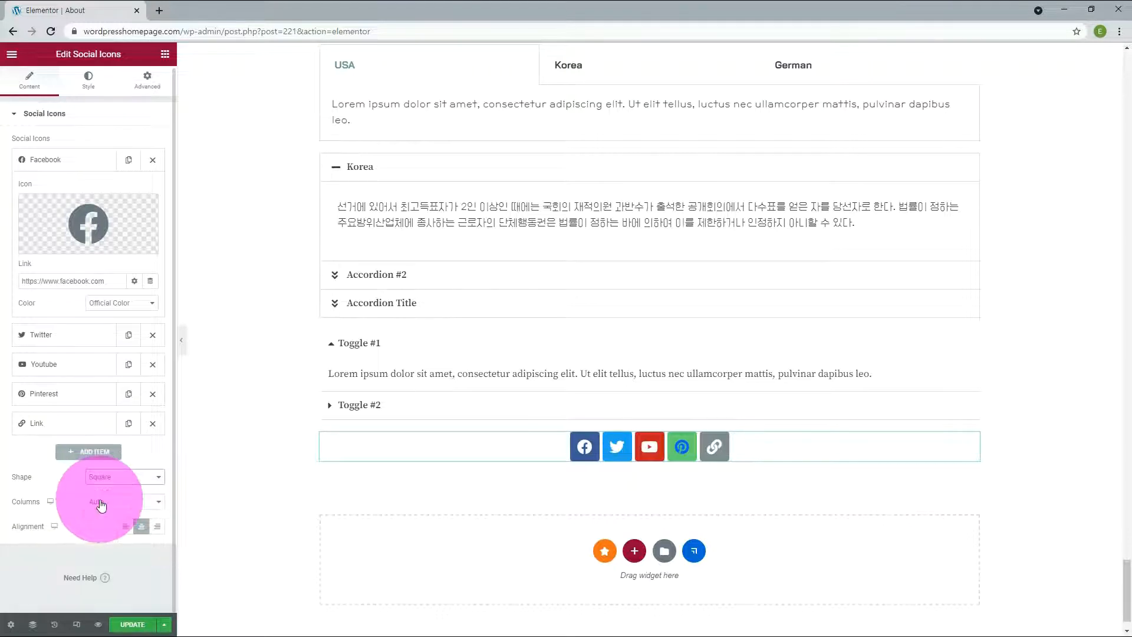
click(129, 478)
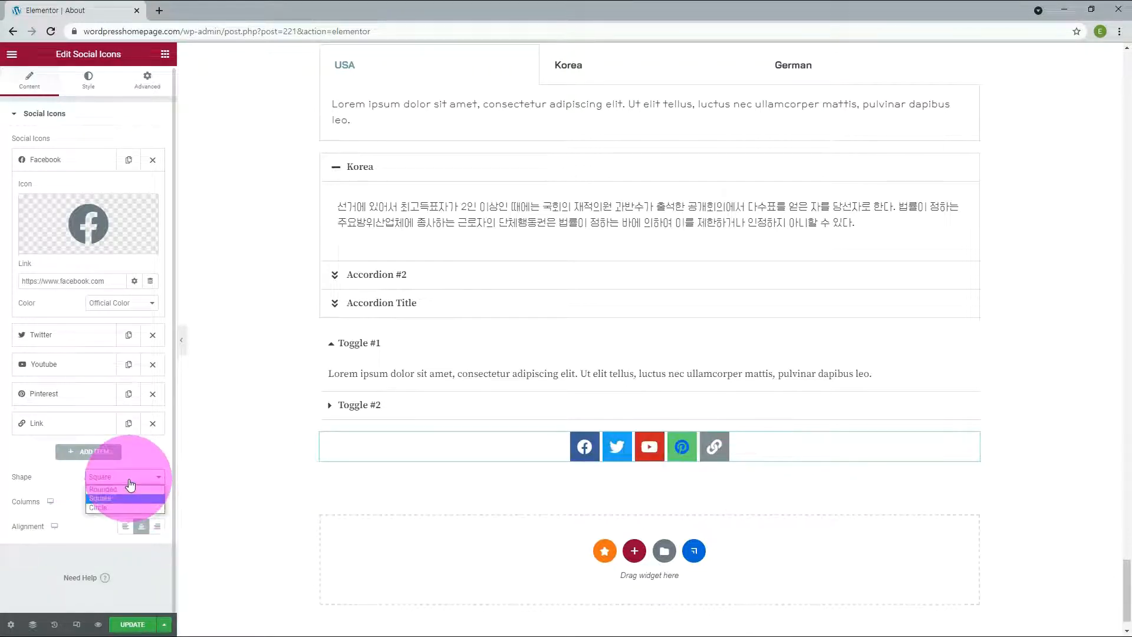
click(98, 507)
click(103, 478)
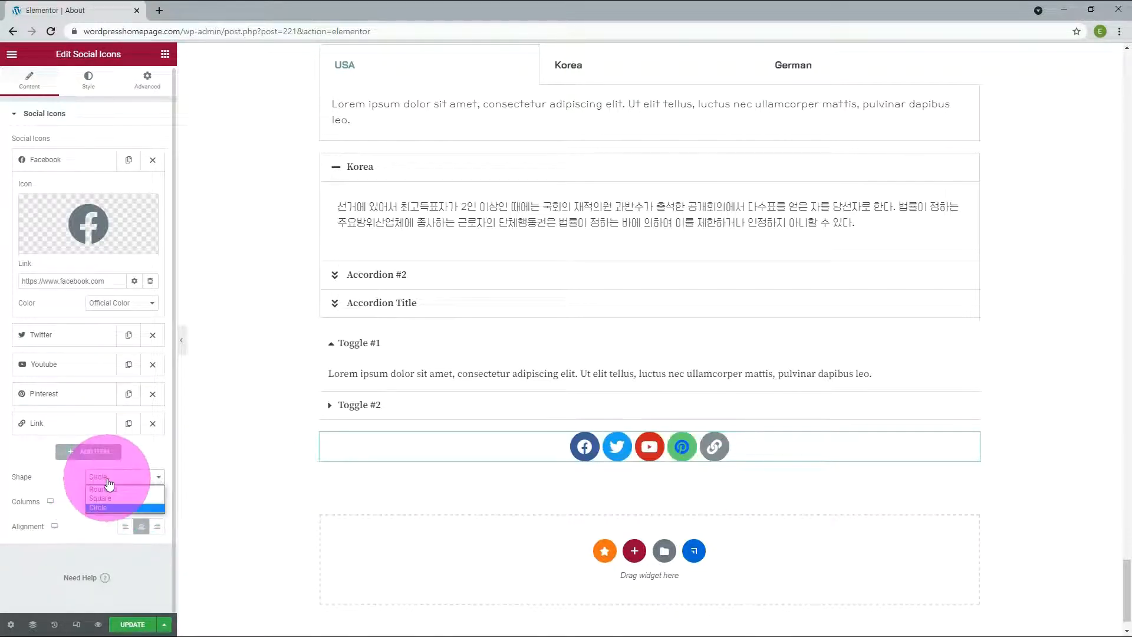
click(105, 490)
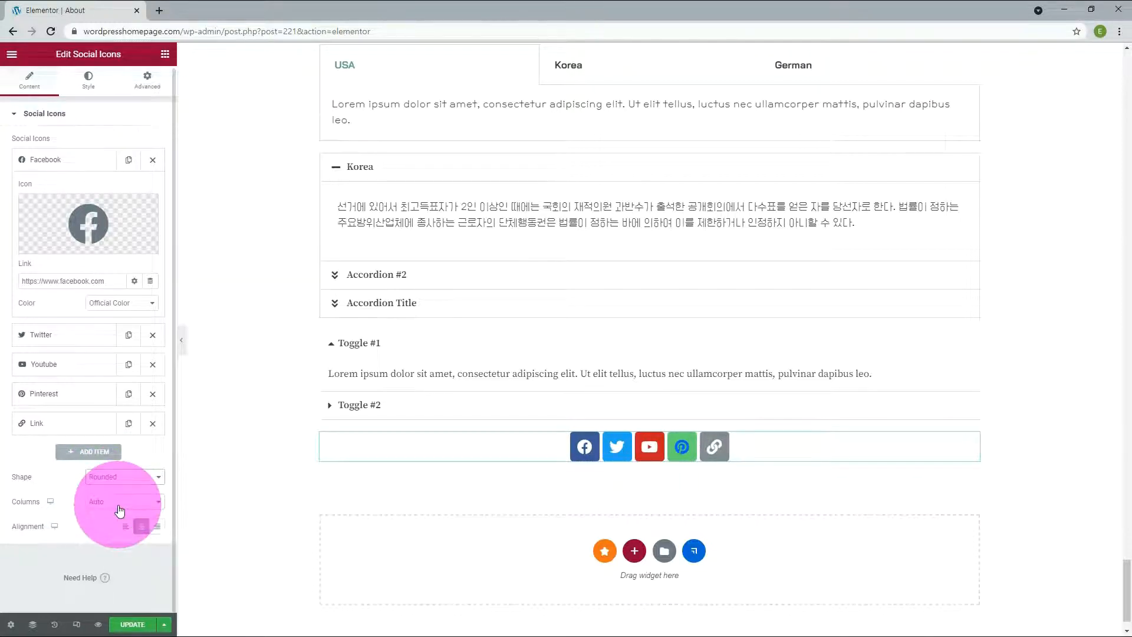
Step: Try the social icons in 2 columns and 1 column, settle on 5 columns, and align the icons right
click(119, 502)
click(108, 530)
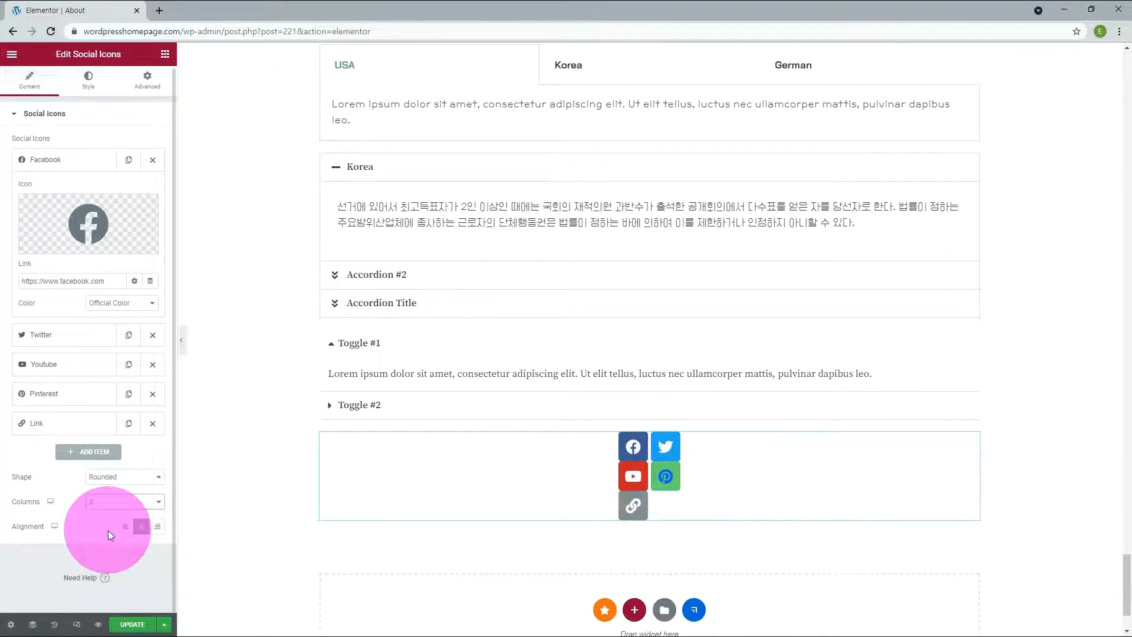
click(108, 503)
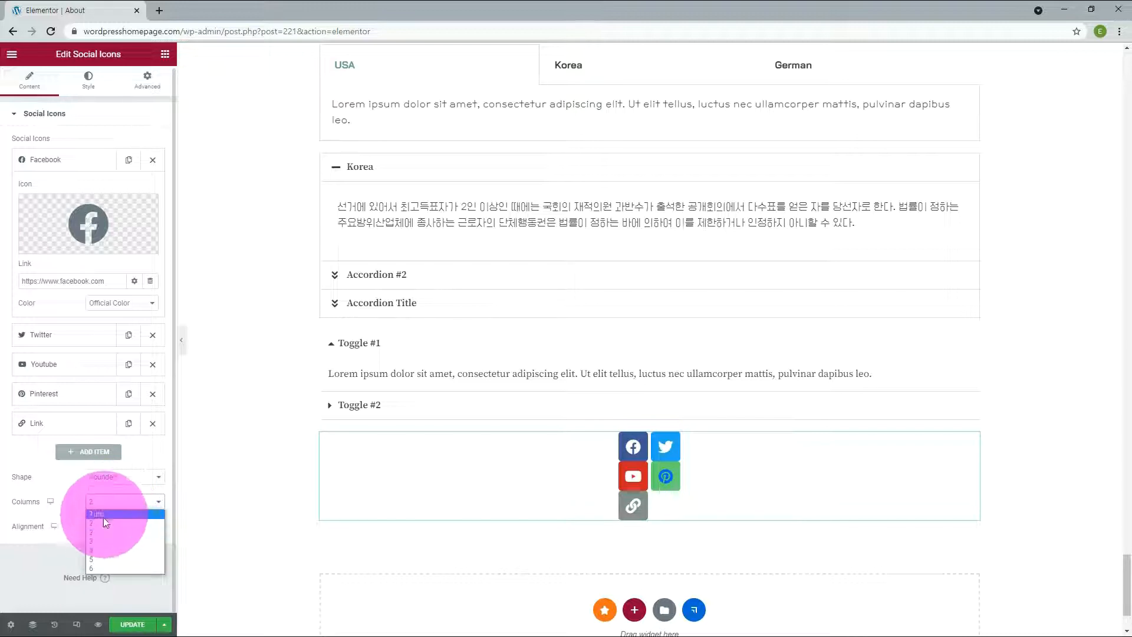
click(101, 522)
click(111, 505)
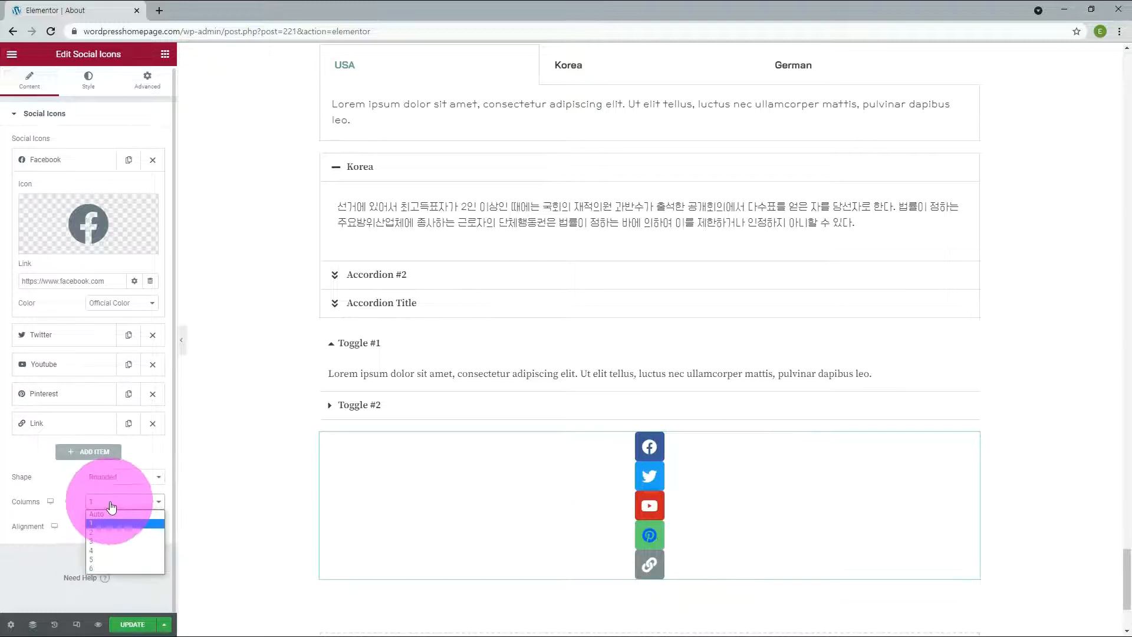
click(101, 560)
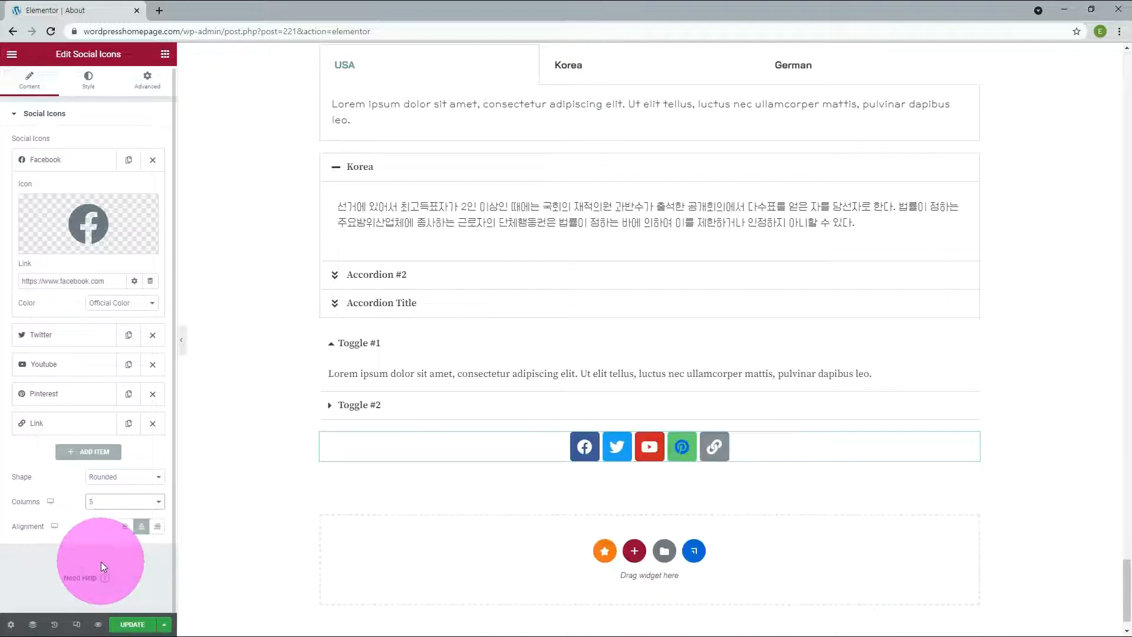
click(157, 527)
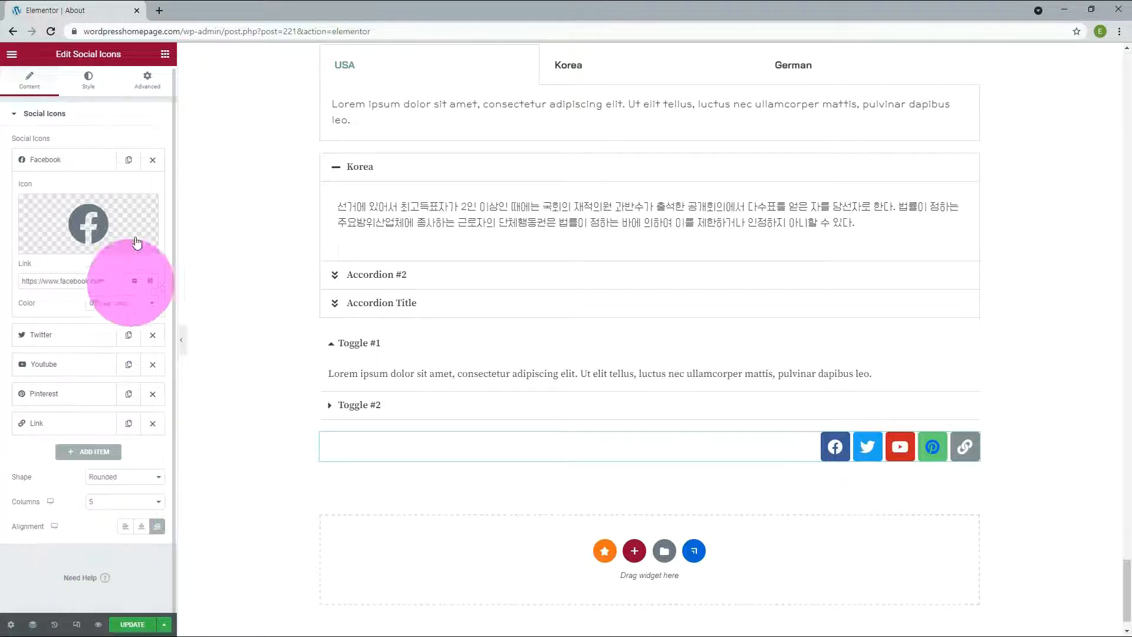
Step: Style the social icons with a custom color, trying global color Primary and settling on New Primary as the primary color
click(90, 85)
click(142, 171)
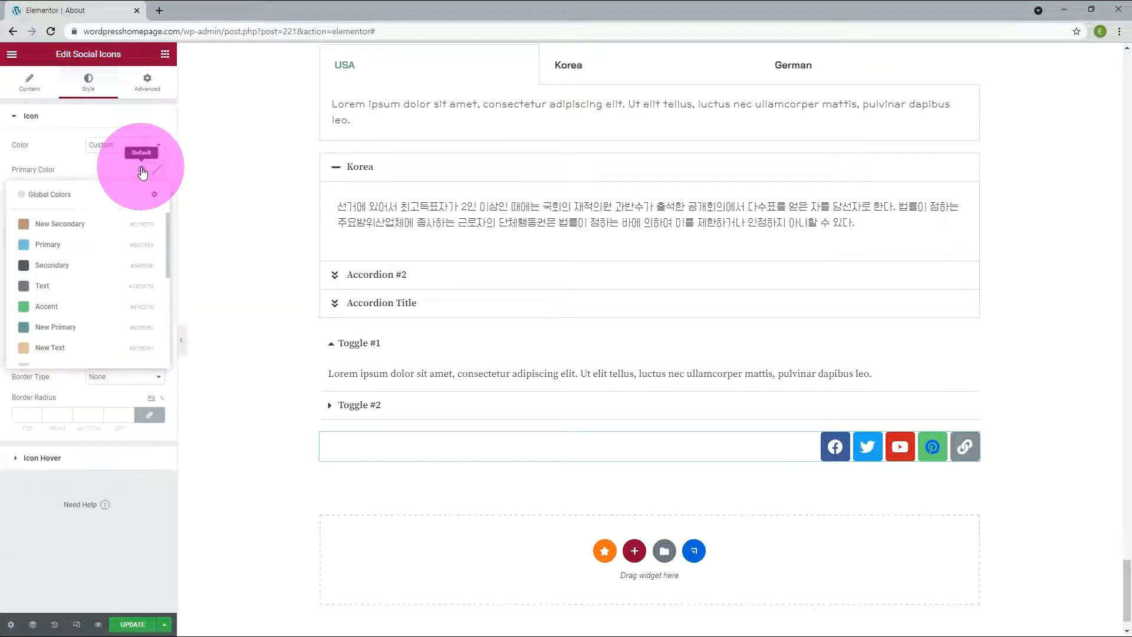
click(54, 245)
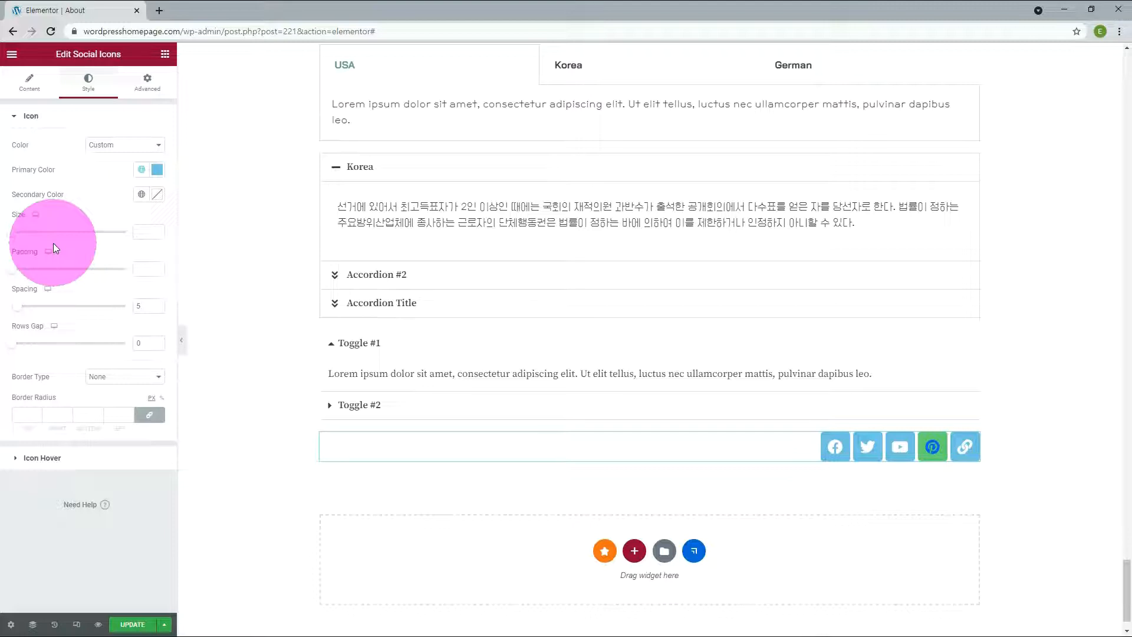
click(142, 169)
click(51, 329)
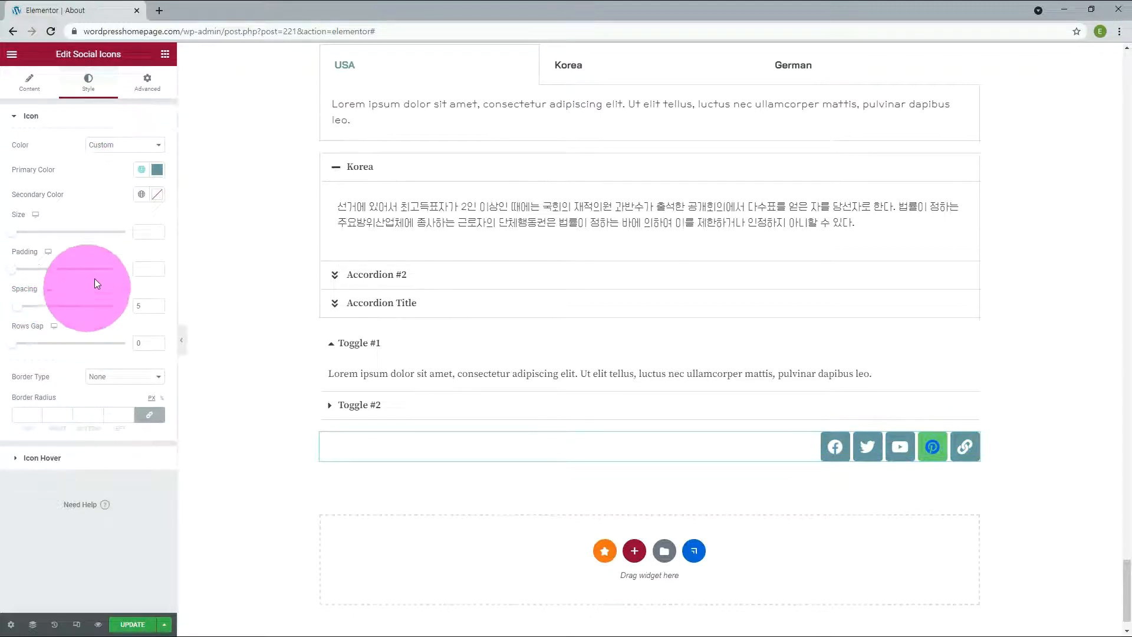
Step: Set the social icons' size to 18 and their spacing to 3
drag(9, 238, 14, 237)
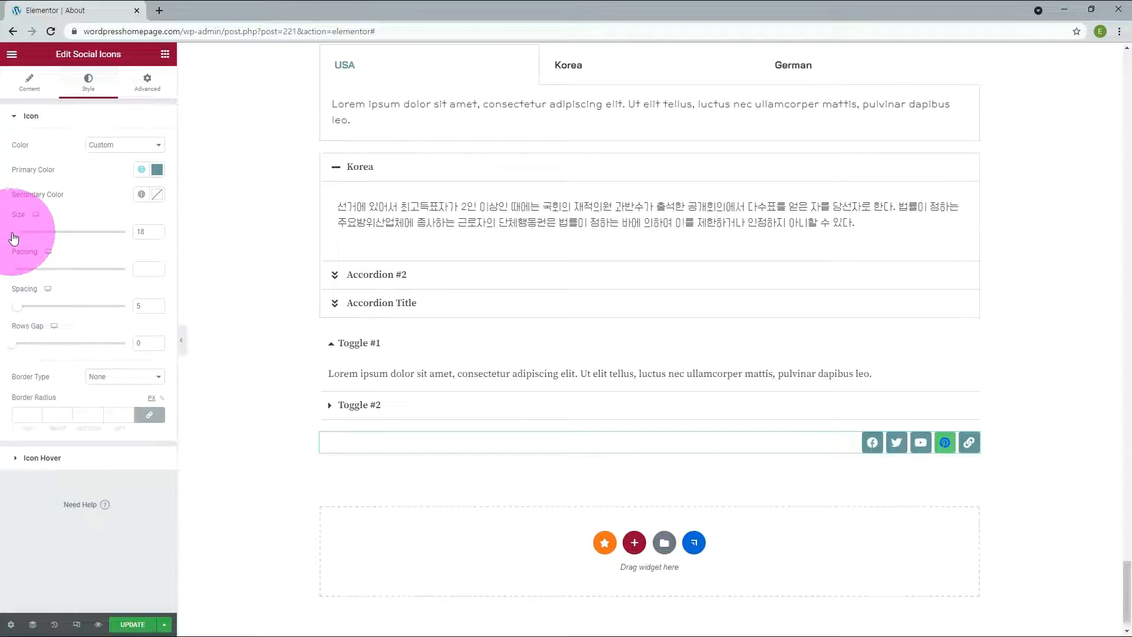
click(158, 304)
drag(158, 305, 158, 304)
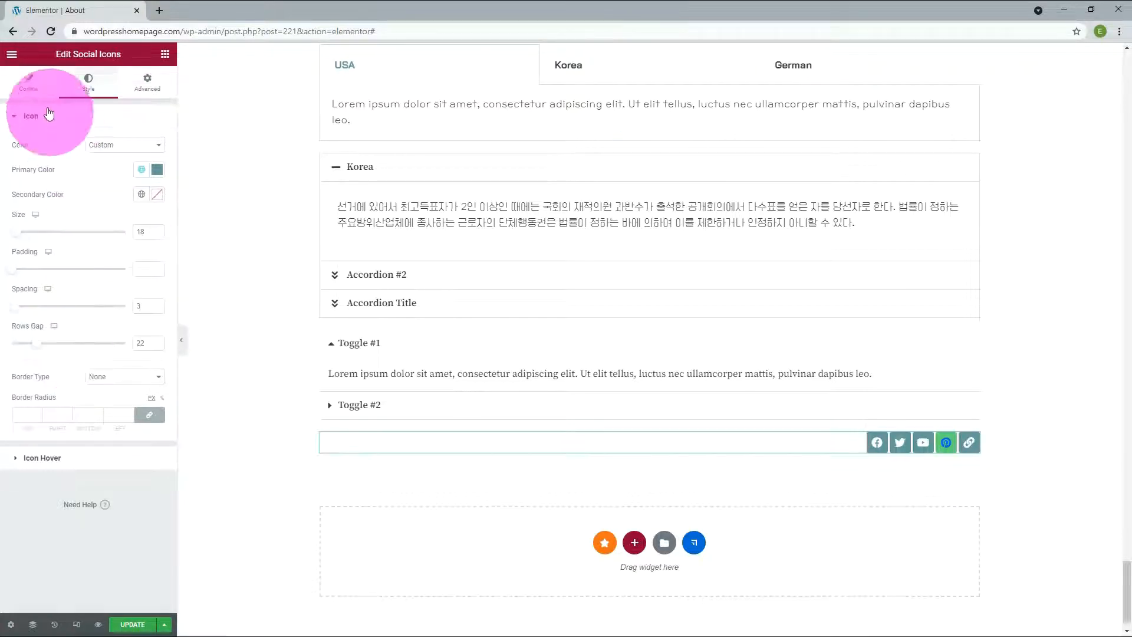
Step: Arrange the social icons in 2 columns and set the rows gap to 10
click(28, 87)
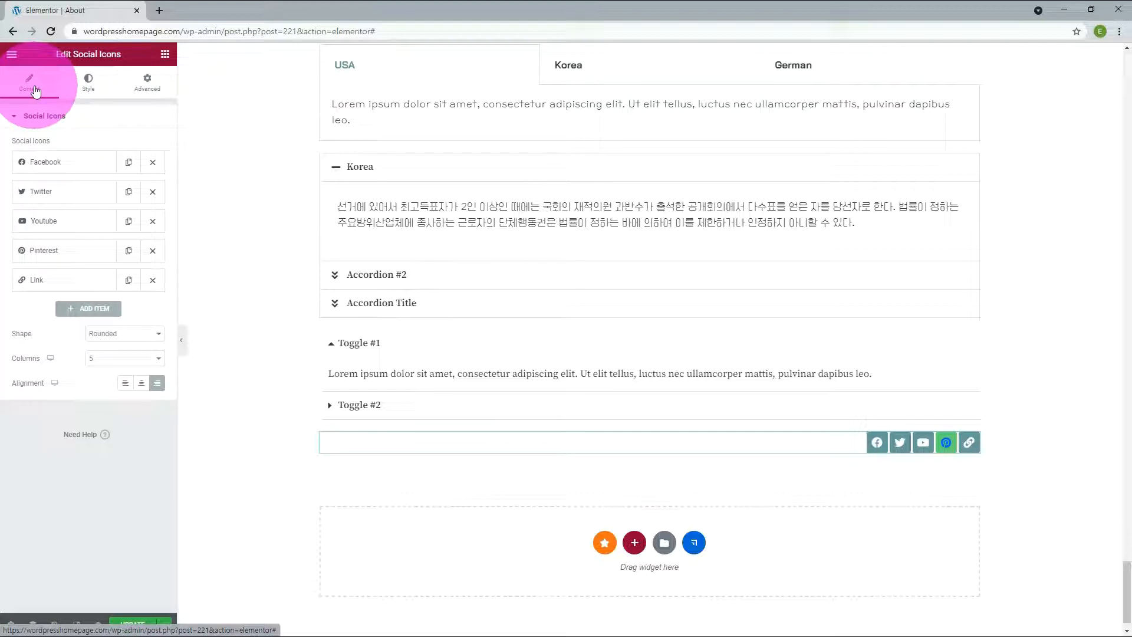
click(109, 358)
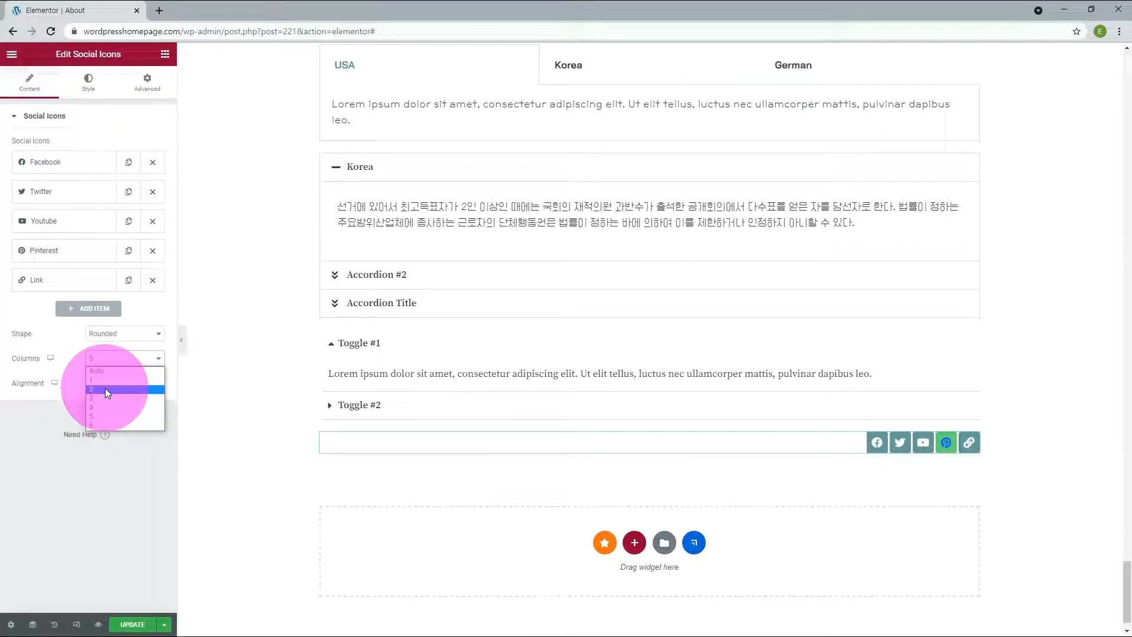
click(105, 388)
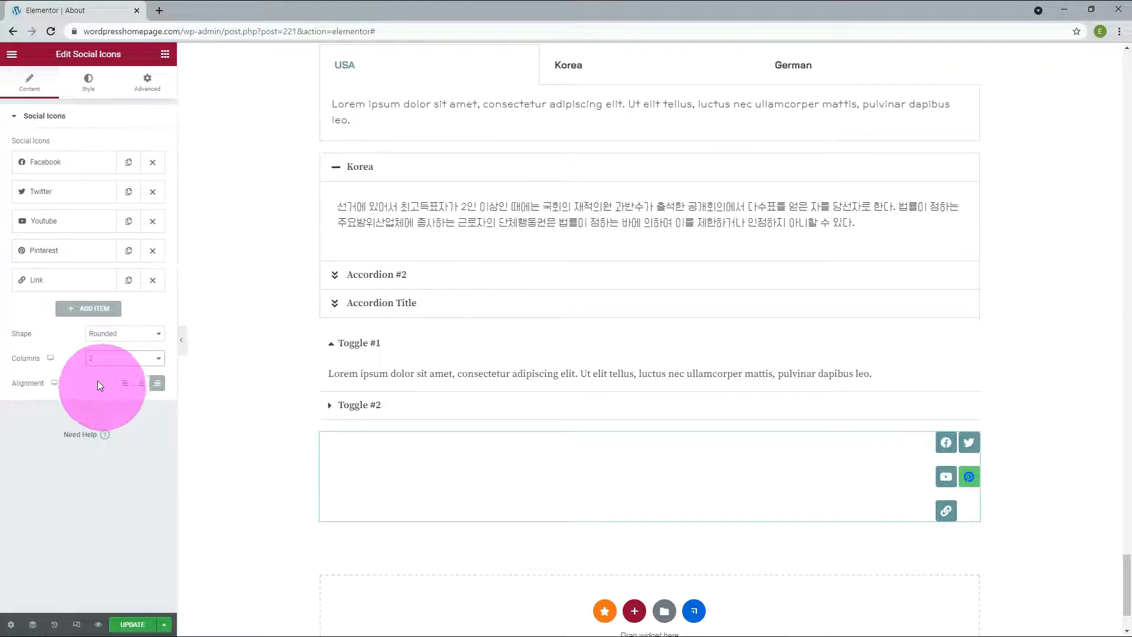
click(88, 86)
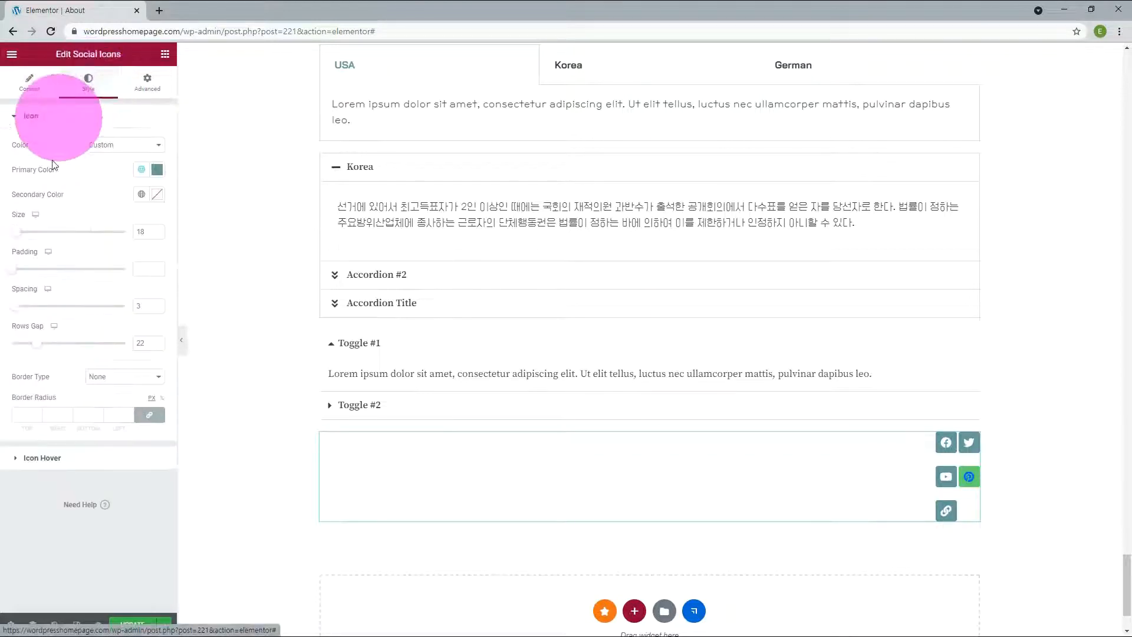
mouse_move(38, 343)
mouse_down()
mouse_move(21, 349)
mouse_move(98, 353)
mouse_move(23, 351)
mouse_up()
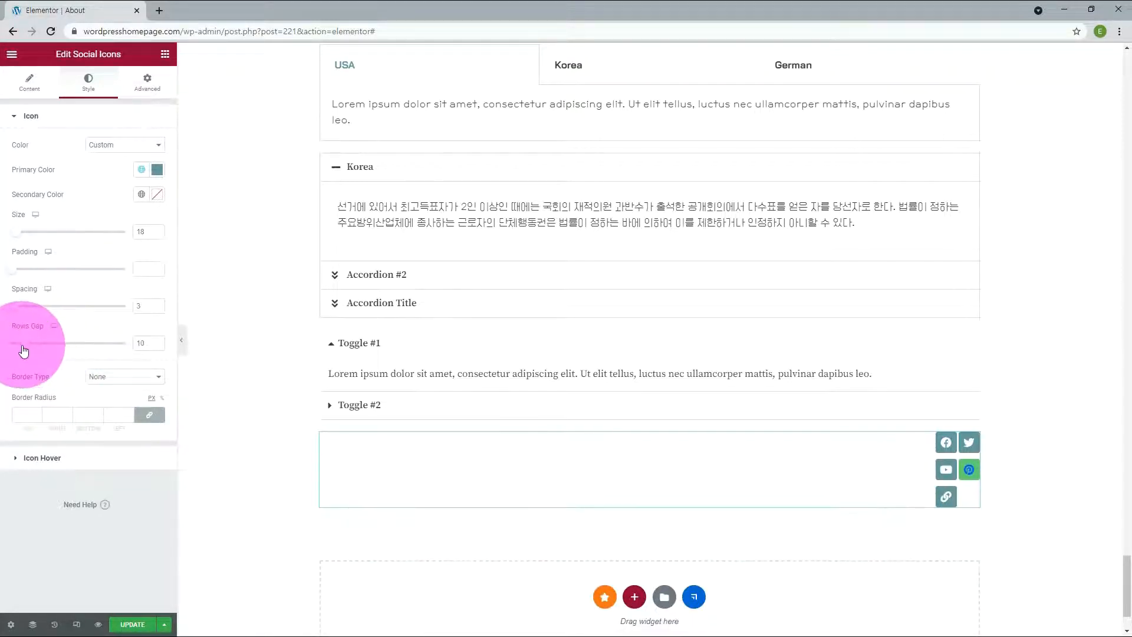
Step: Enlarge the social icons to size 47 while trying the Double and Dotted border types
click(113, 378)
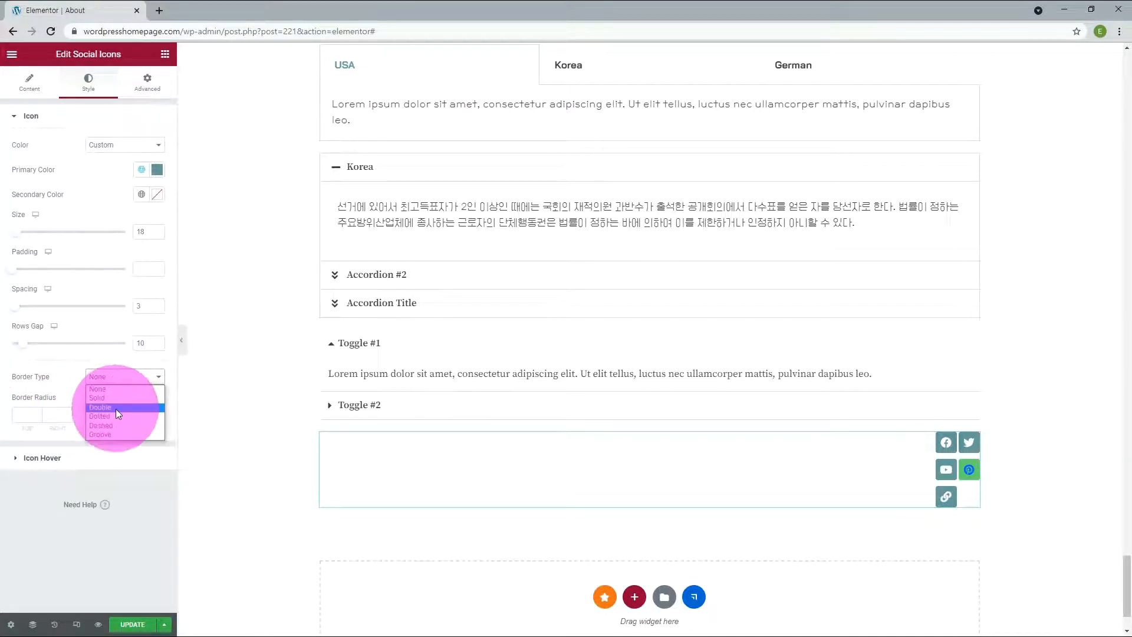
click(115, 408)
drag(17, 234, 27, 238)
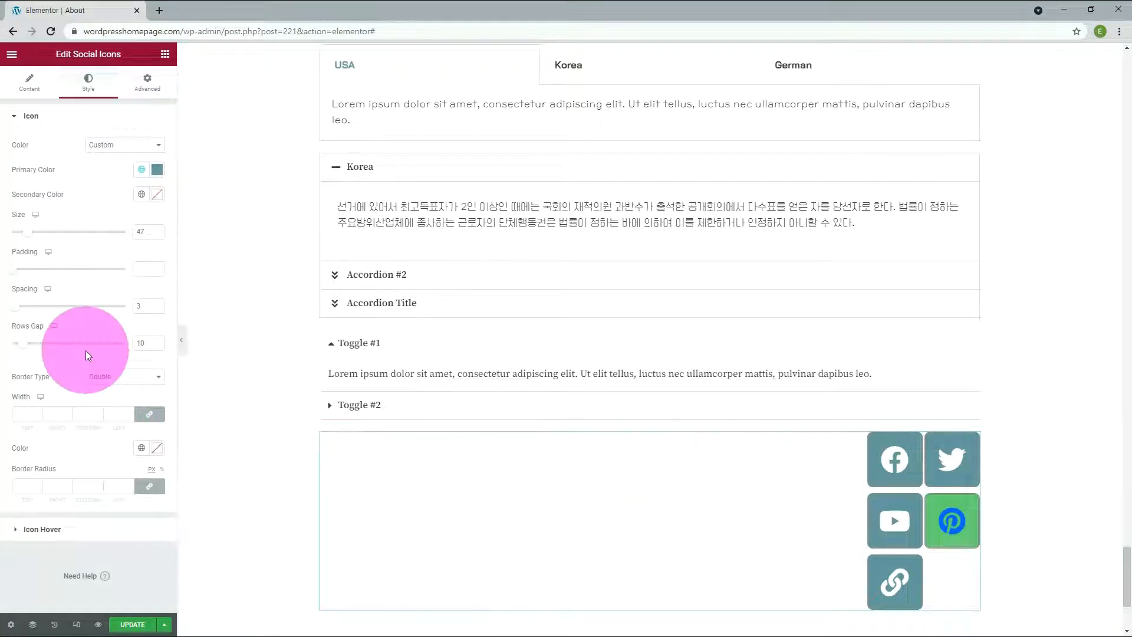
click(132, 377)
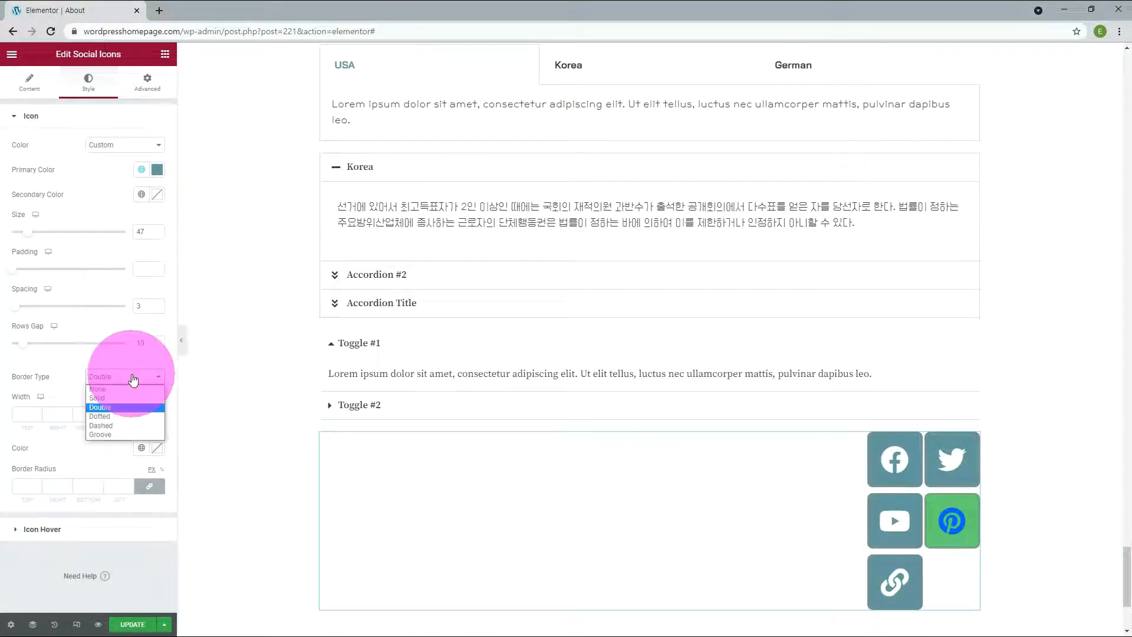
click(116, 416)
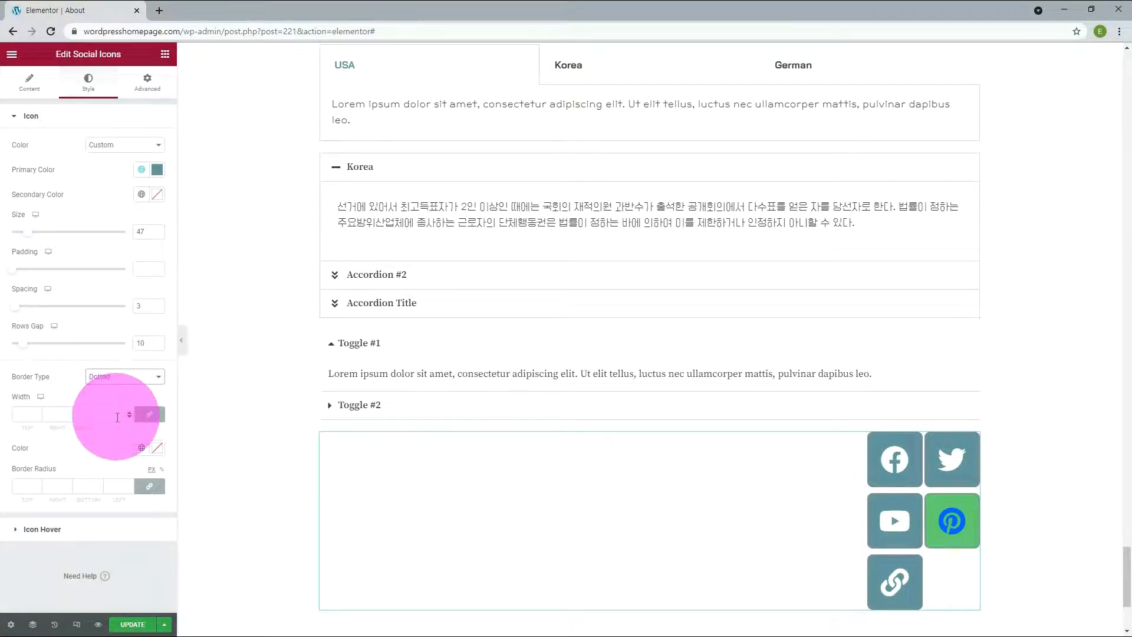
Step: Give the social icons a Groove border and set the border radius to 50 on all corners
click(107, 377)
click(109, 433)
click(37, 485)
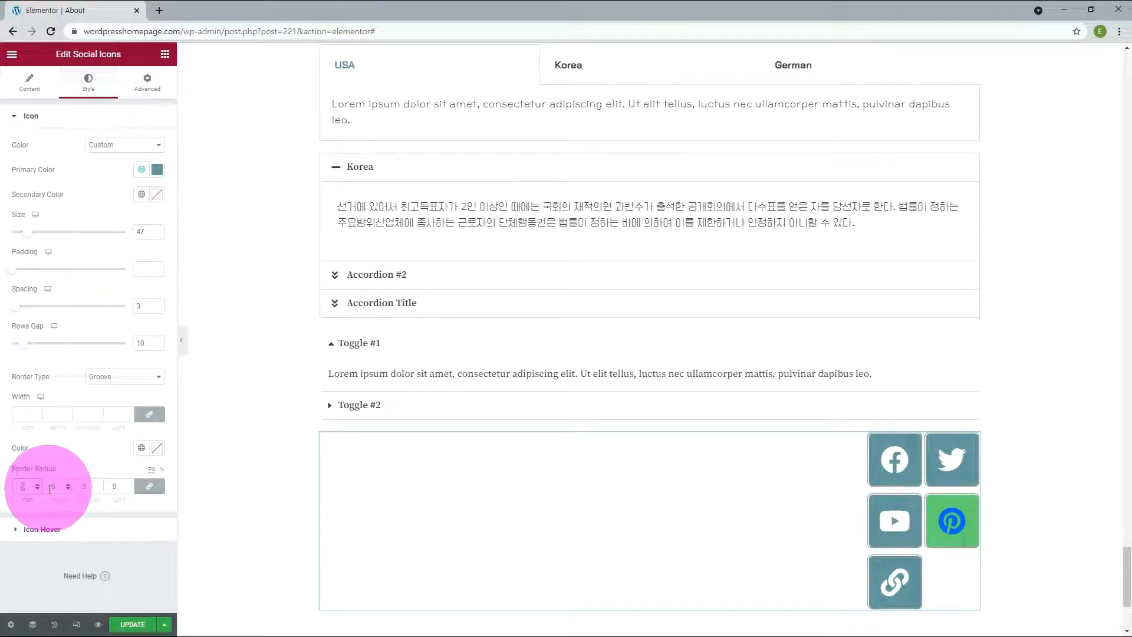
text(50)
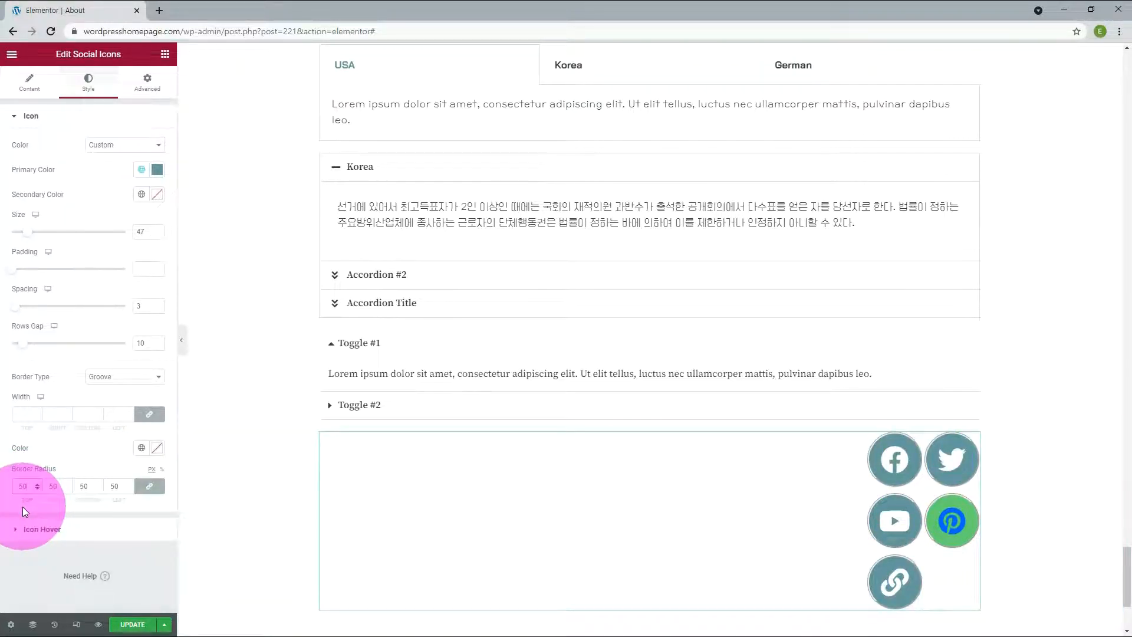
Step: Set the social icons' hover primary color to a blue global color and their hover border color to green
click(48, 530)
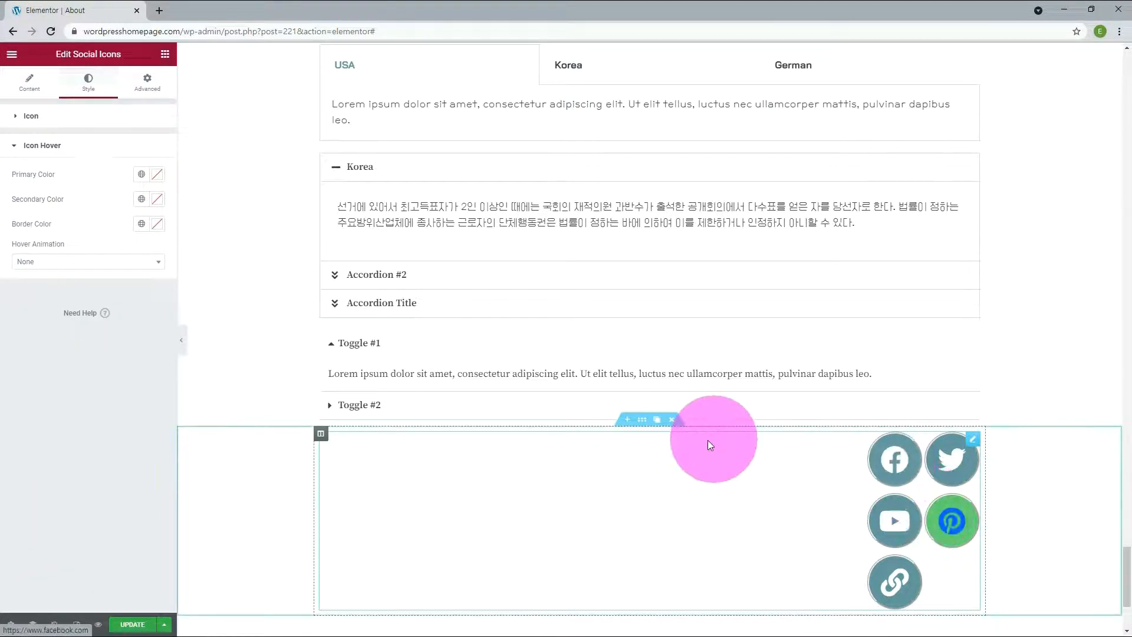
click(141, 175)
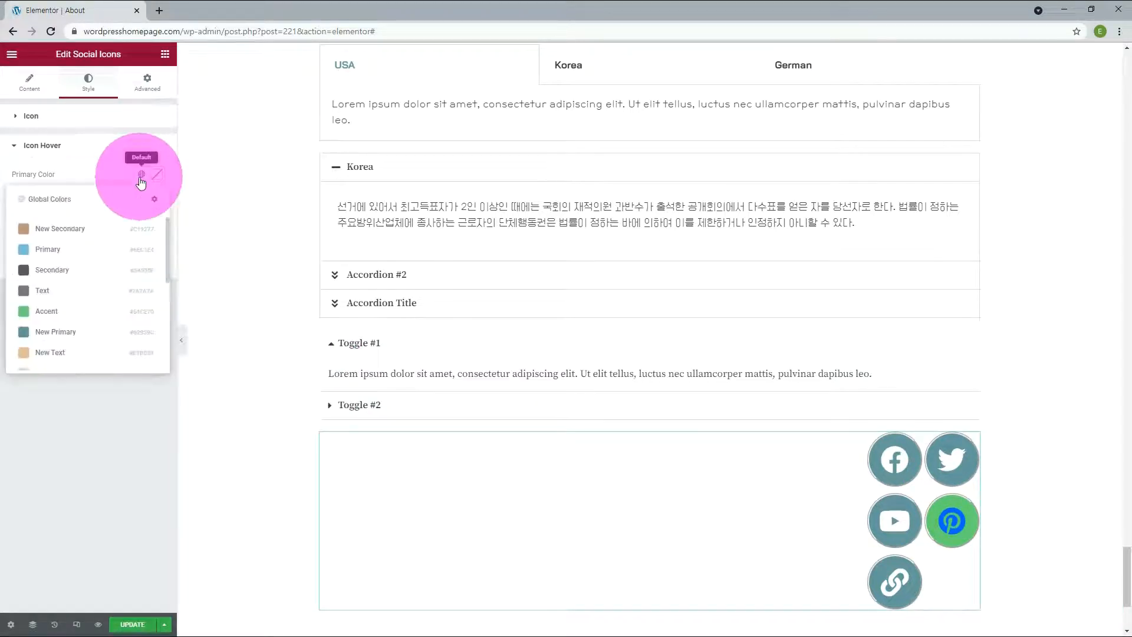
scroll(114, 281, down, 3)
click(114, 280)
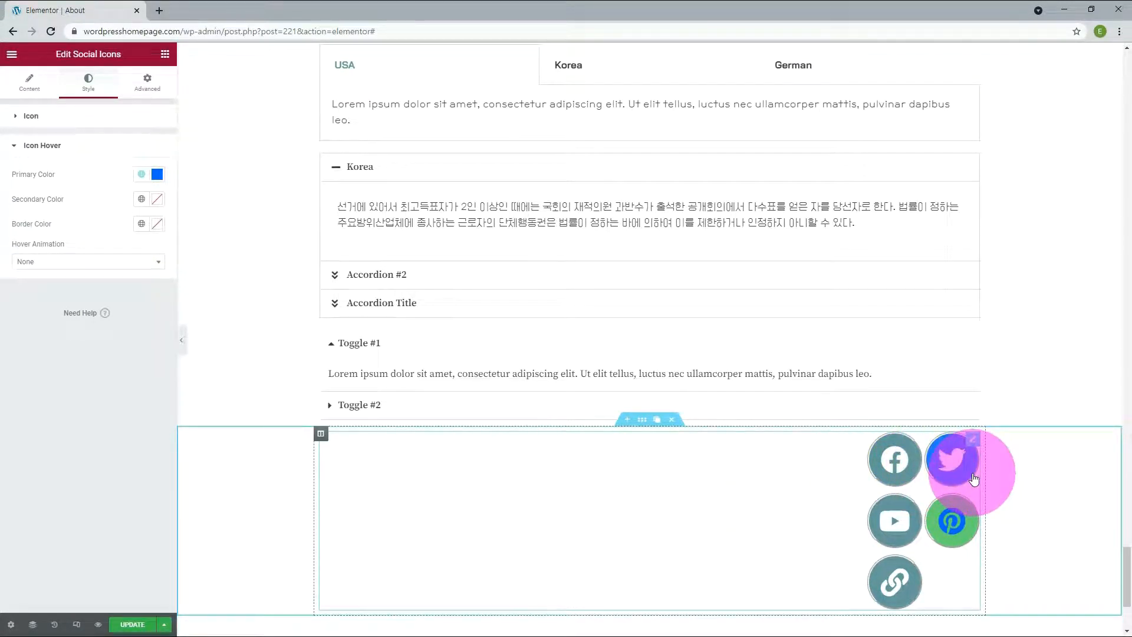
Step: Try the Pulse Grow hover animation on the social icons and settle on Push
click(74, 266)
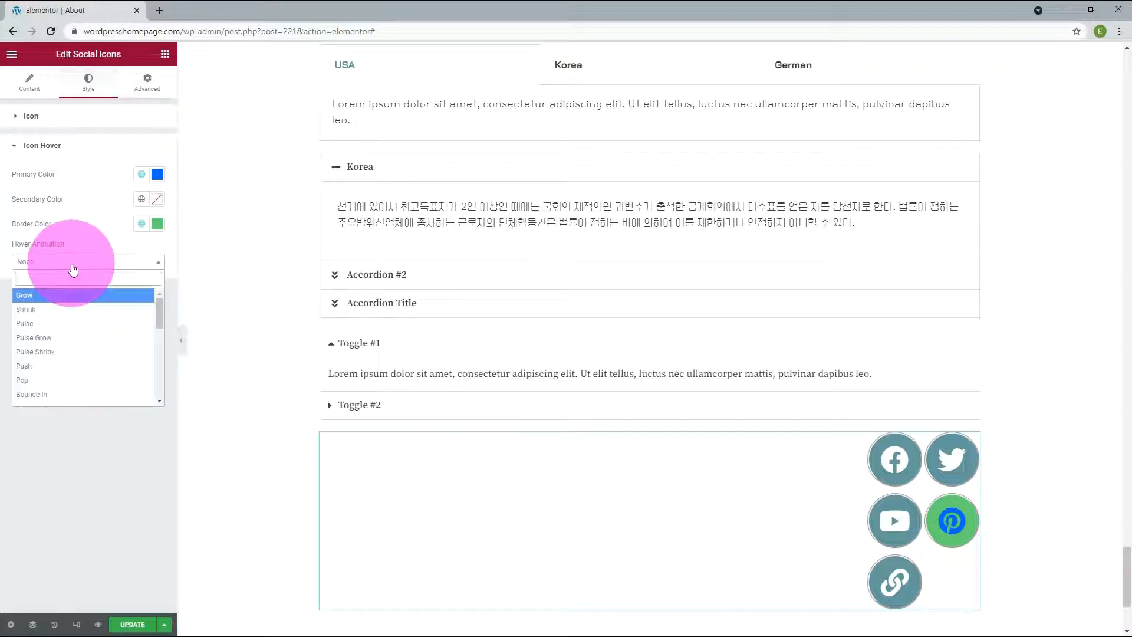
click(61, 337)
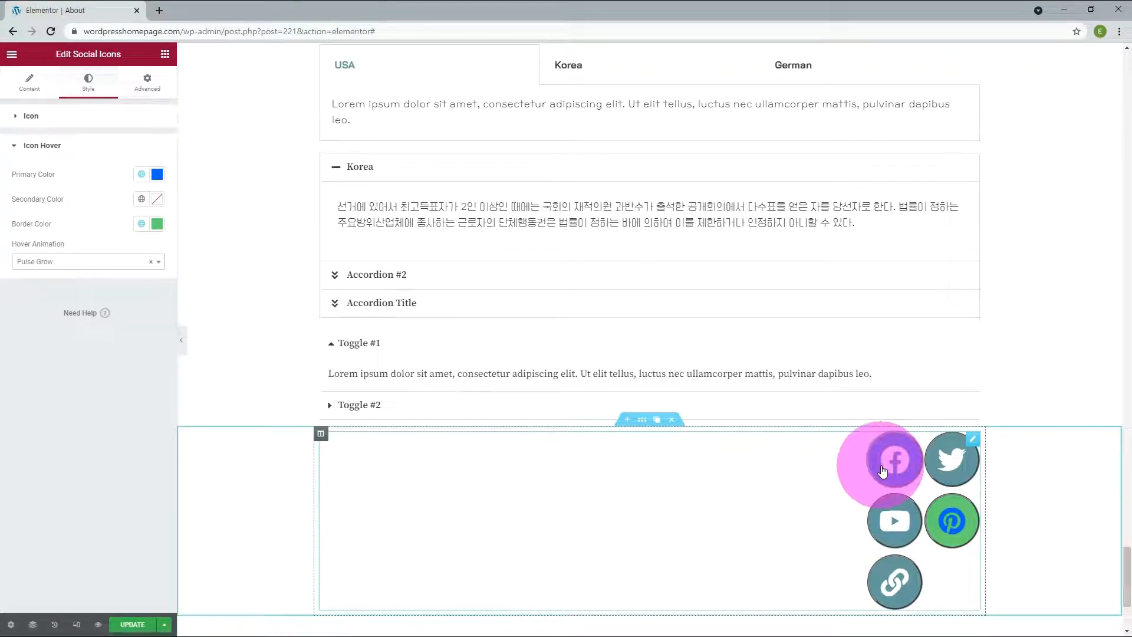
click(90, 263)
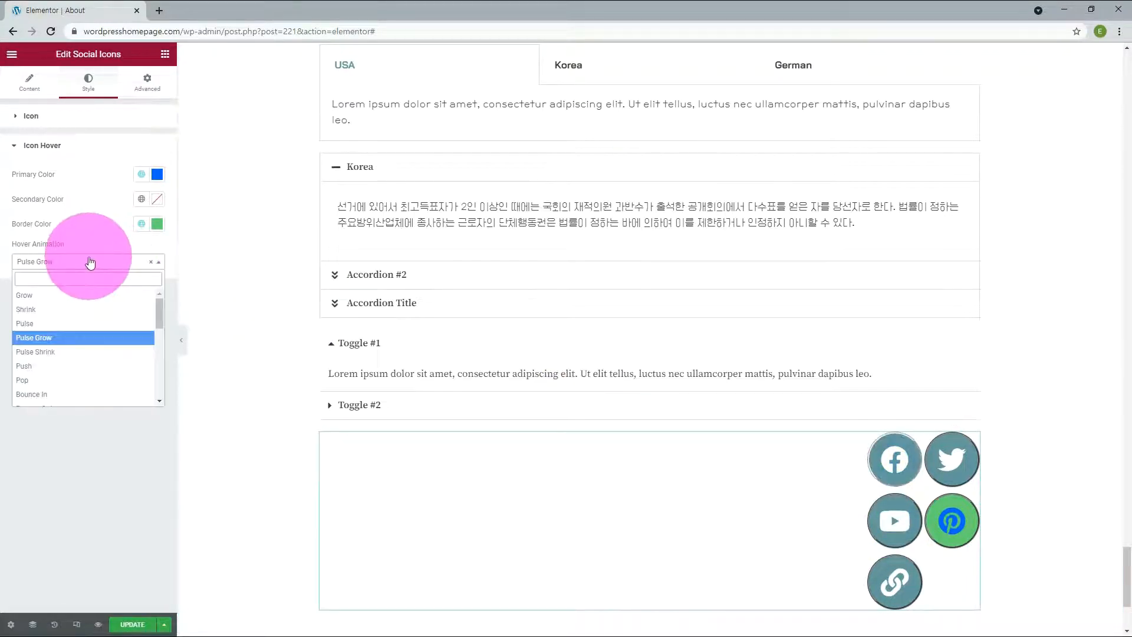
click(36, 365)
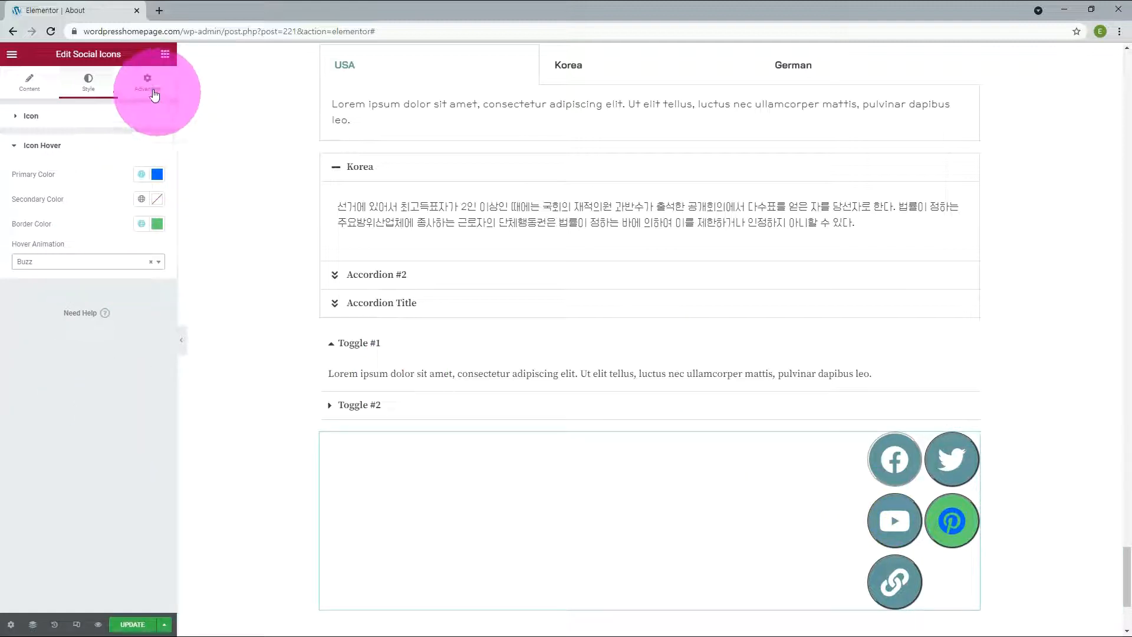
Step: Give the Social Icons widget the Zoom In Down entrance animation
click(154, 94)
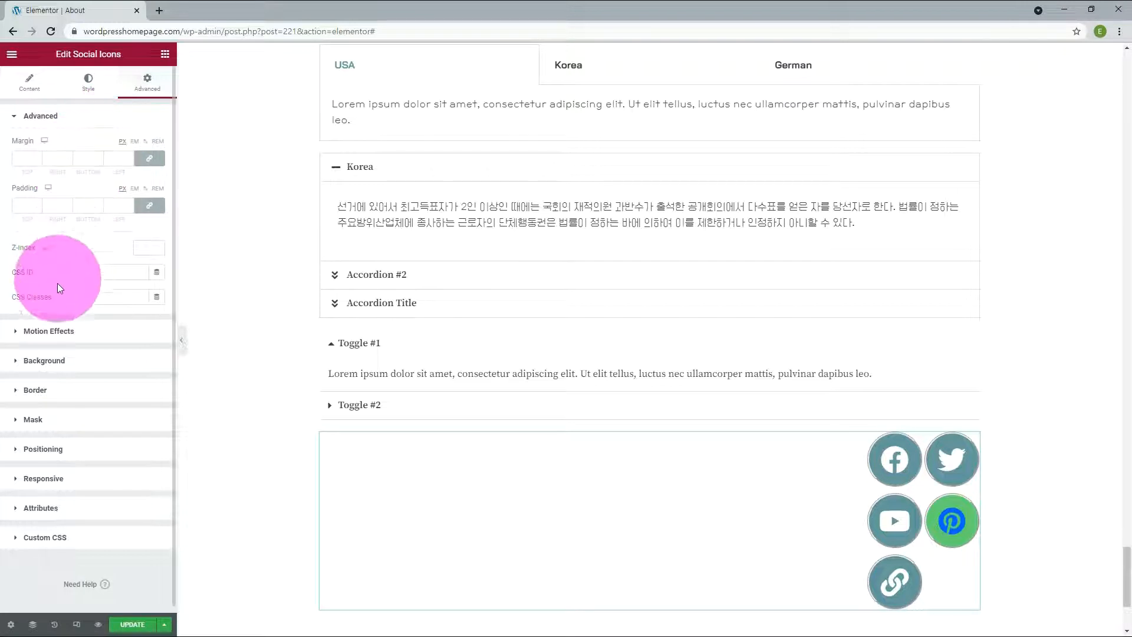
click(54, 331)
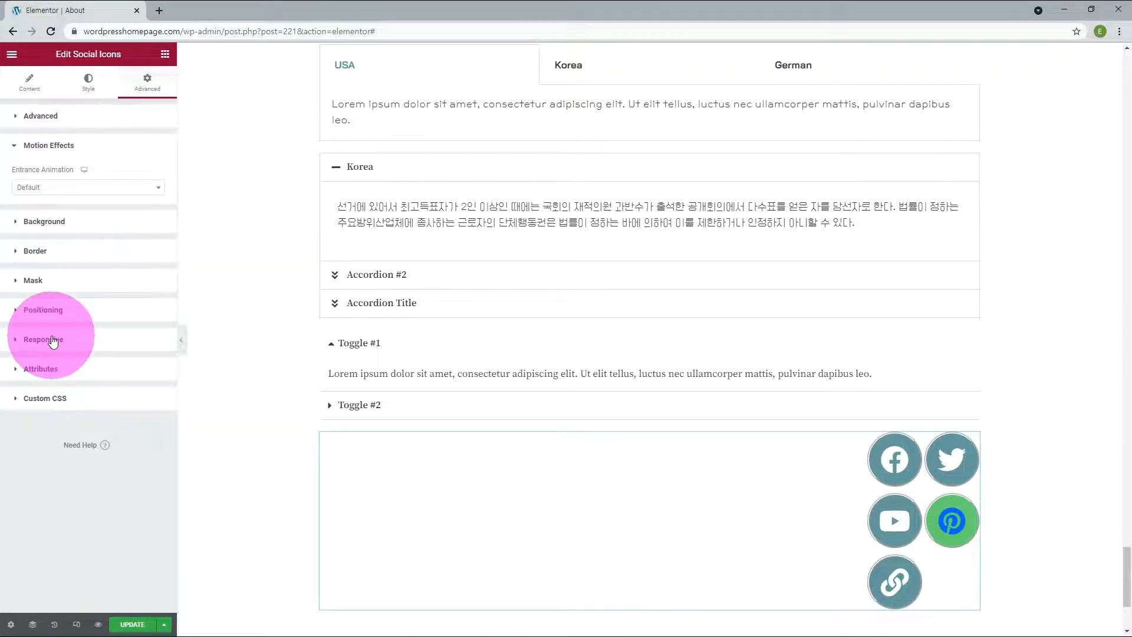
click(61, 188)
scroll(71, 296, down, 2)
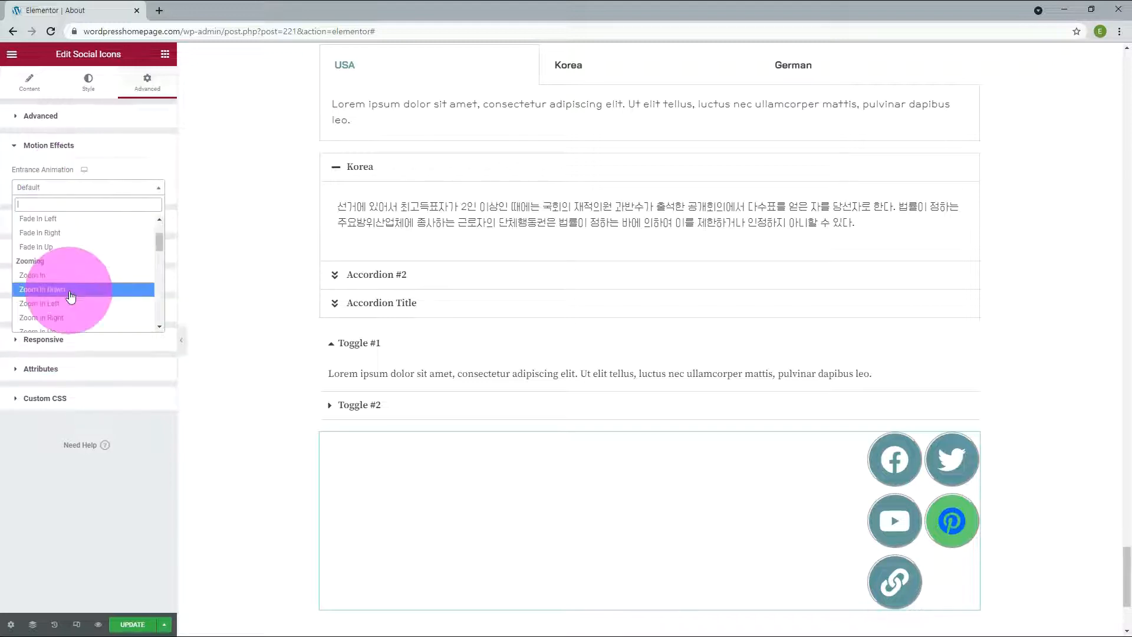
click(70, 296)
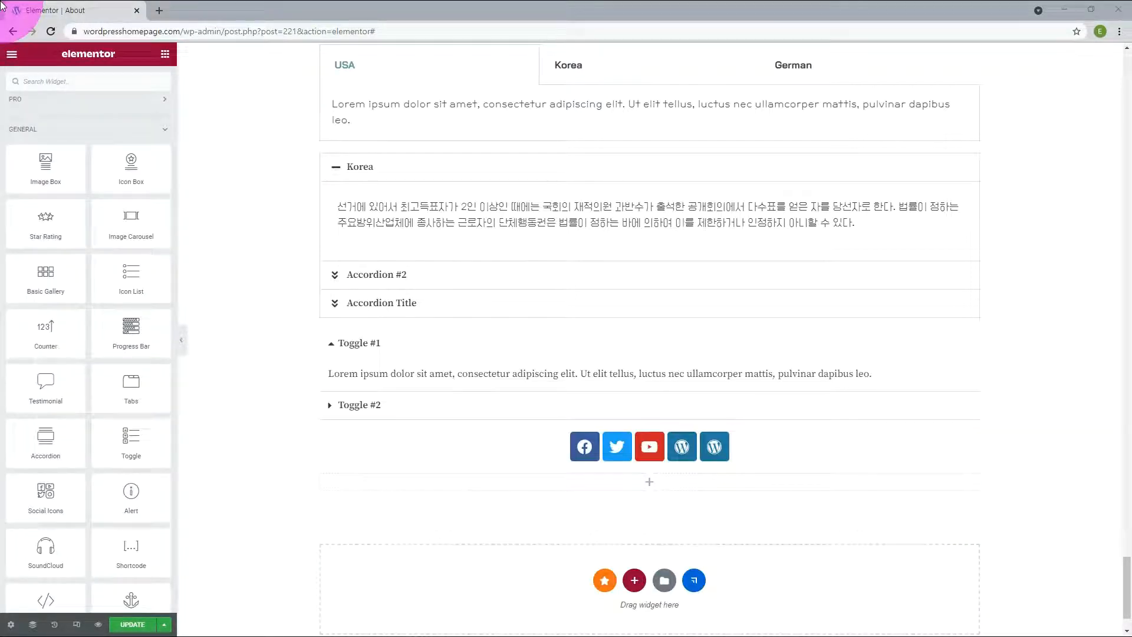
Step: Add an Alert widget below the social icons and set its title to "Warning"
drag(132, 498, 512, 491)
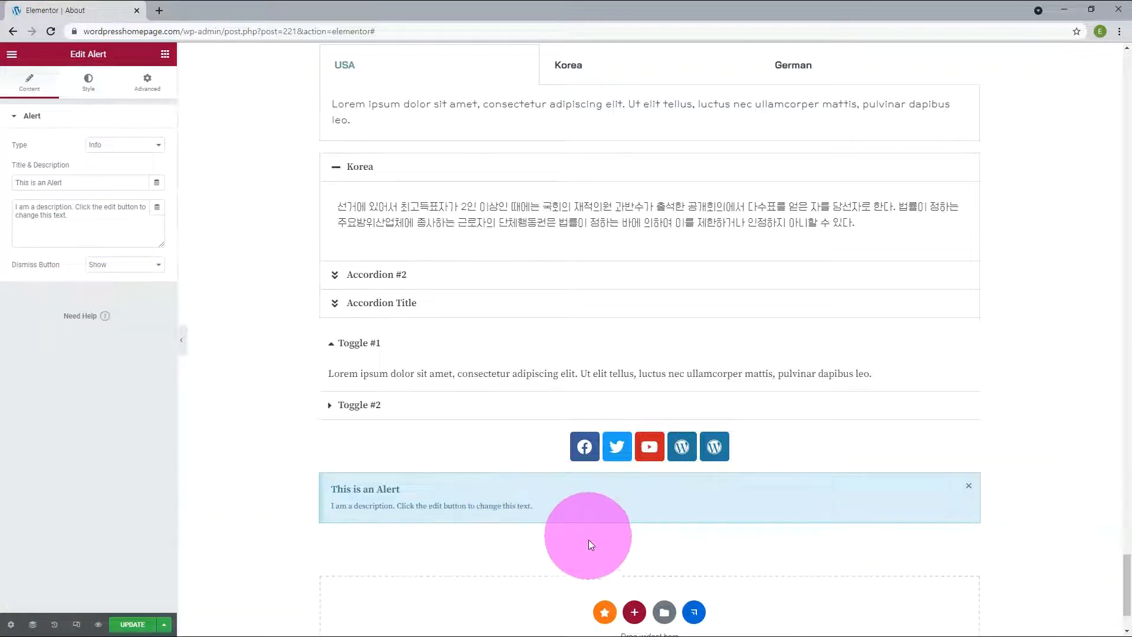
triple_click(18, 182)
text(Warning)
Step: Try the Success type for the alert and settle on the Warning type
click(149, 146)
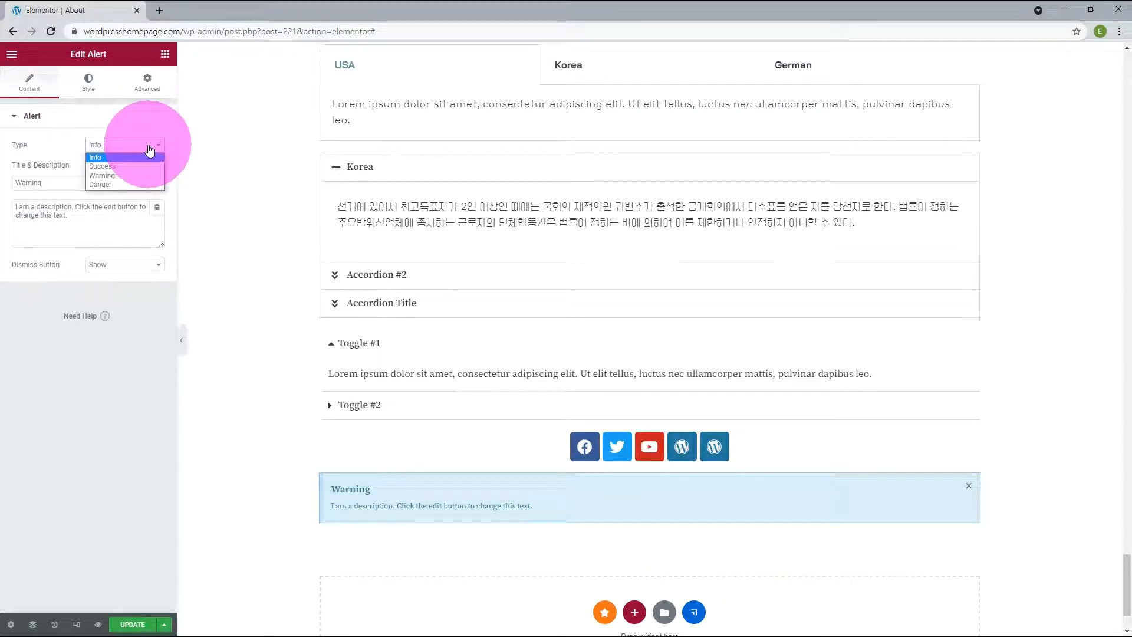
click(134, 165)
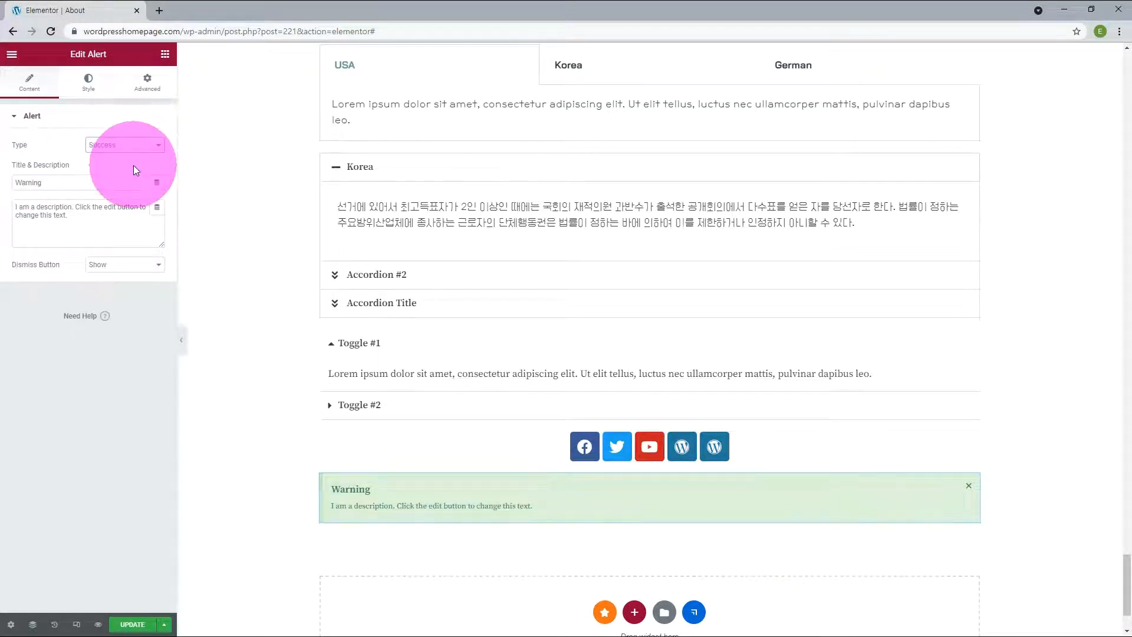
click(110, 176)
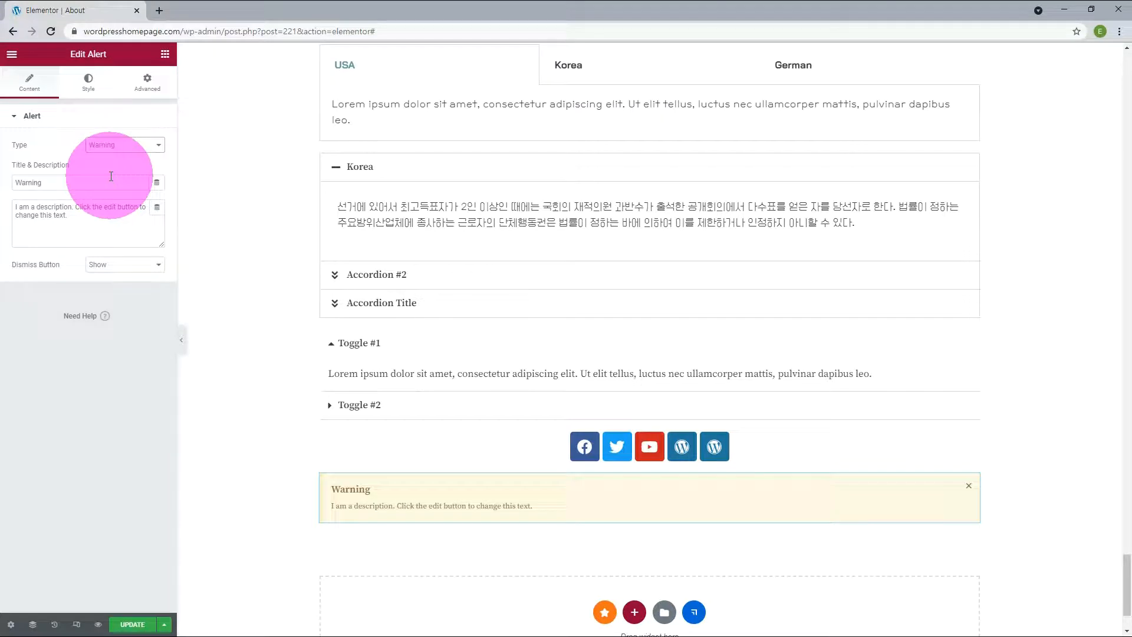
Step: Try hiding the alert's dismiss button and set it back to Show
click(118, 270)
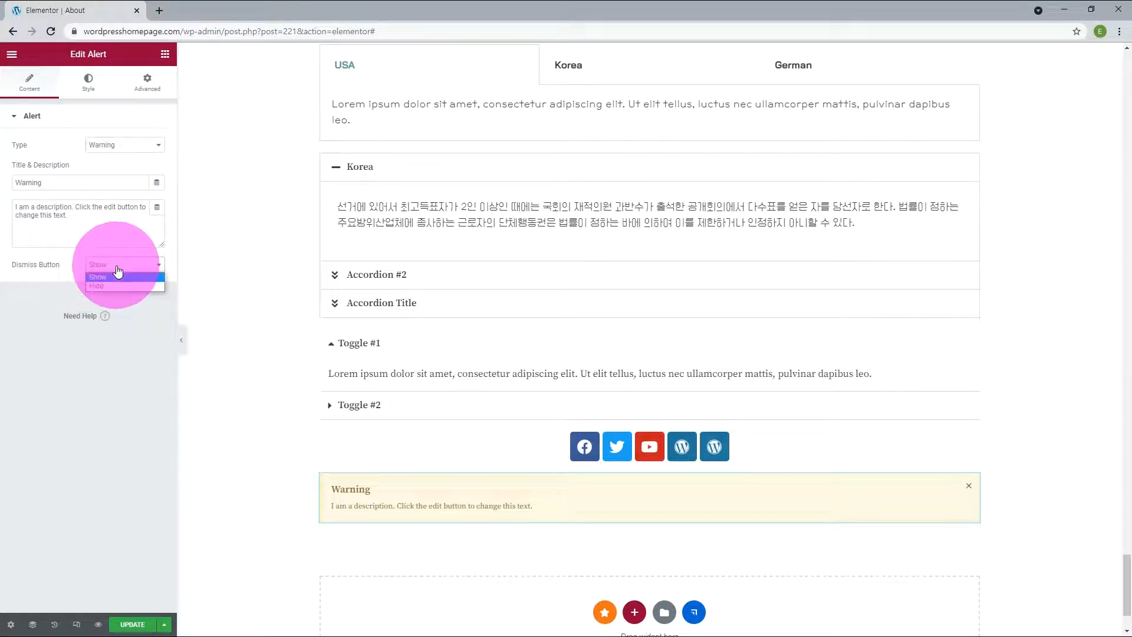
click(112, 286)
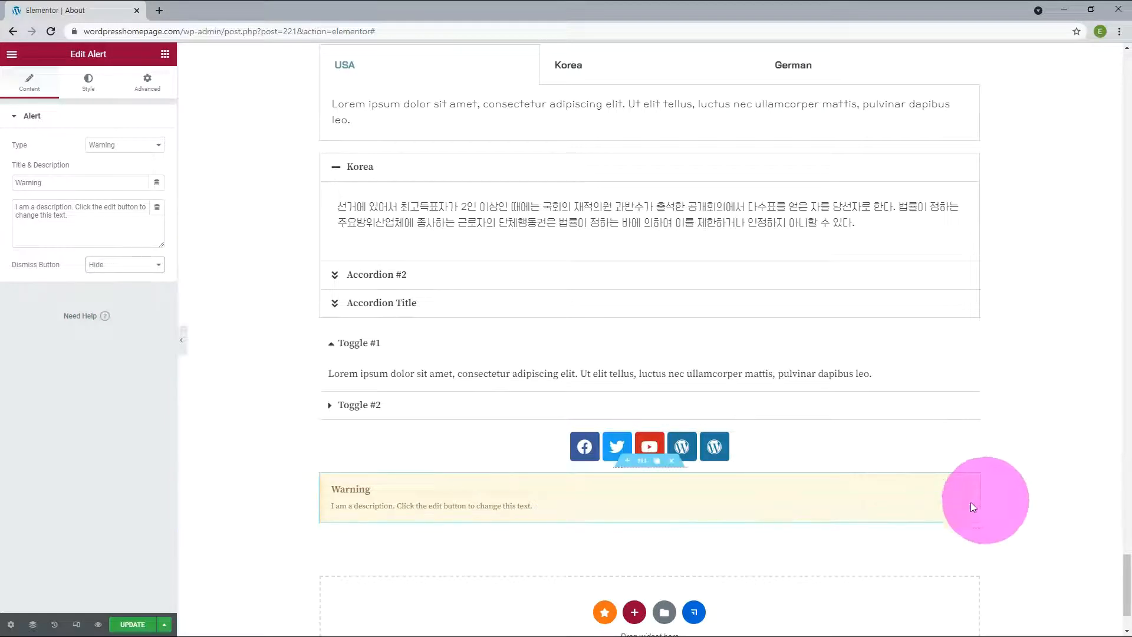
click(105, 270)
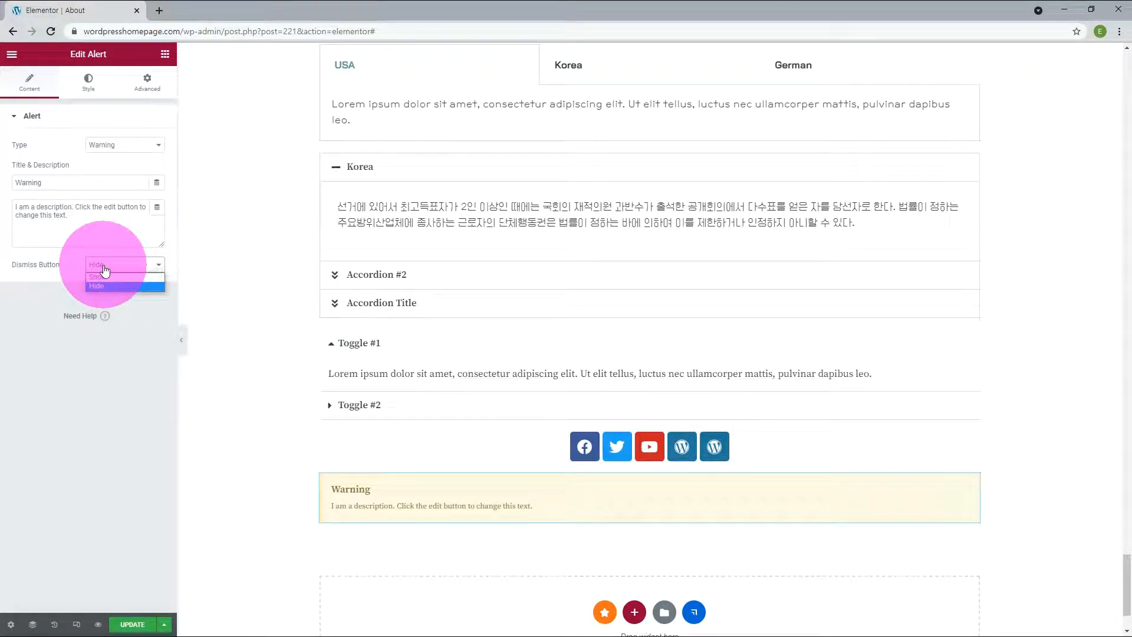
click(100, 275)
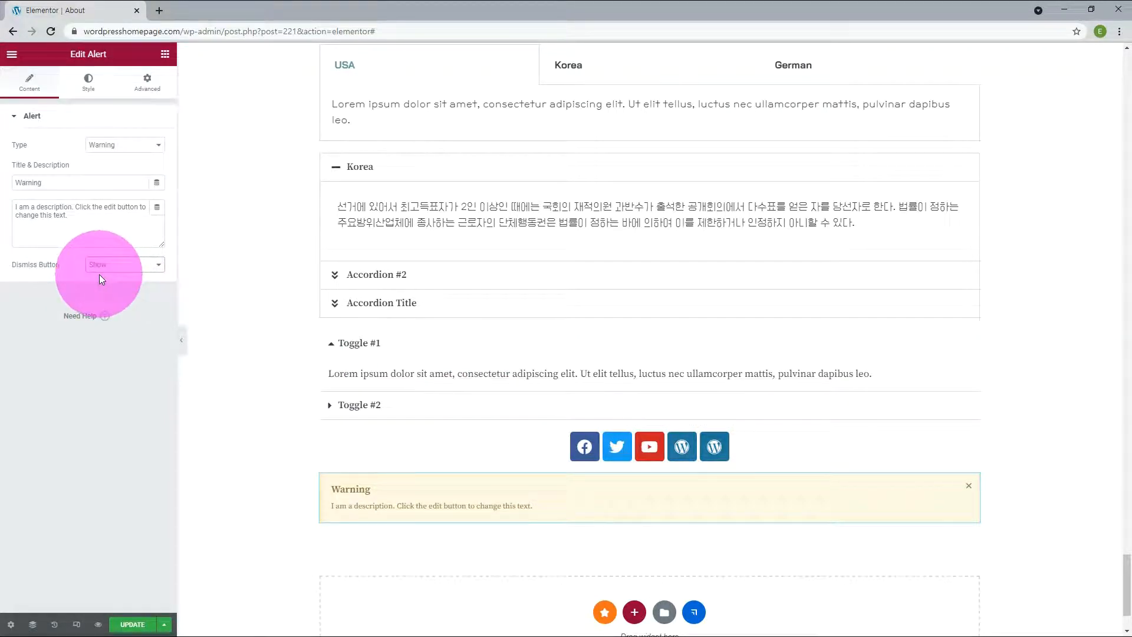
Step: Set the alert's background color to the global color New Text and widen its left border
click(88, 83)
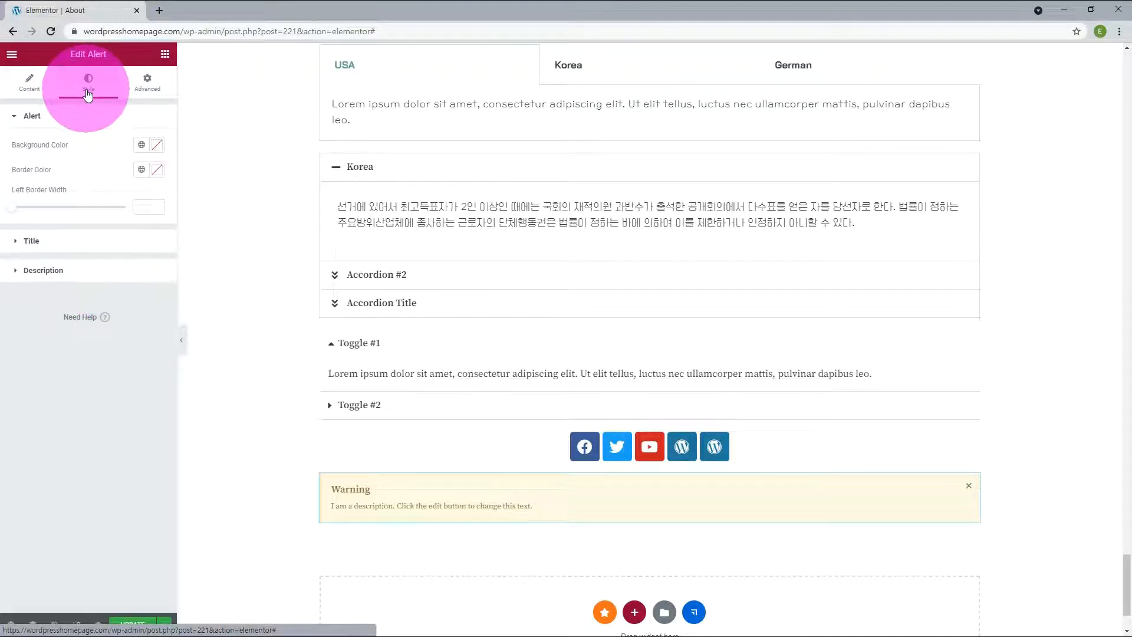
click(142, 145)
click(63, 323)
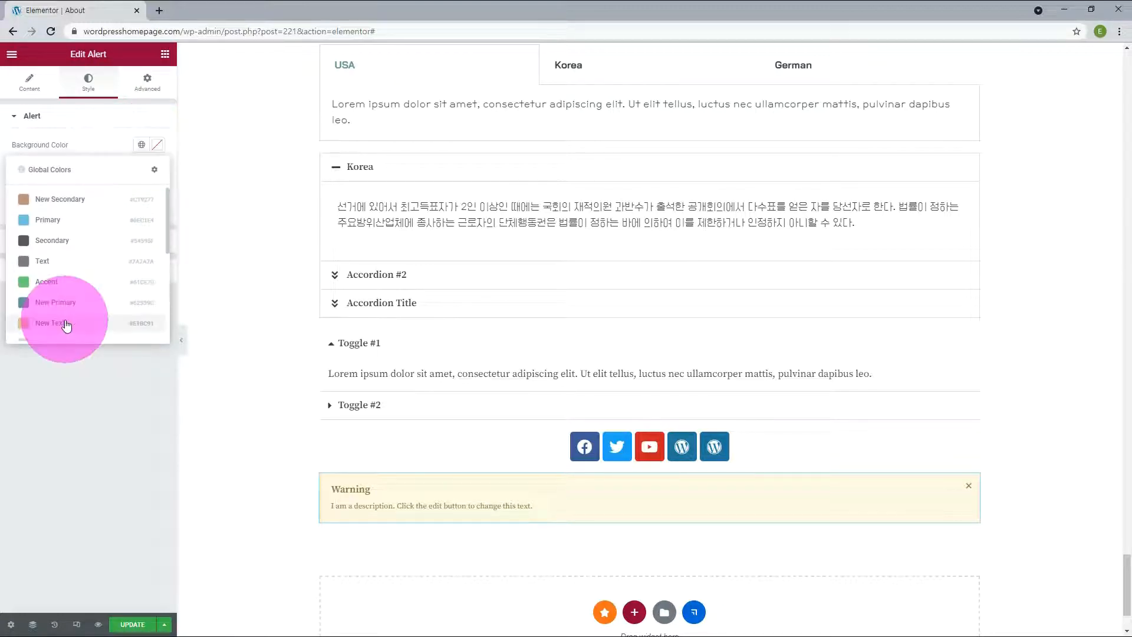
Step: Set the alert's title text color to Neve - Text Dark Background and its description text color to a white global color
click(48, 240)
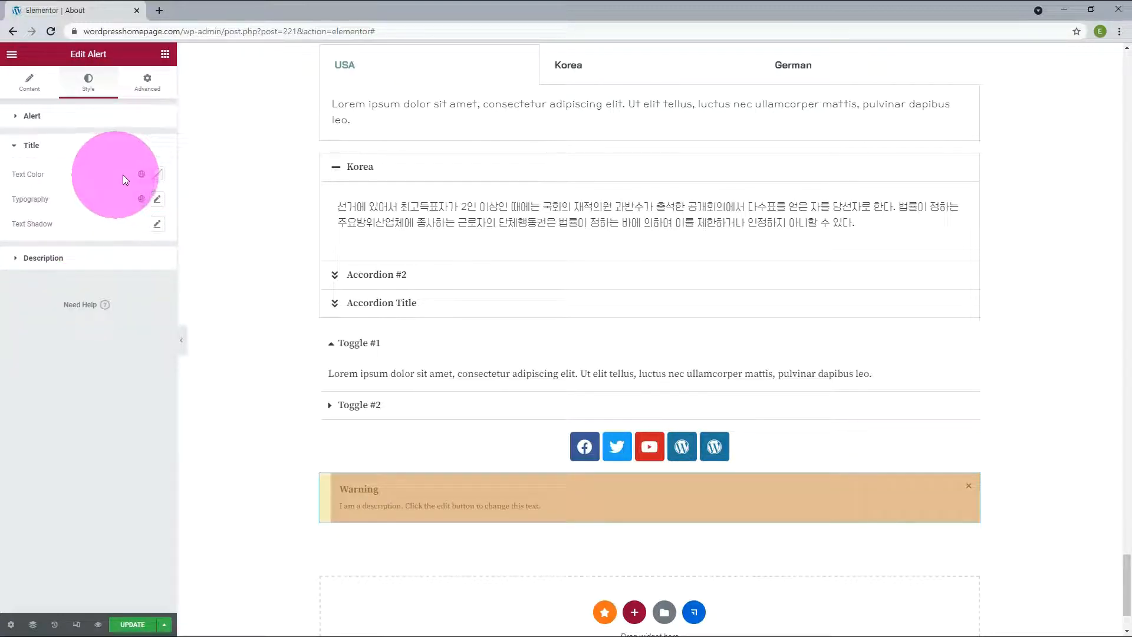
click(142, 175)
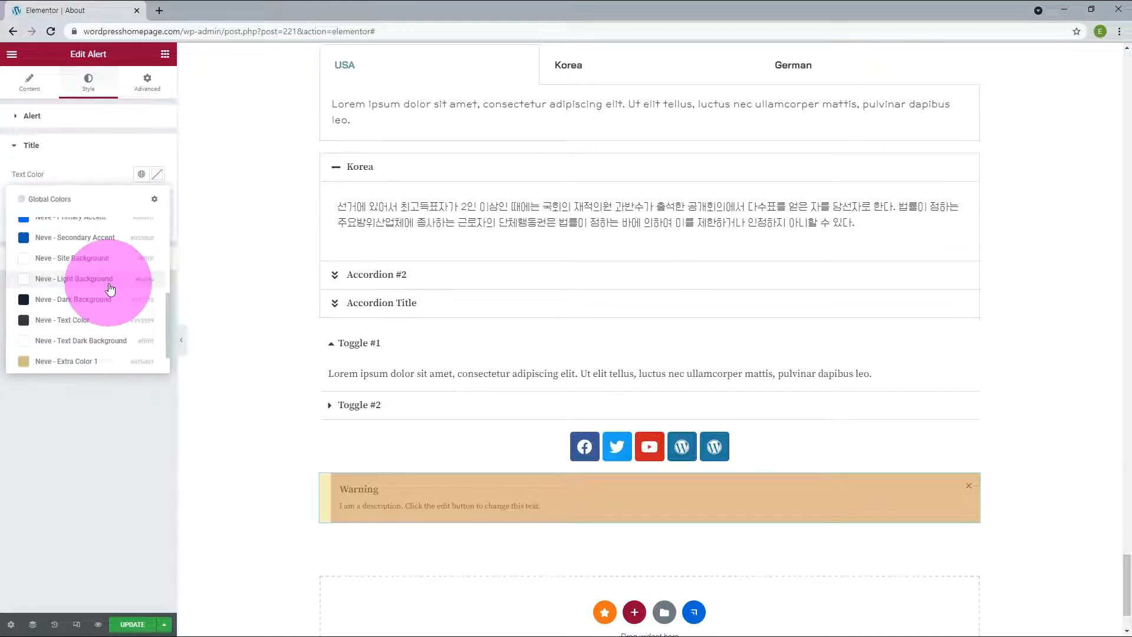
click(111, 341)
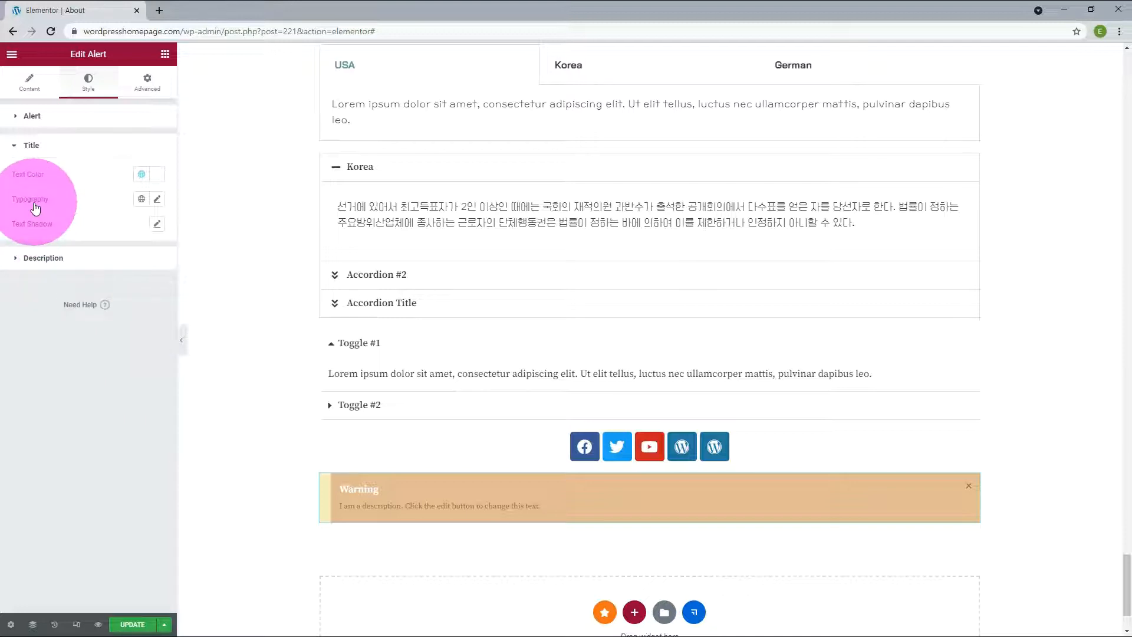
click(53, 260)
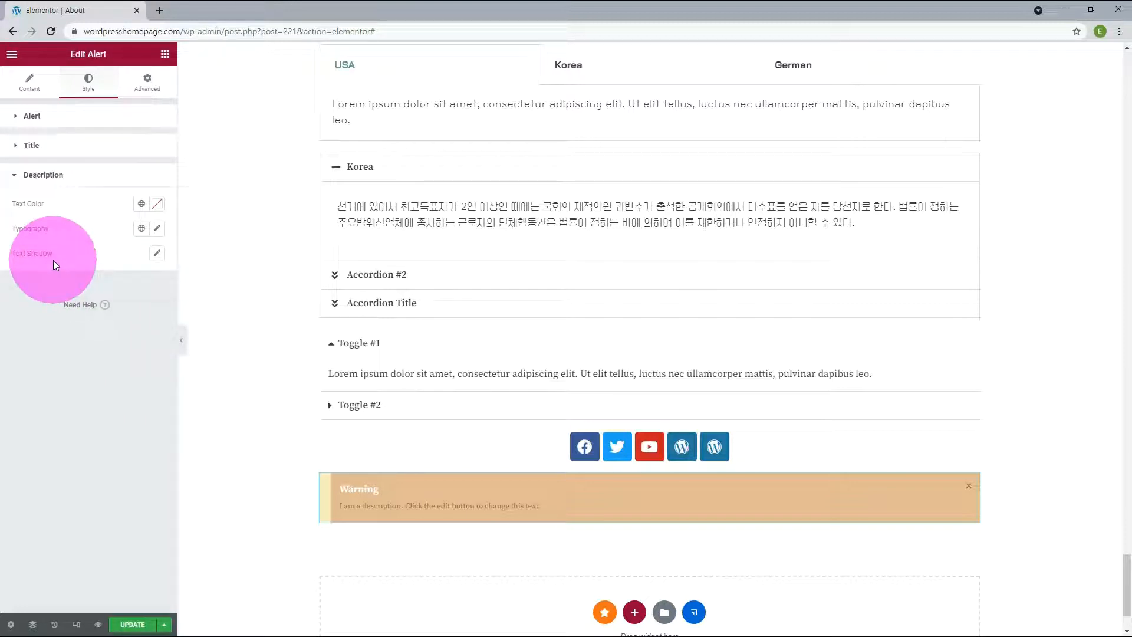
click(142, 203)
click(107, 347)
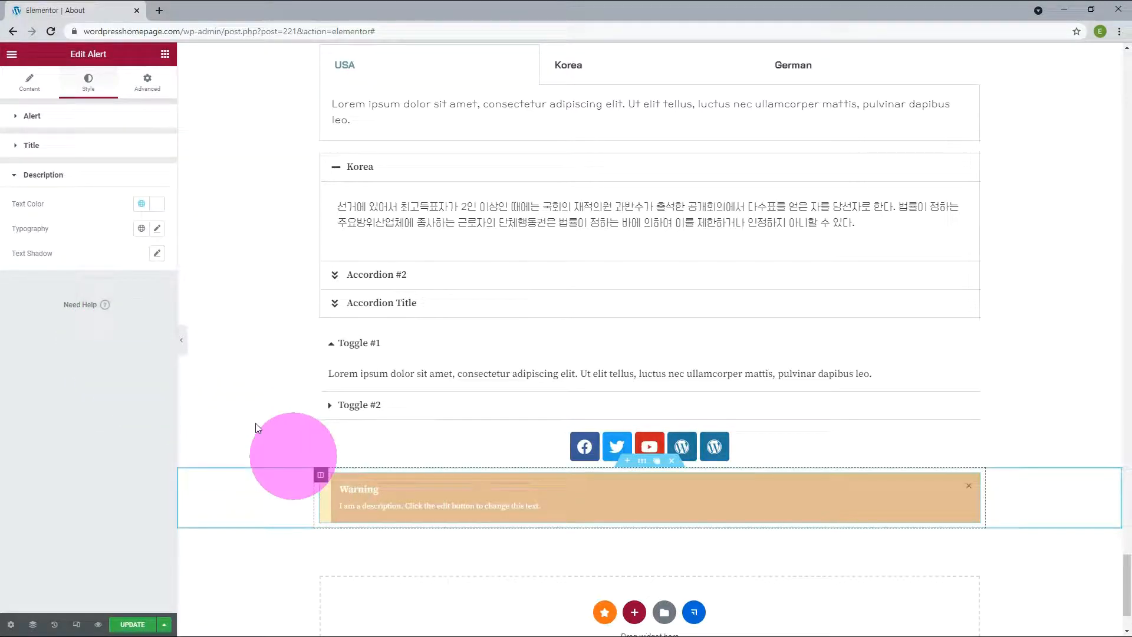
Step: Try Fade In as the alert's entrance animation and replace it with another animation from the list
click(147, 83)
click(49, 147)
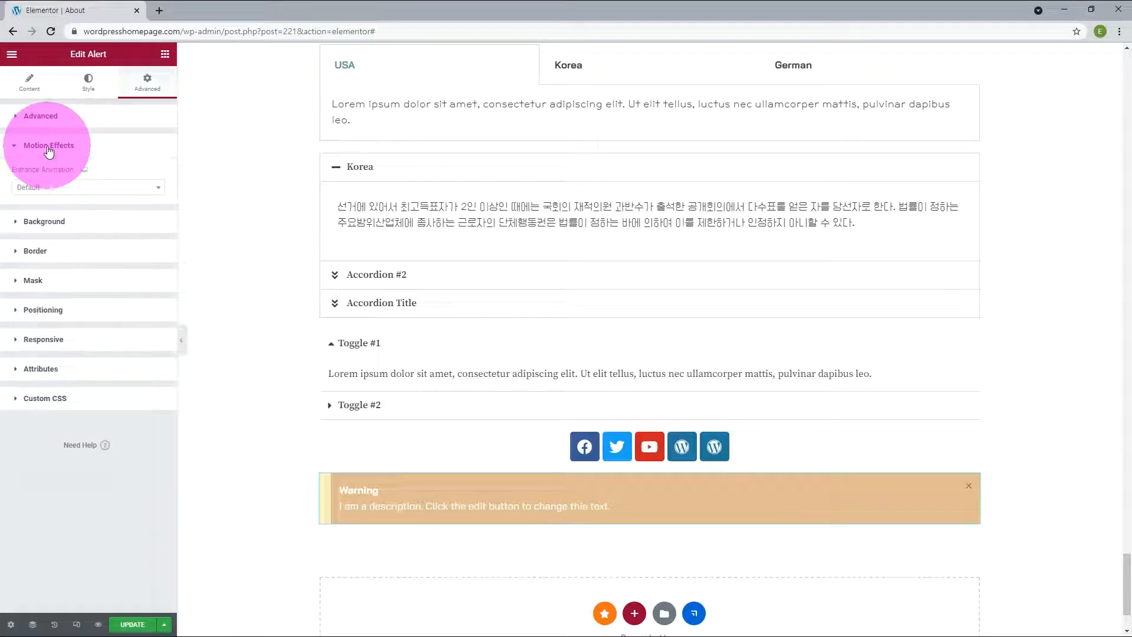
click(45, 186)
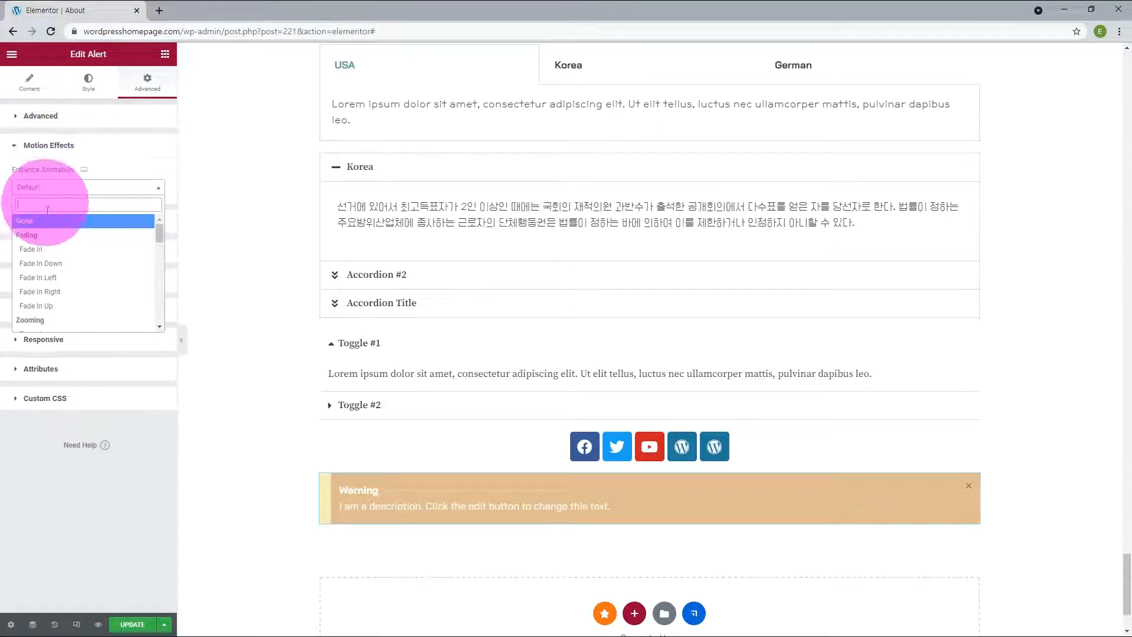
click(45, 249)
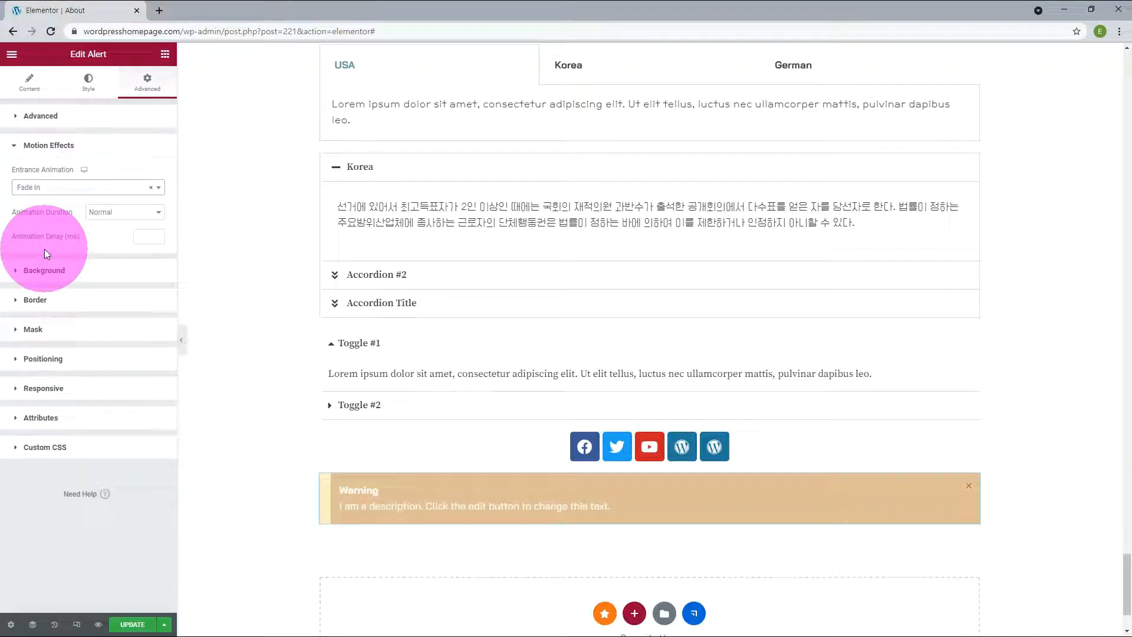
click(45, 187)
click(62, 272)
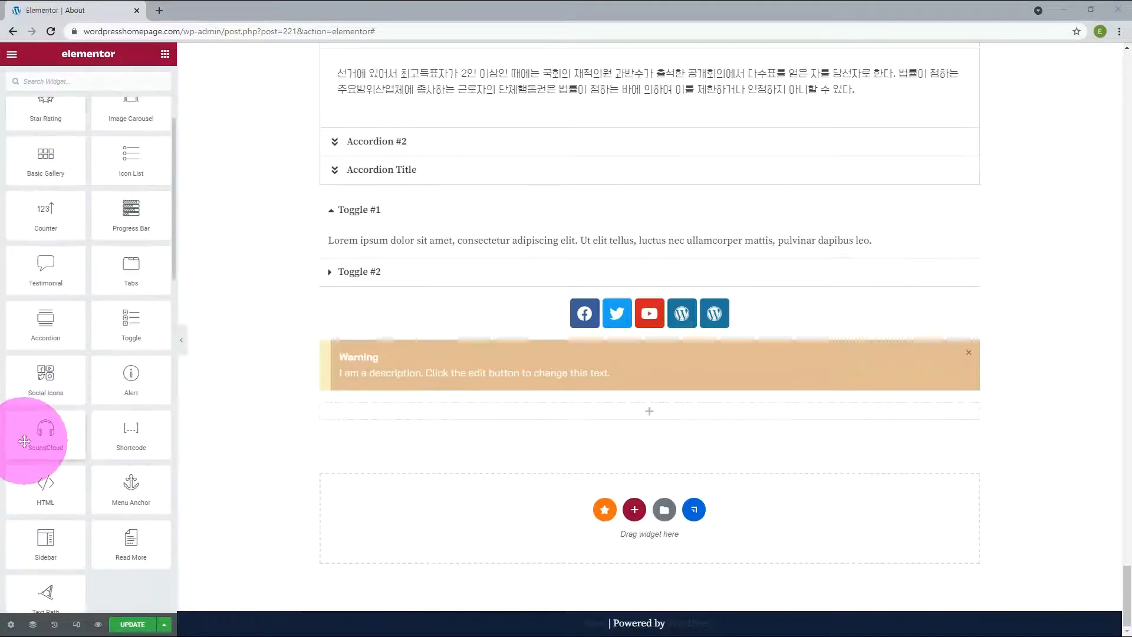
Step: Add a SoundCloud widget in the empty section below the Warning alert
drag(37, 439, 469, 409)
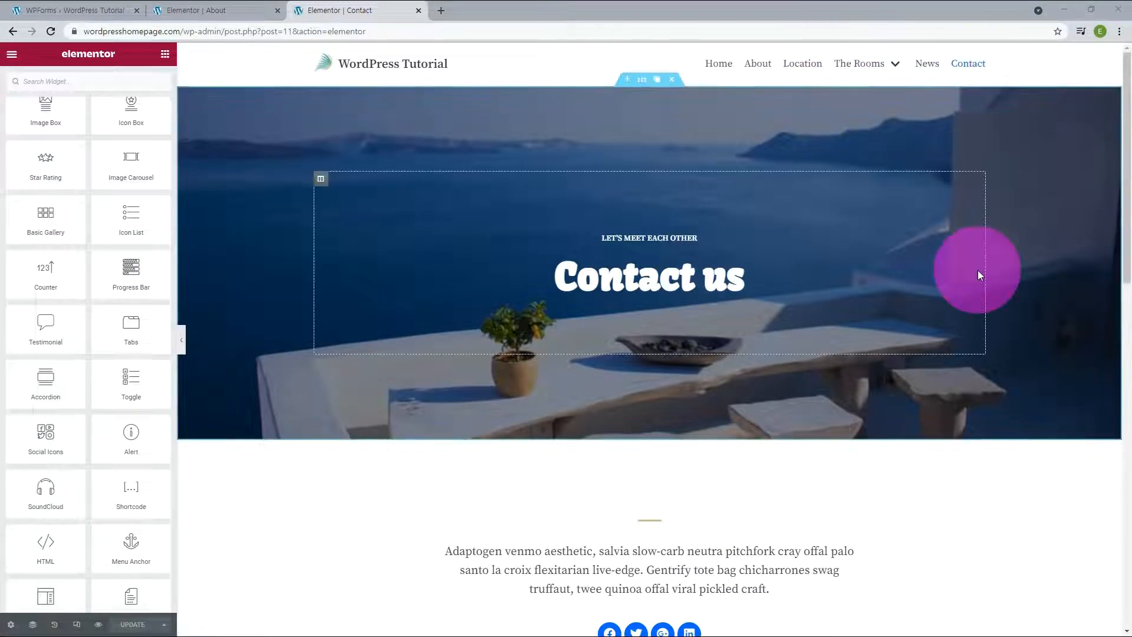
Step: On the Contact page, delete the "Send a message" form column, add a new column beside "How to find us" and place a Shortcode widget in it
scroll(978, 266, down, 5)
scroll(978, 271, down, 5)
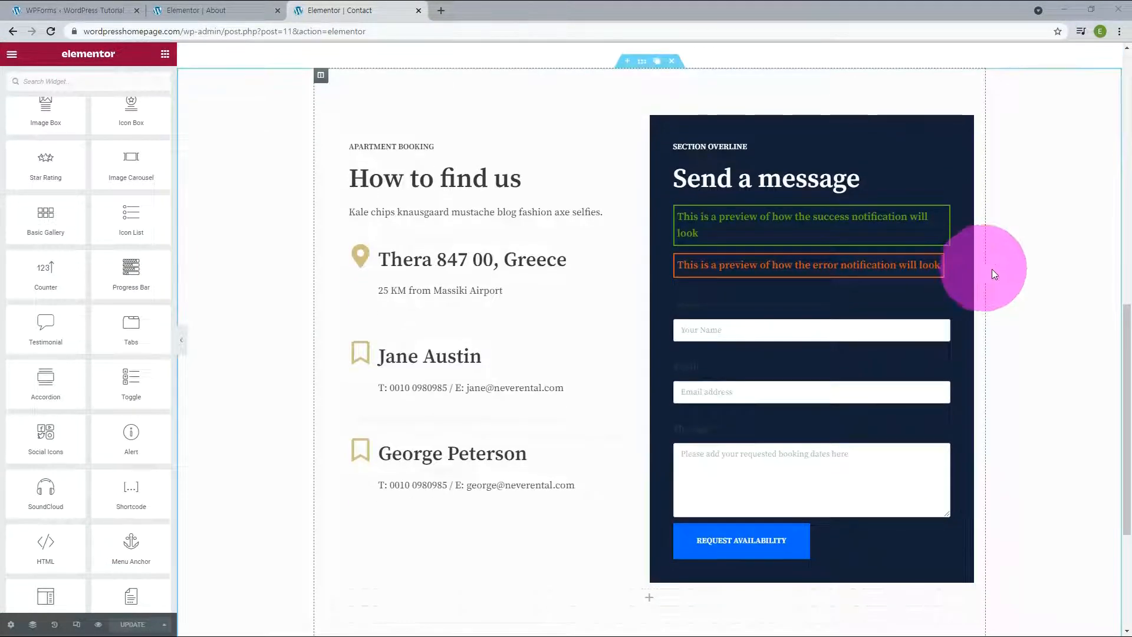
click(700, 124)
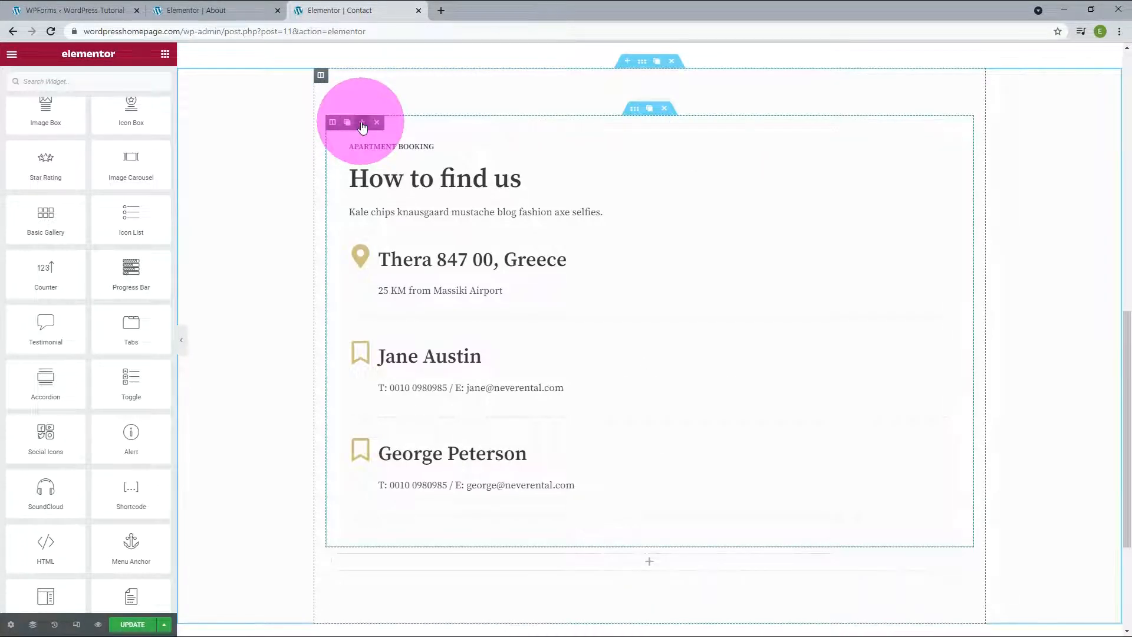
click(362, 123)
drag(129, 432, 781, 334)
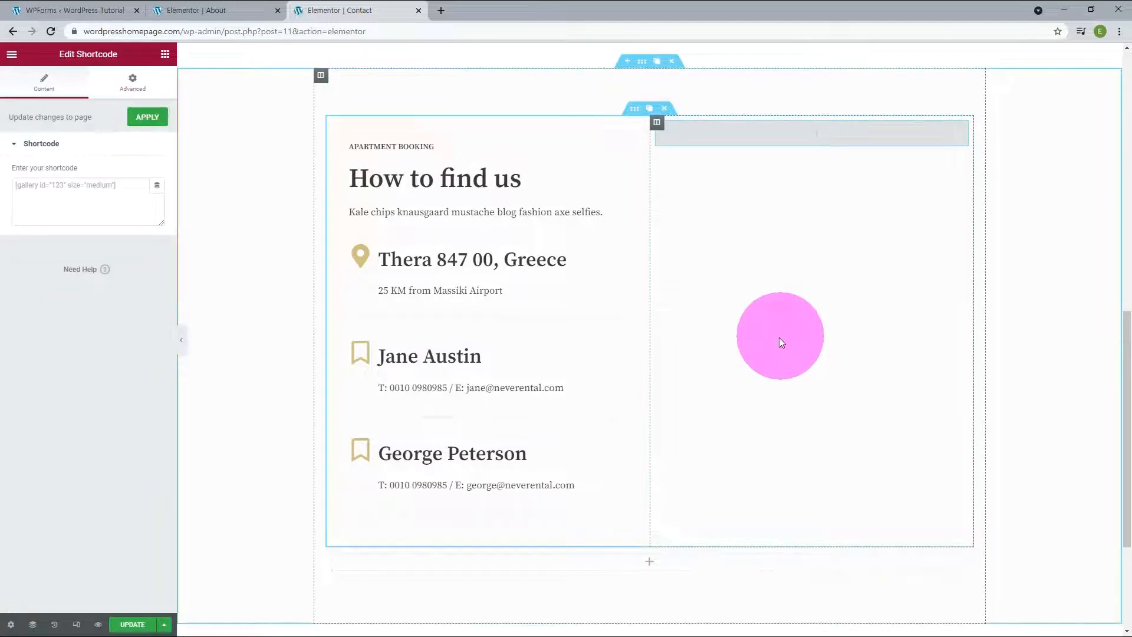
Step: Switch to the WPForms overview and copy the Contact form's shortcode
click(94, 11)
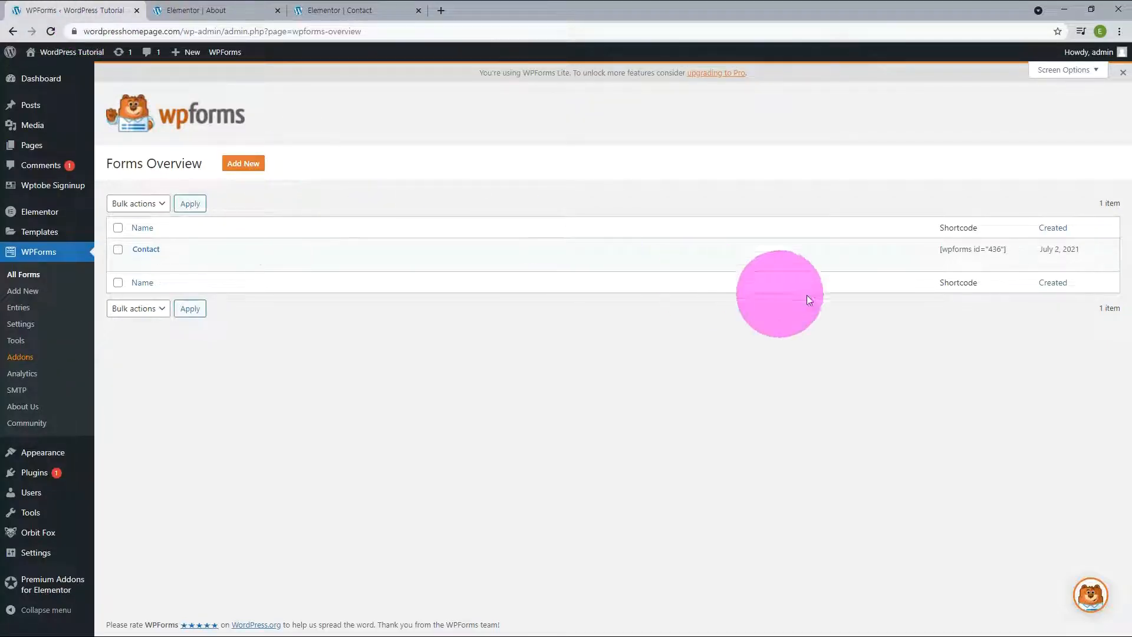
drag(933, 255, 1005, 250)
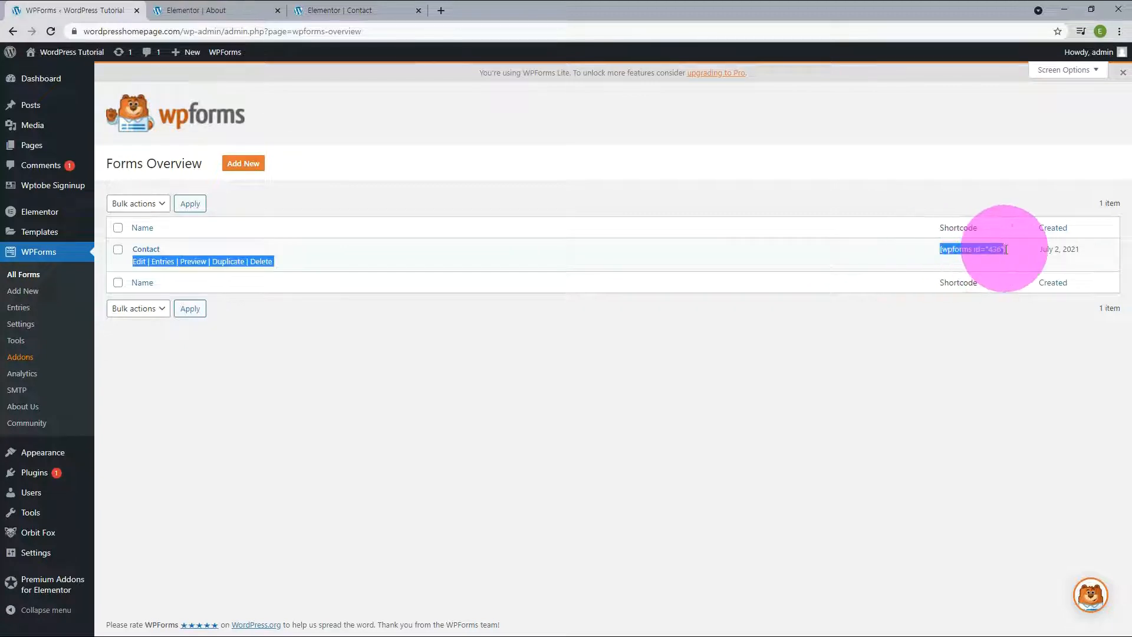
click(1016, 254)
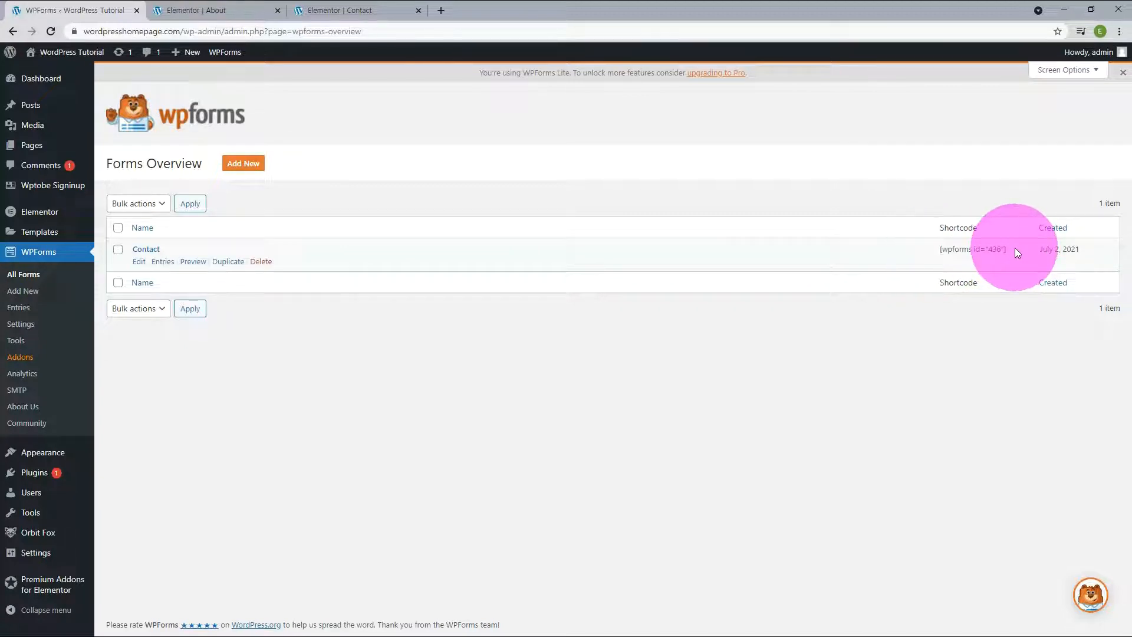
drag(1015, 248, 939, 245)
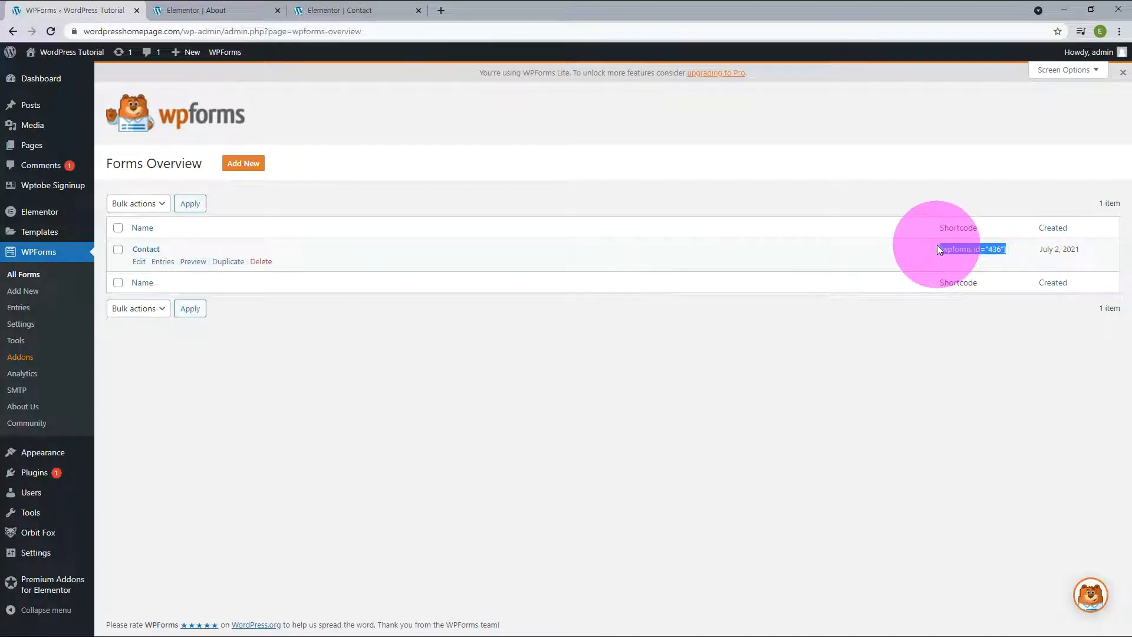
right_click(972, 250)
click(965, 261)
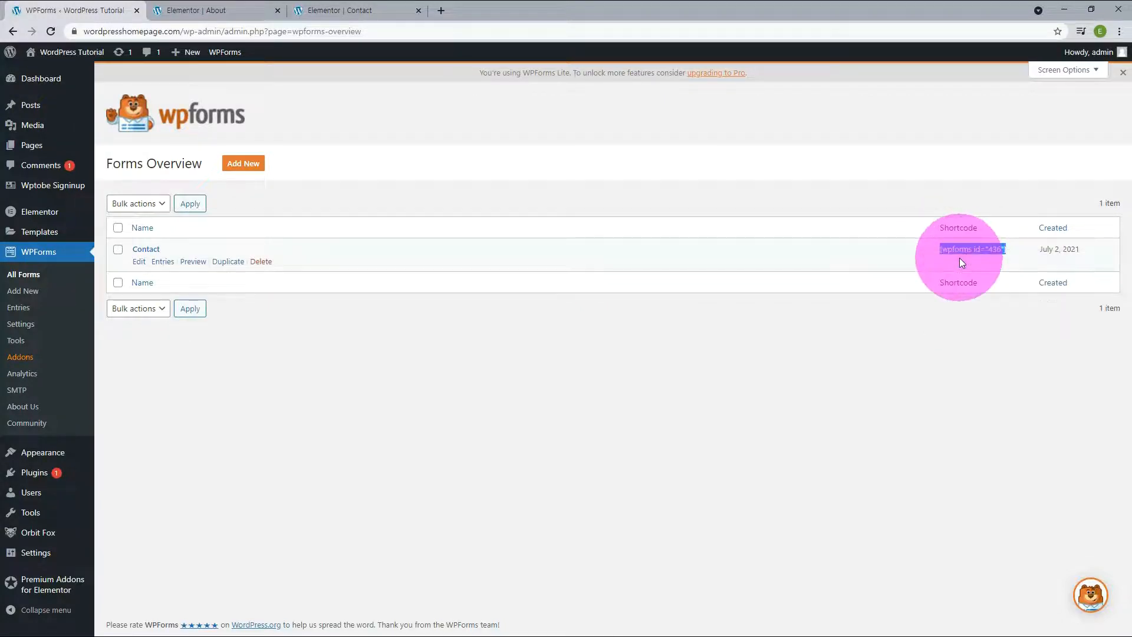
Step: Return to the Contact page and paste [wpforms id="436"] as the Shortcode widget's shortcode
click(333, 13)
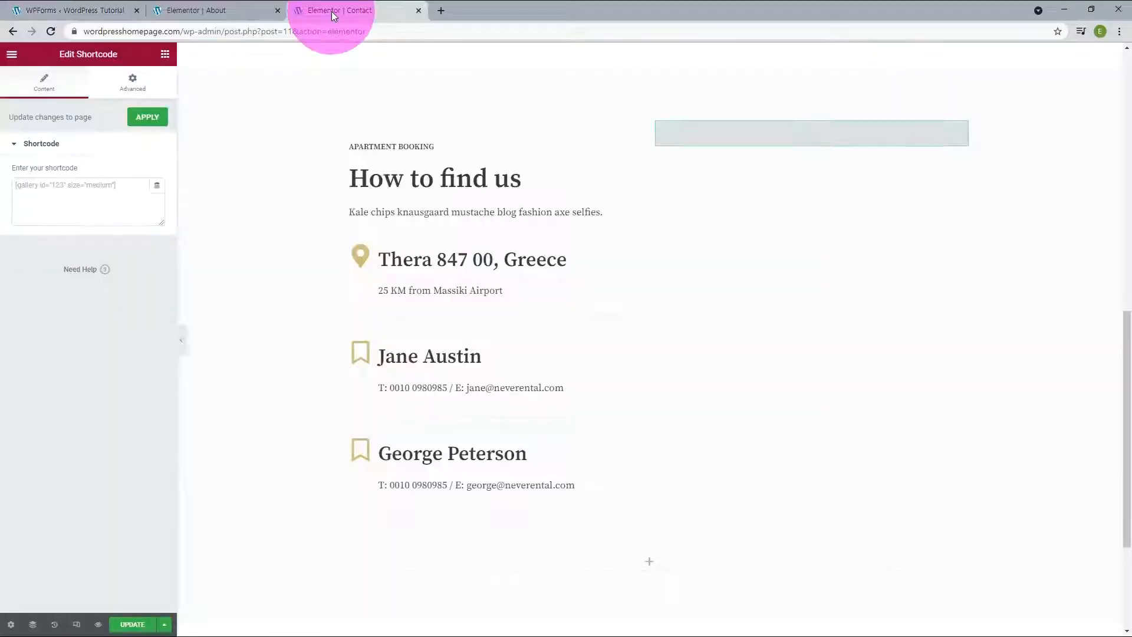
click(65, 188)
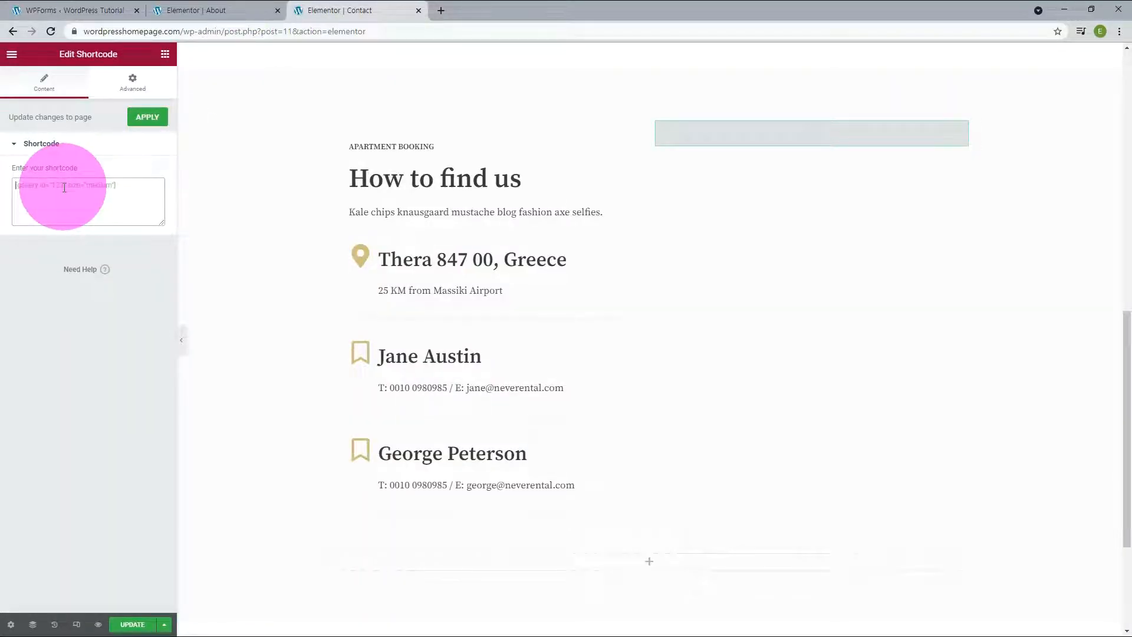
key(ctrl+v)
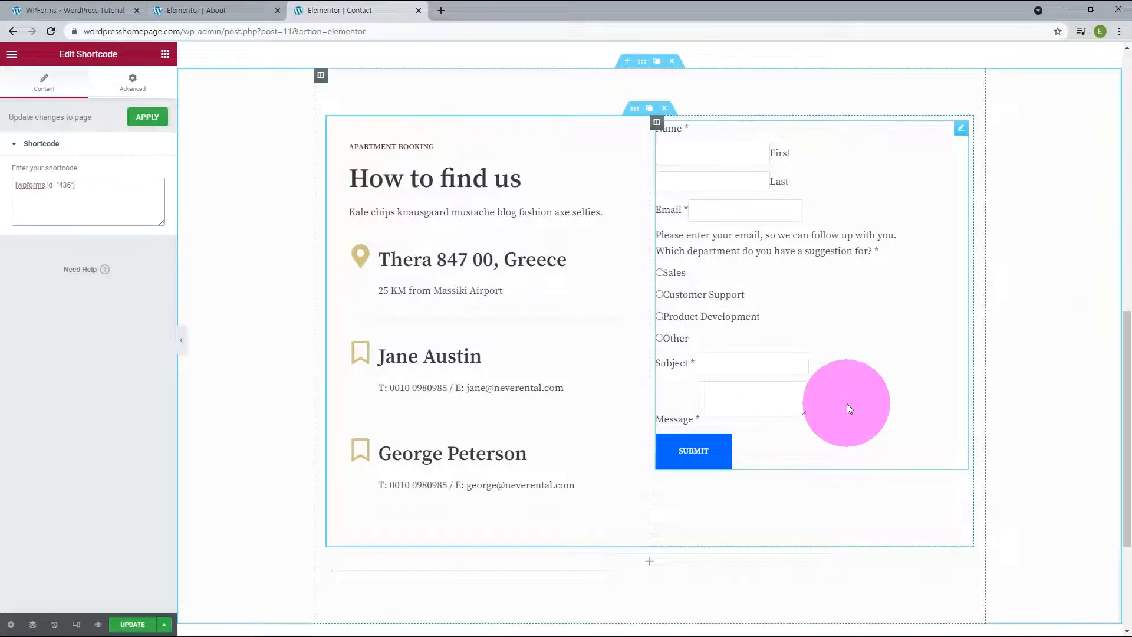
Step: Go back to the WPForms overview and open the Contact form for editing
click(71, 10)
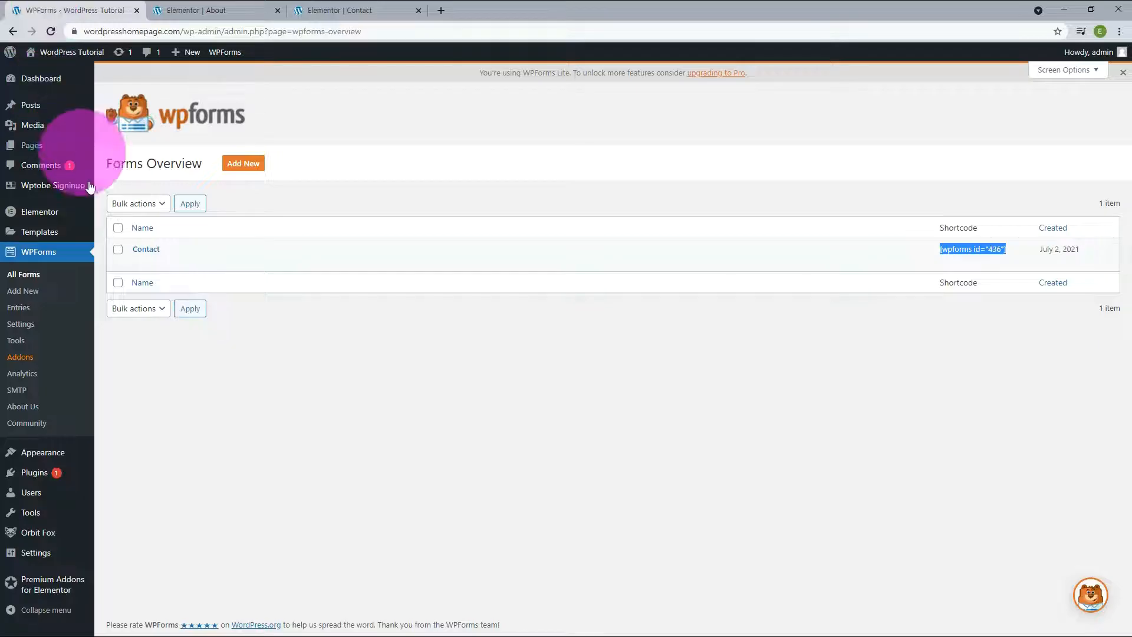
mouse_move(142, 253)
click(141, 263)
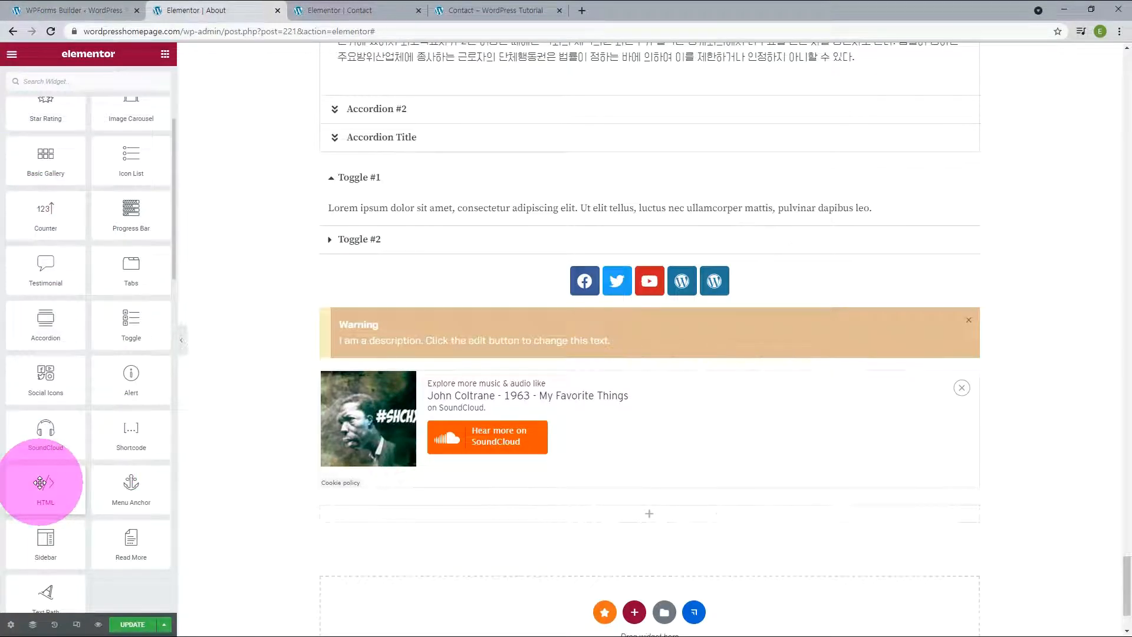
Step: Add an HTML widget below the SoundCloud player on the About page with the code <html> <h1> Html Code Here!</h1></html>
drag(40, 483, 469, 517)
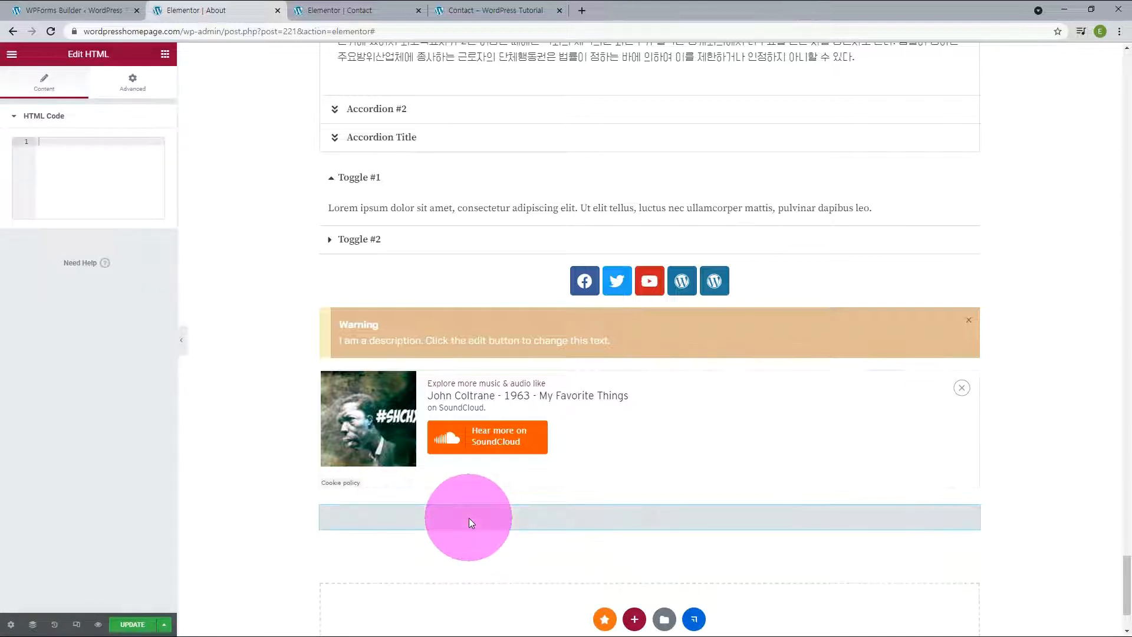
click(59, 141)
text(<htm)
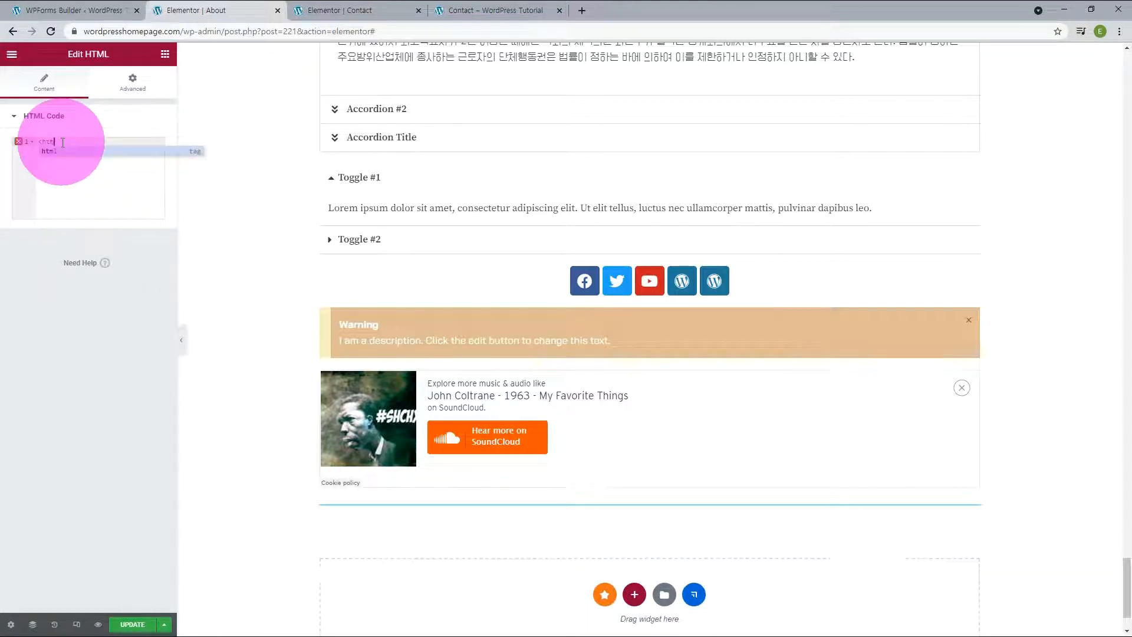
text(l> <h1> H)
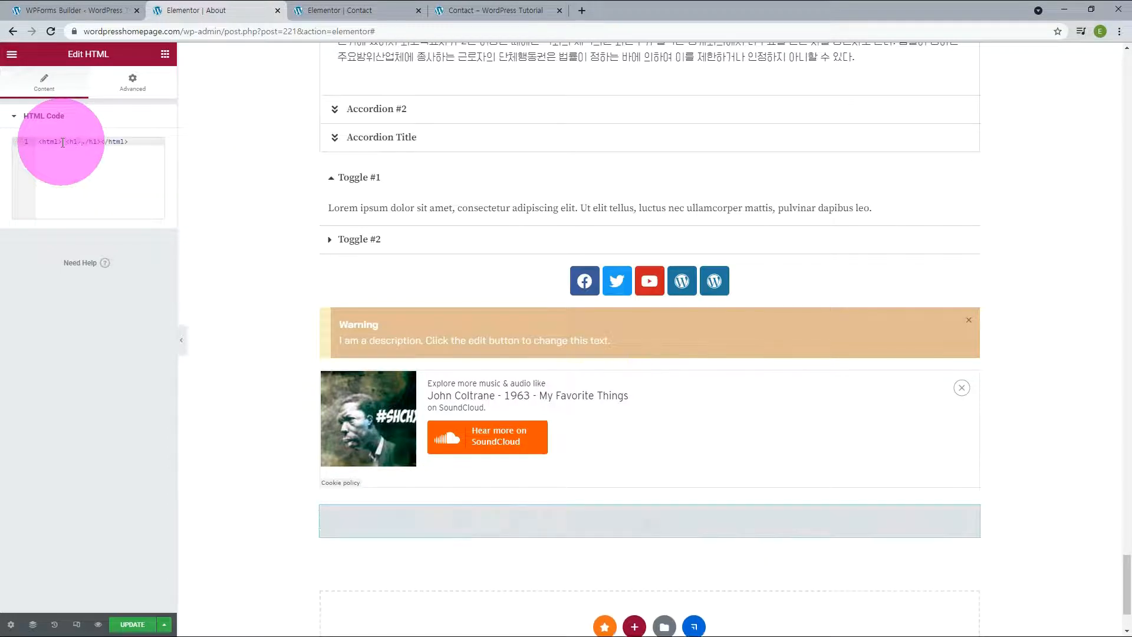
text(tml )
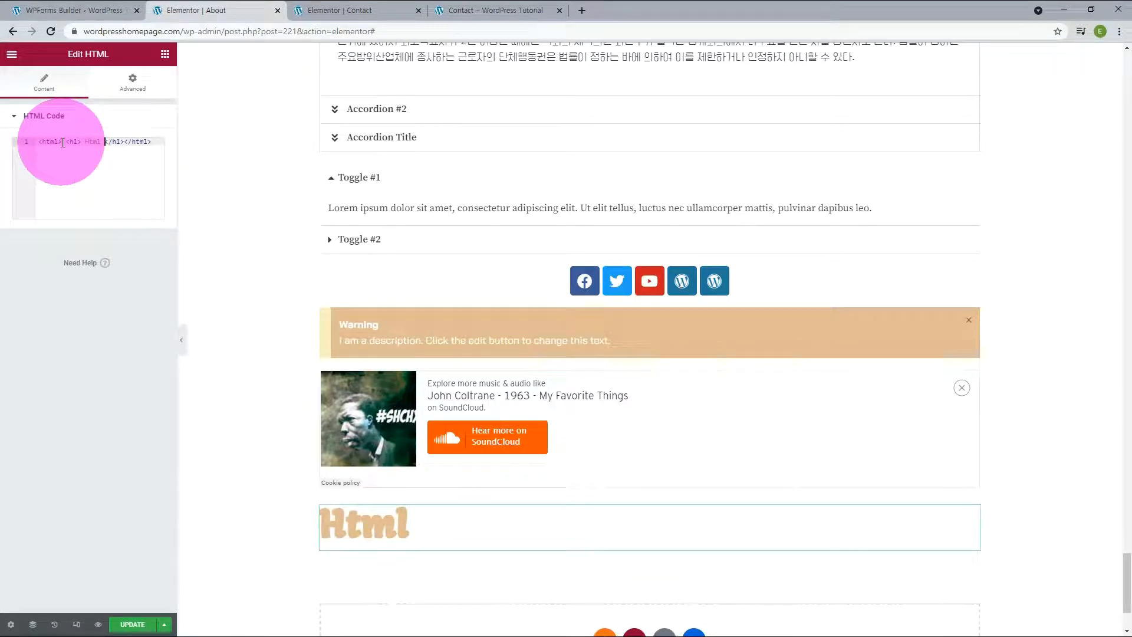
text(Code Here!)
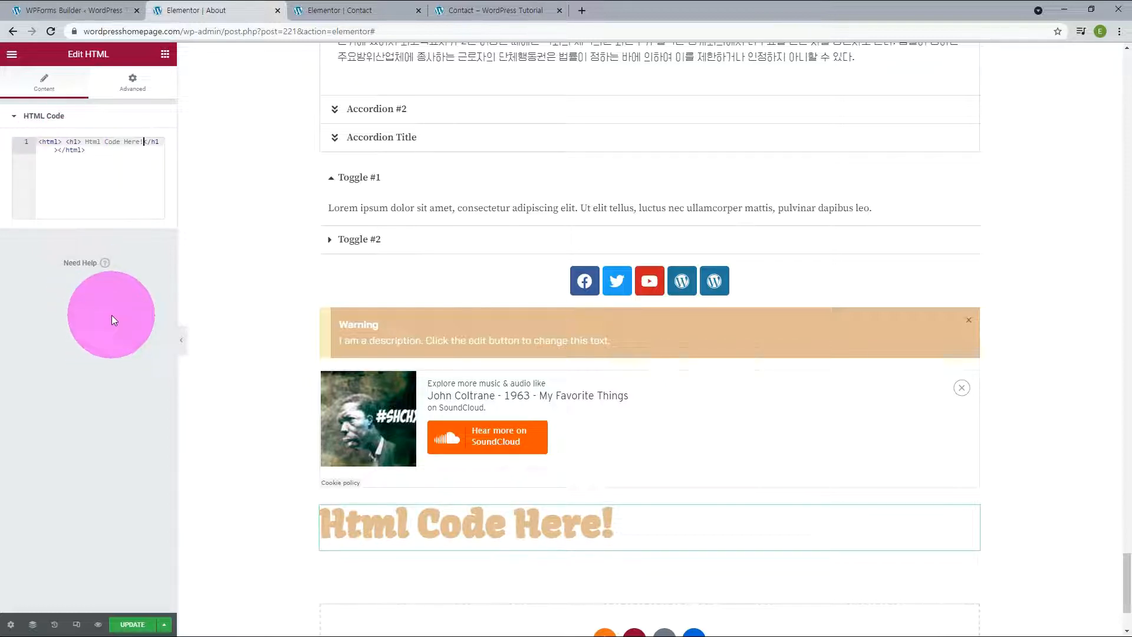
Step: Insert a style rule above the heading code that colors it: <style> h1{color:red !important;}</style>
text(<)
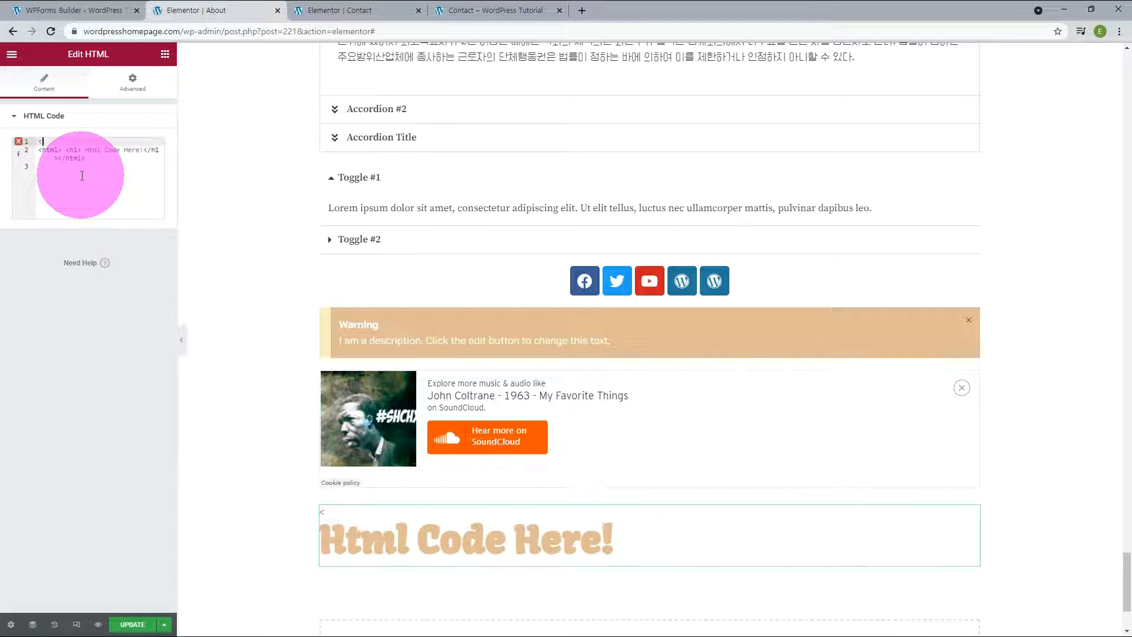
text(style>)
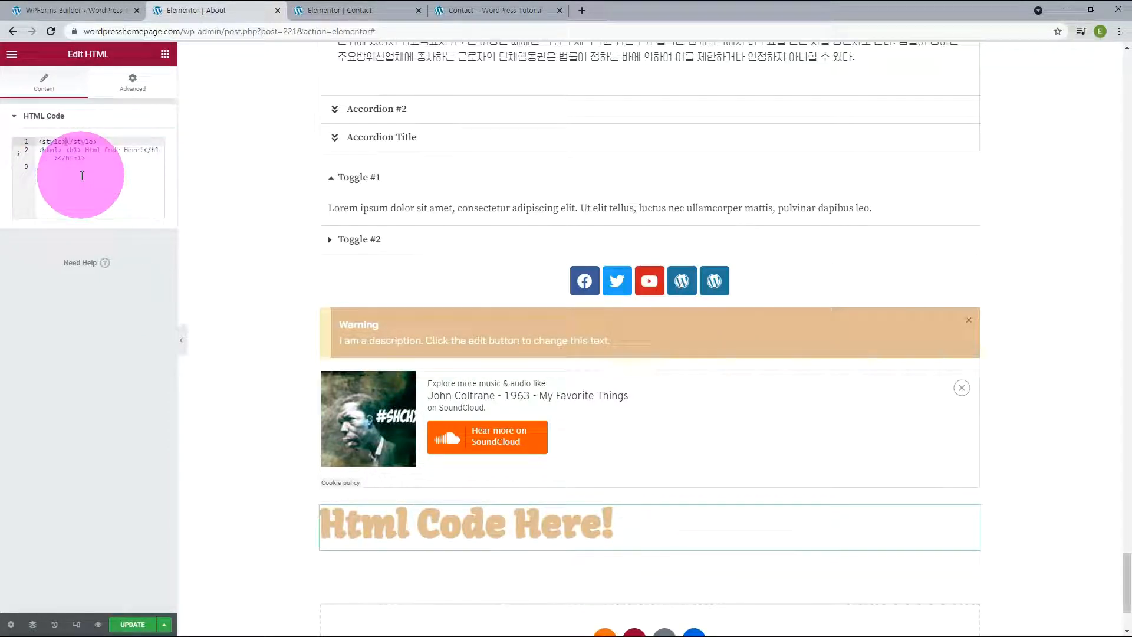
text( h1{color:red; !important;)
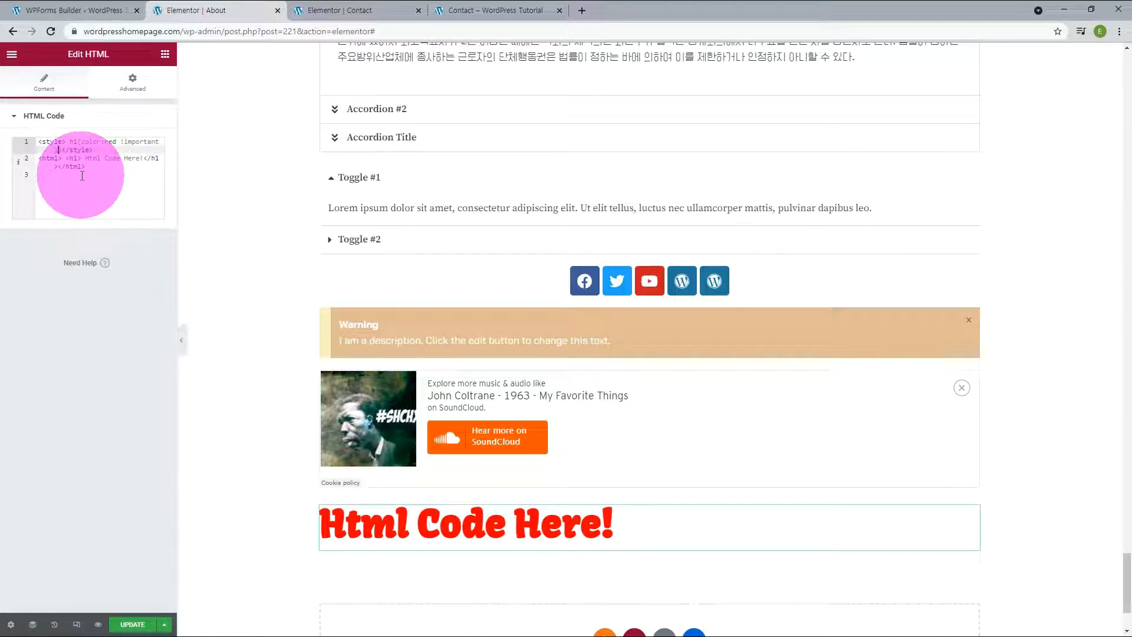
click(82, 171)
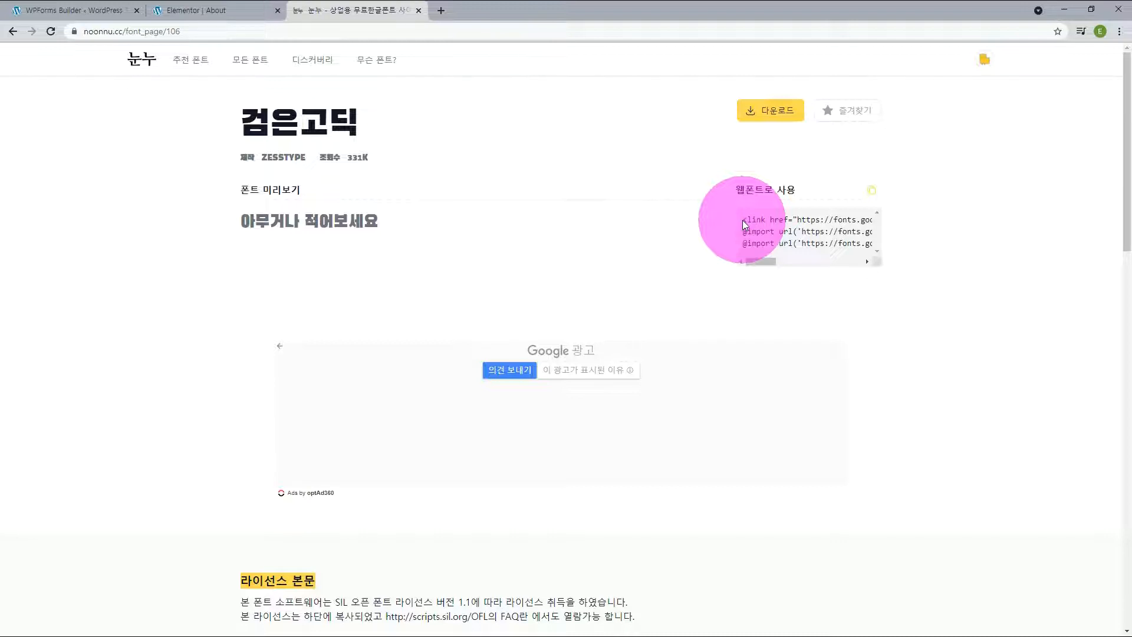
Step: Copy the stylesheet link tag from the 검은고딕 font page's web font code
drag(742, 220, 908, 219)
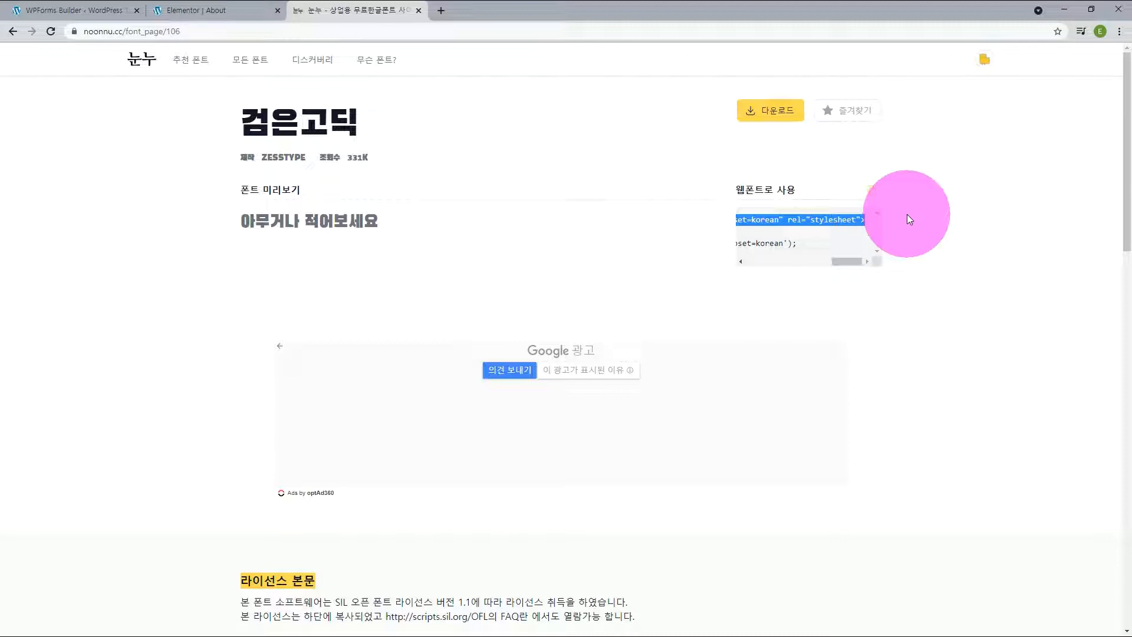
right_click(849, 222)
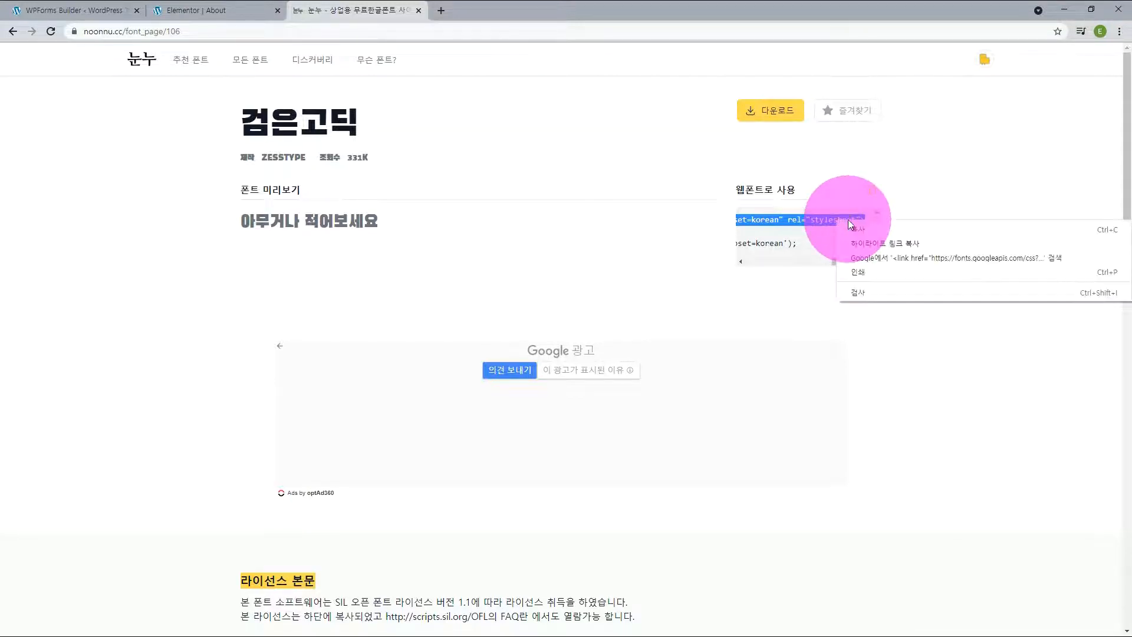
click(854, 229)
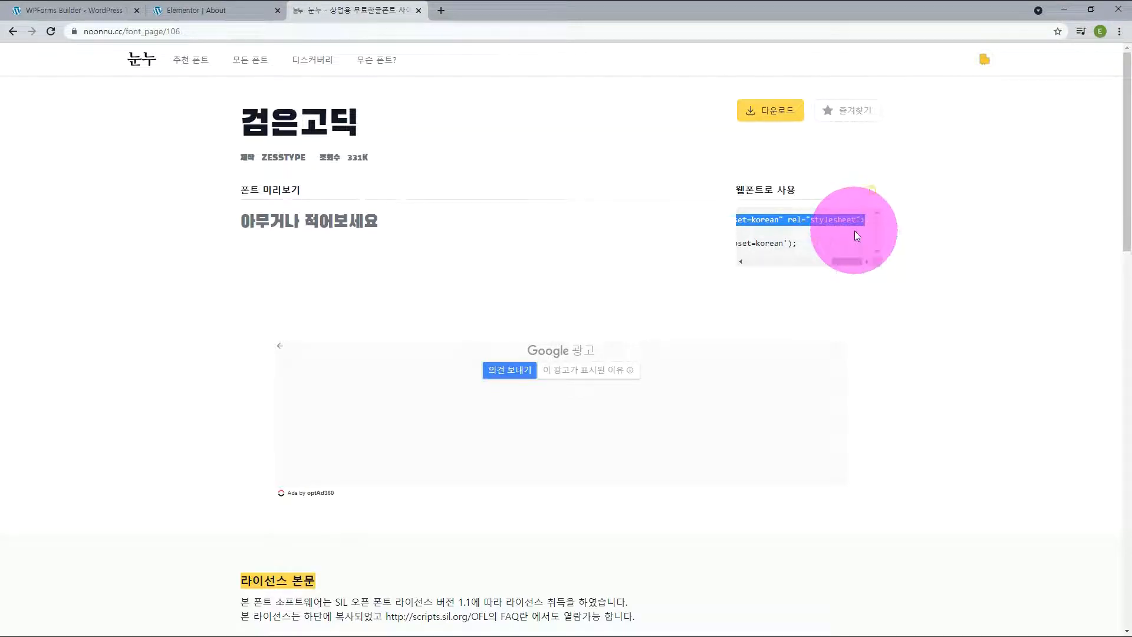
Step: Return to the About page, add a single-column section below the "Html Code Here!" heading and place an HTML widget in it
click(186, 10)
scroll(629, 525, down, 2)
click(630, 525)
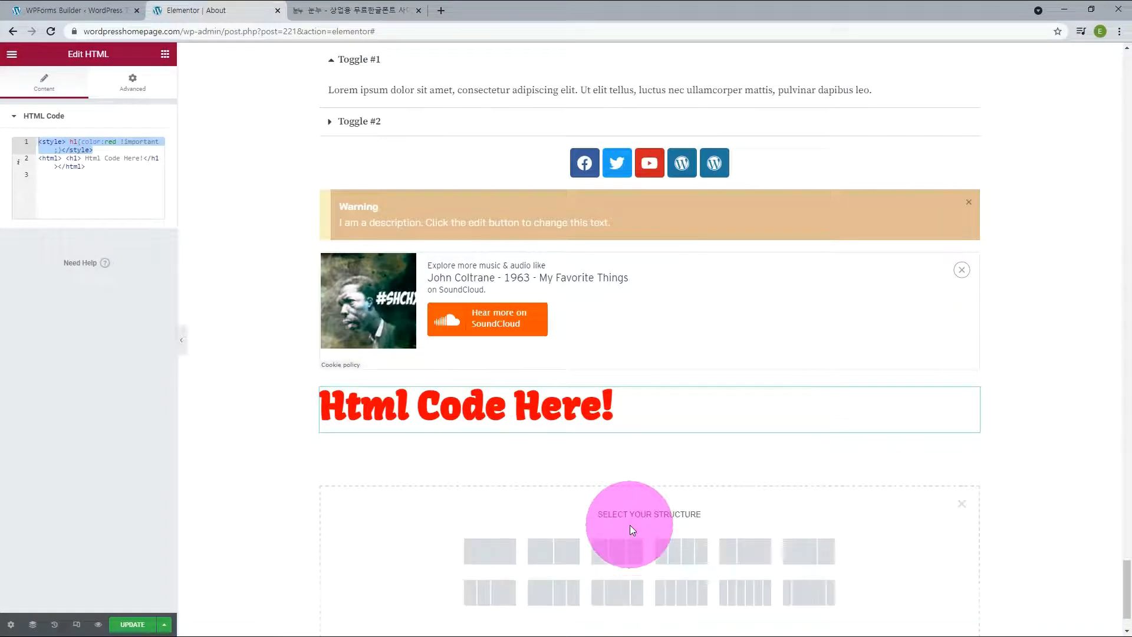
click(511, 550)
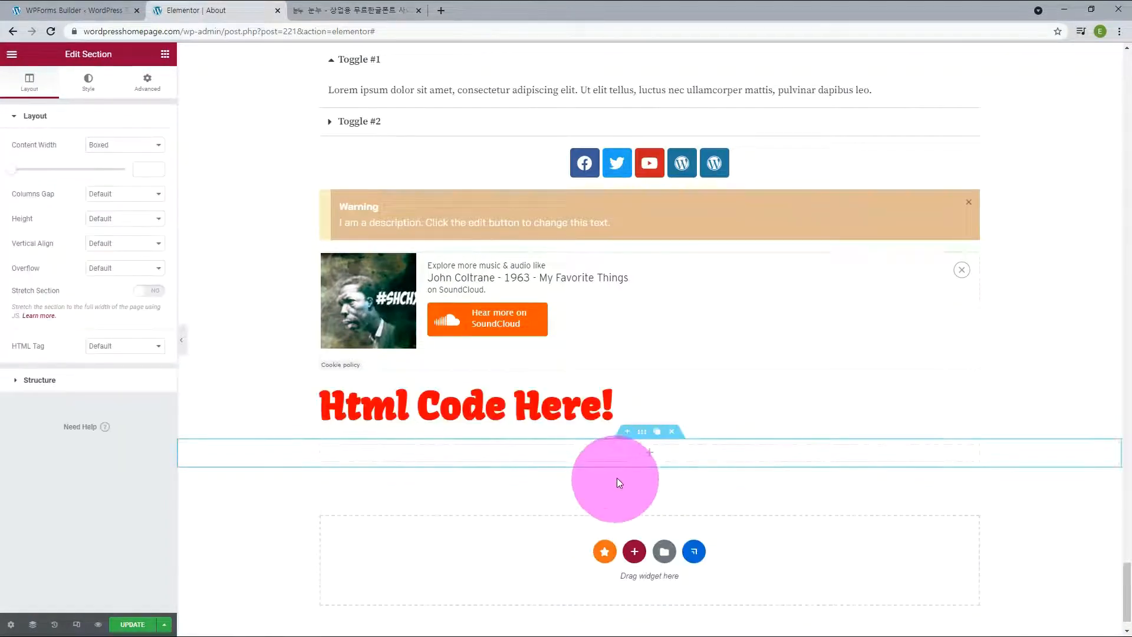
click(649, 453)
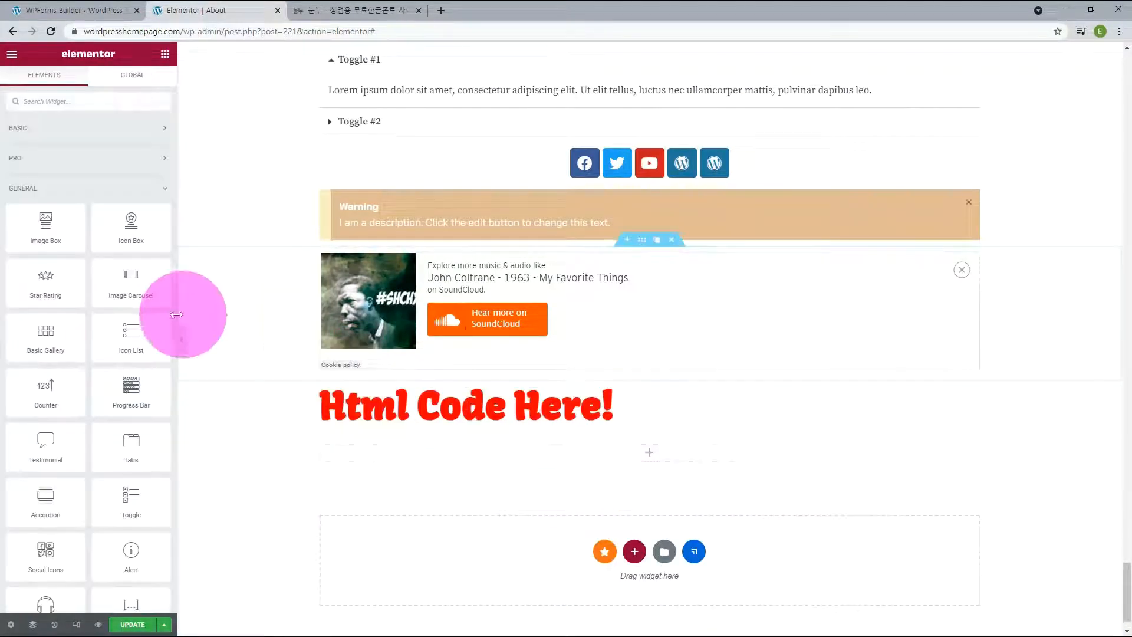
scroll(94, 373, down, 3)
drag(52, 474, 511, 452)
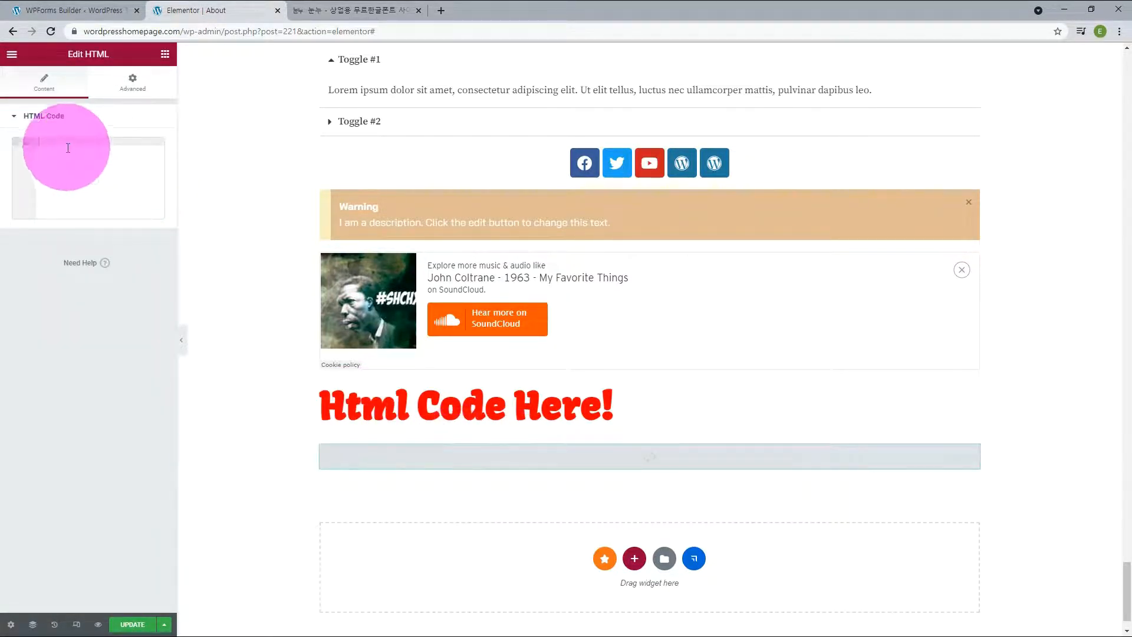
Step: Paste the Black Han Sans stylesheet link into the new HTML widget and add a div below it filled with the Korean font license text
key(ctrl+v)
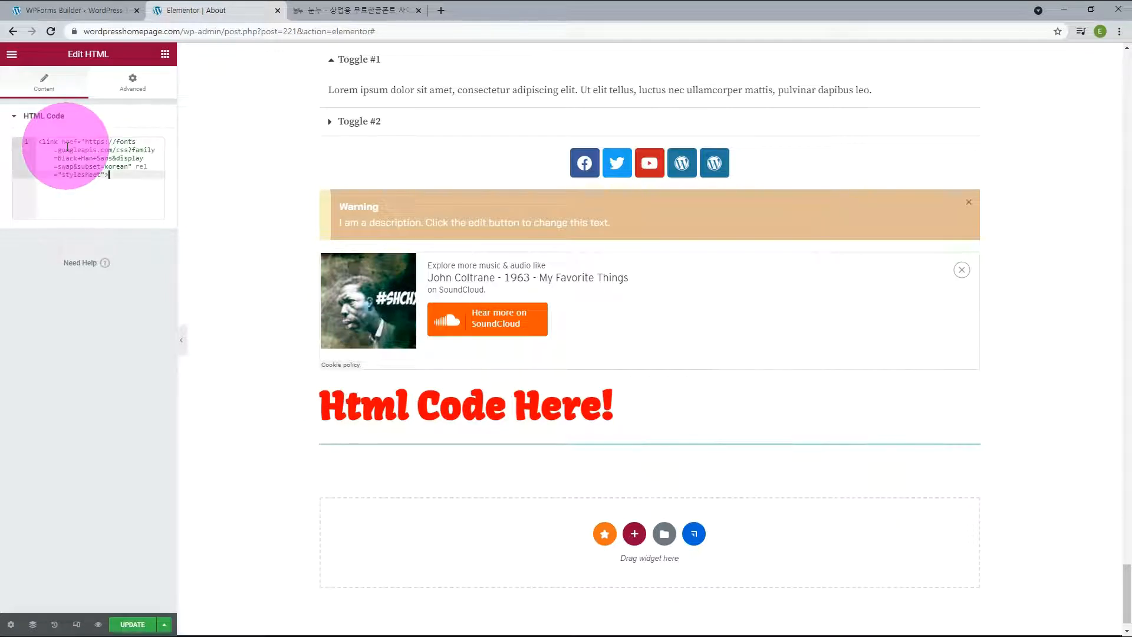
text(div></div>)
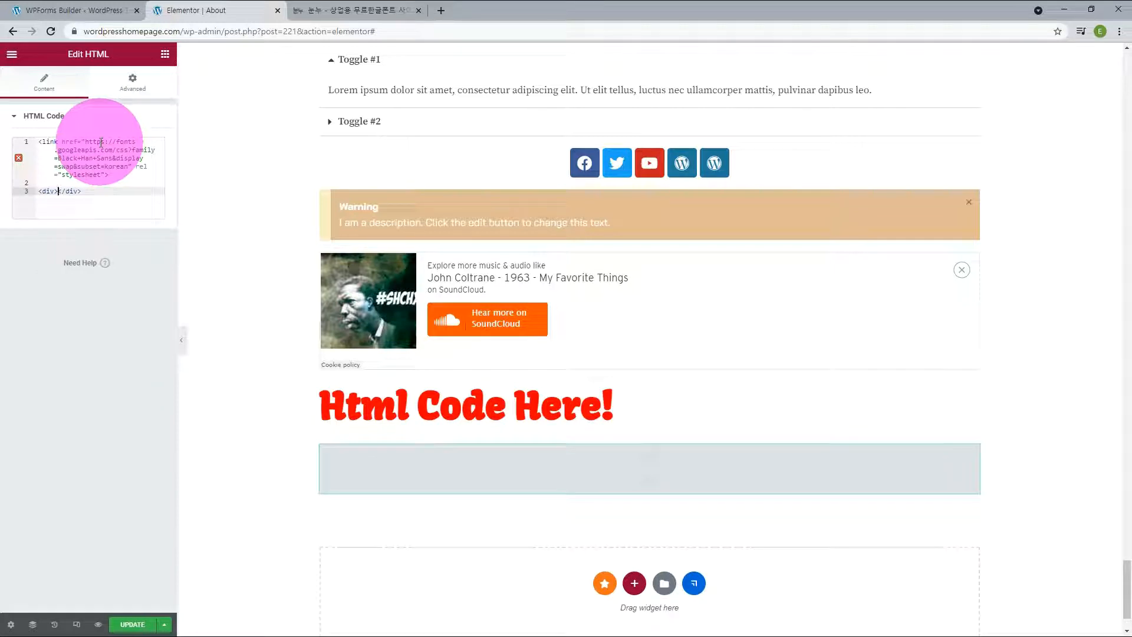
key(ctrl+v)
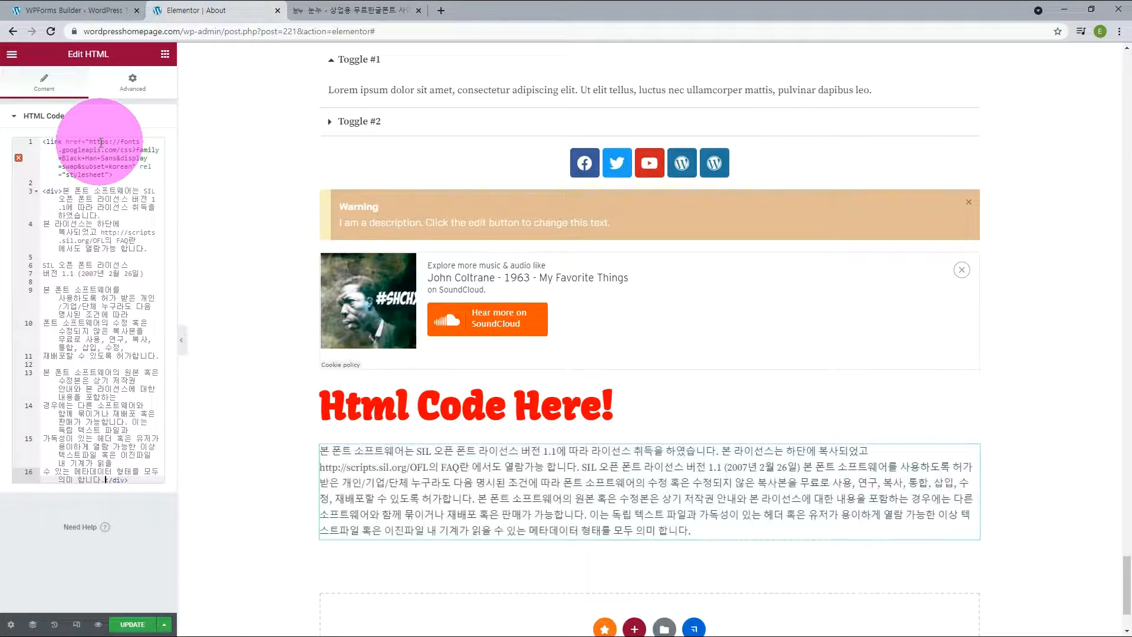
Step: Add the class attribute "blackhans" to the div that wraps the Korean license text
click(59, 191)
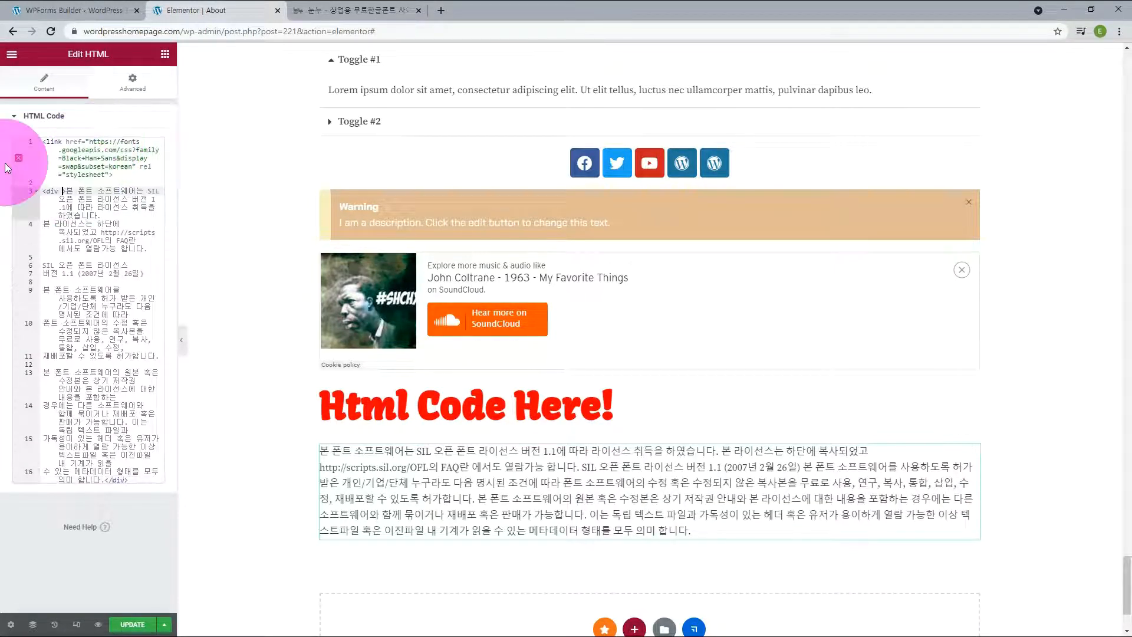
text(class)
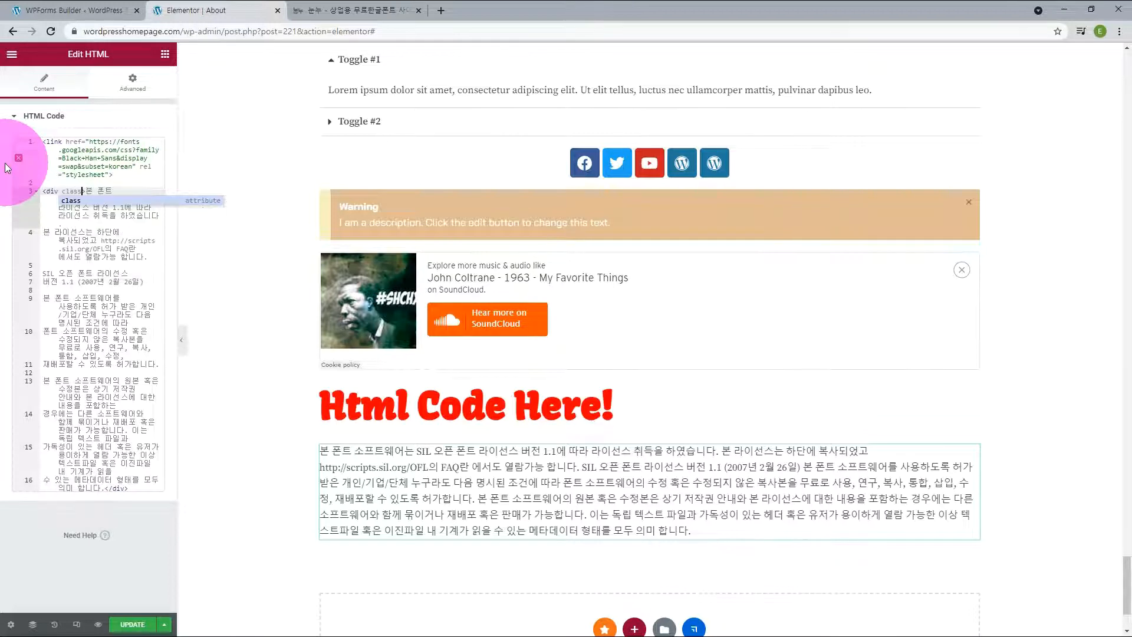
key(Return)
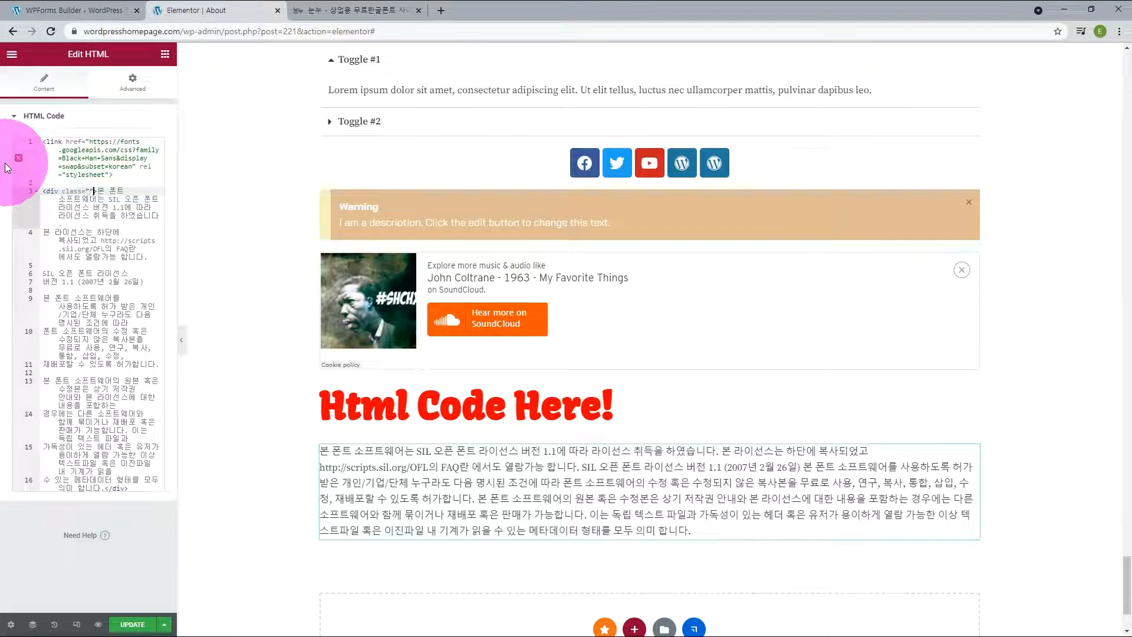
text(black)
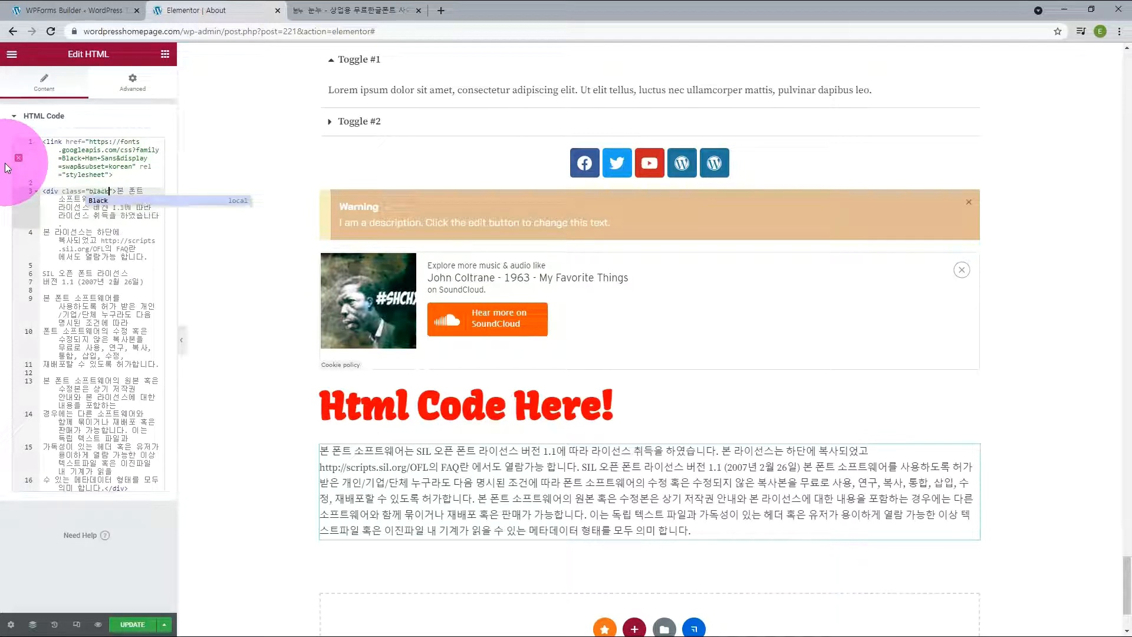
text(hans)
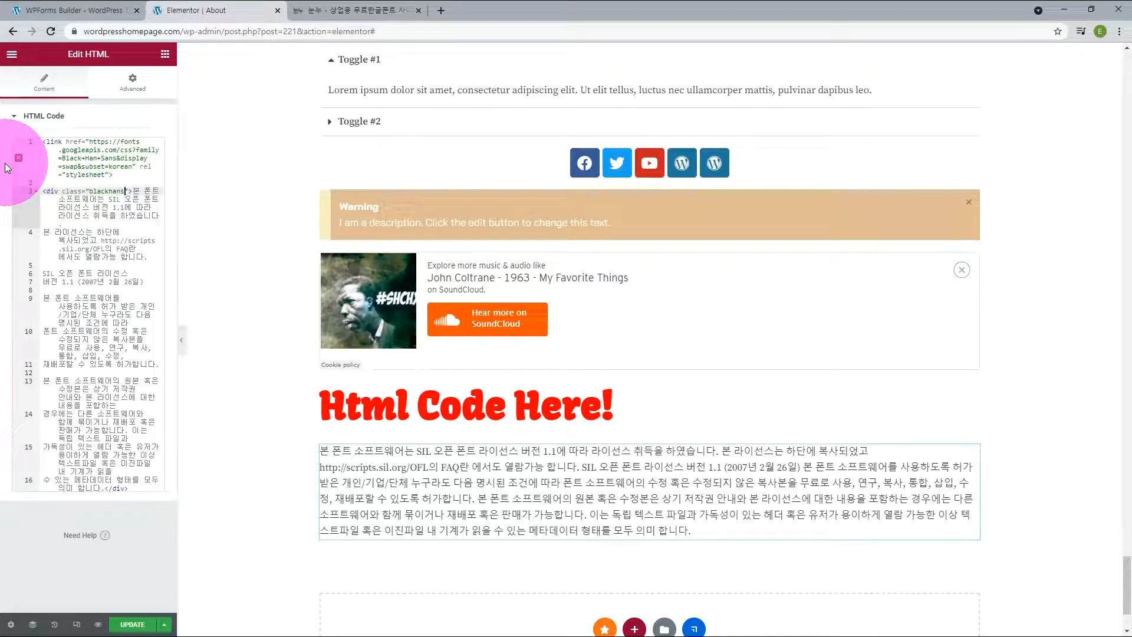
Step: Insert a style rule above the div: <style>.blackhans{ font-family: 'Black Han Sans', sans-serif;}</style>
key(Up)
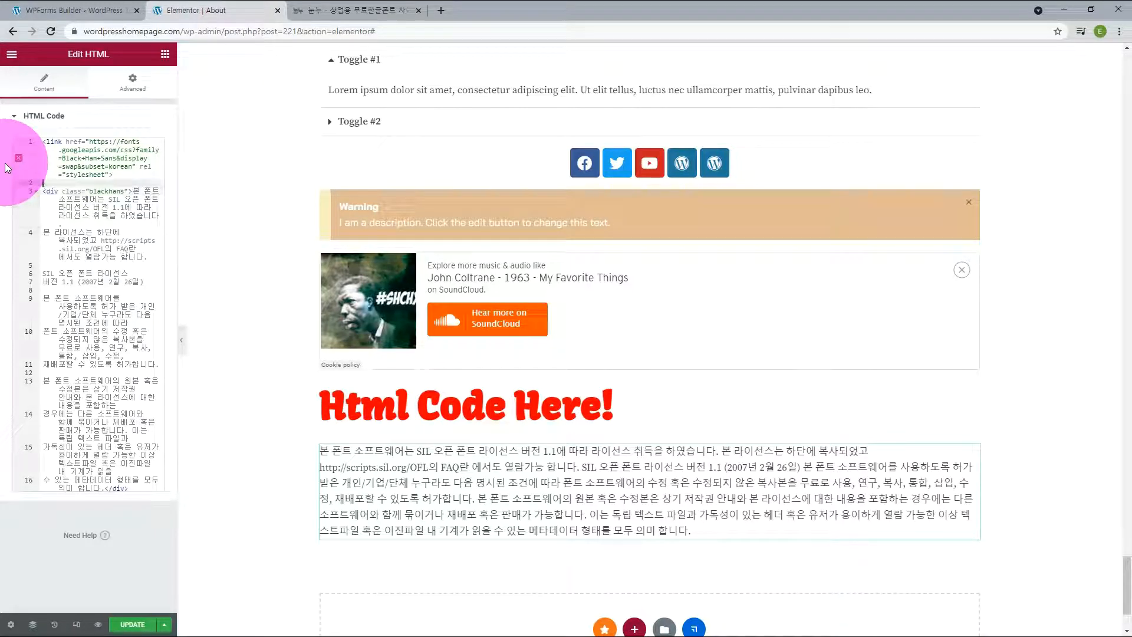
text(<style>.b)
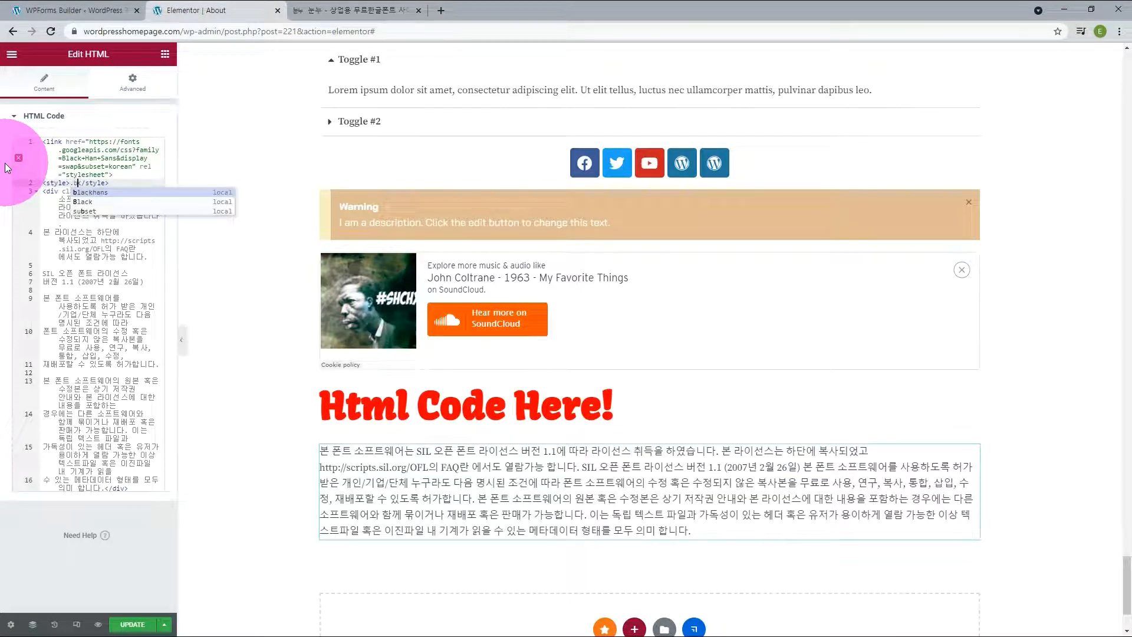
text(lackha)
key(Return)
text({ font-family: 'Black Han Sans', sans-serif;)
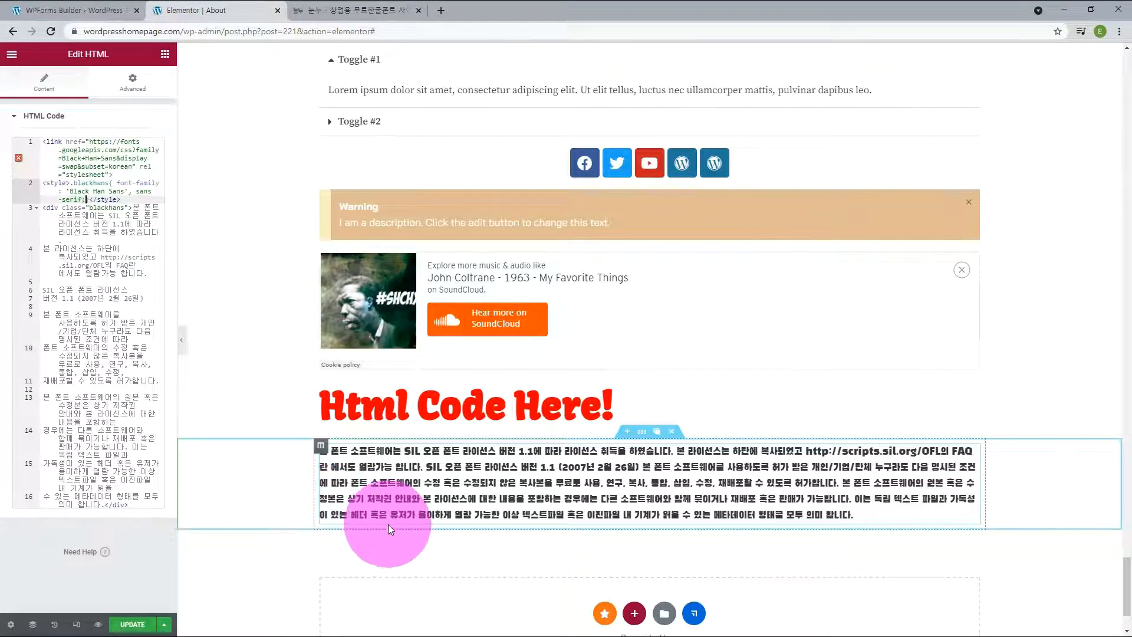
Step: Remove the Black Han Sans link tag and change the .blackhans font family to 'BinggraeSamanco-Bold', copied from the 빙그레 싸만코체 Bold font page
drag(112, 175, 35, 147)
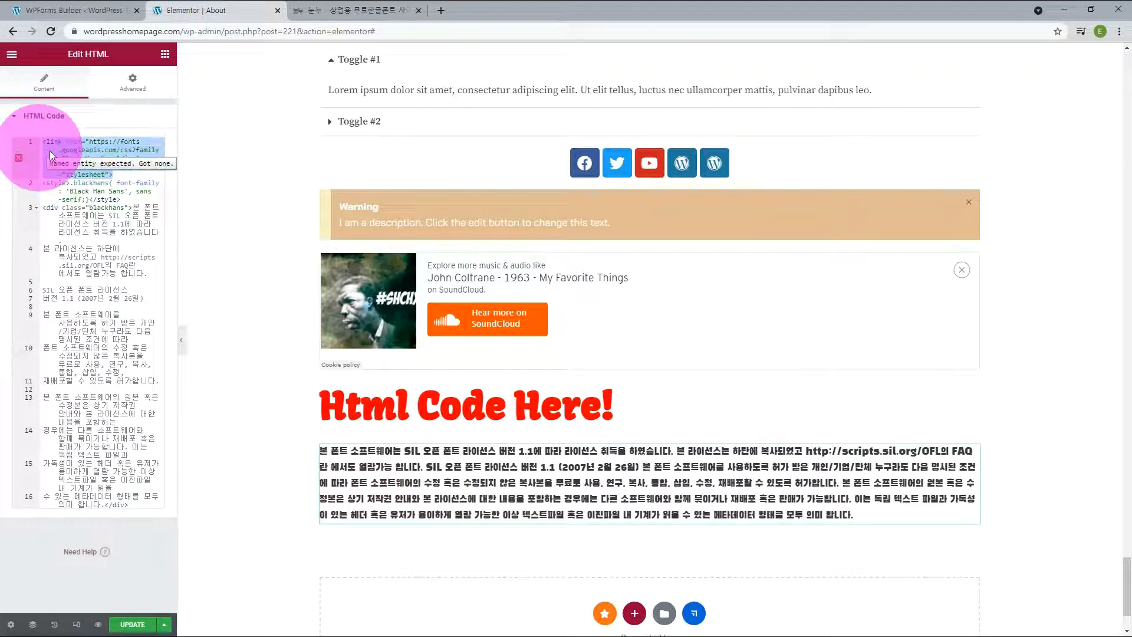
key(Delete)
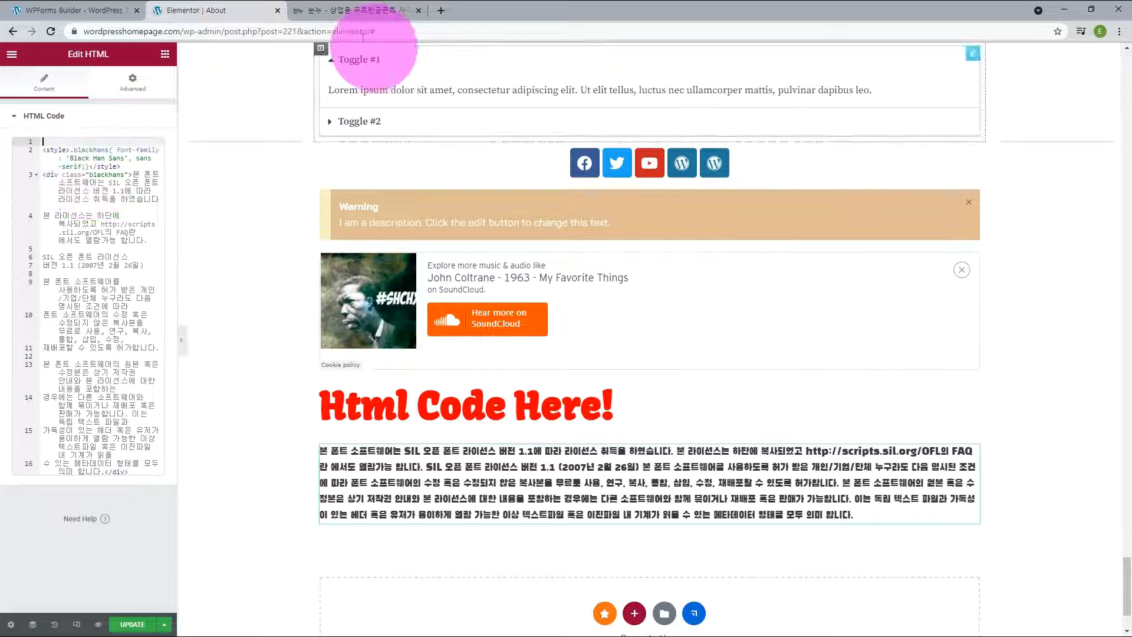
click(346, 13)
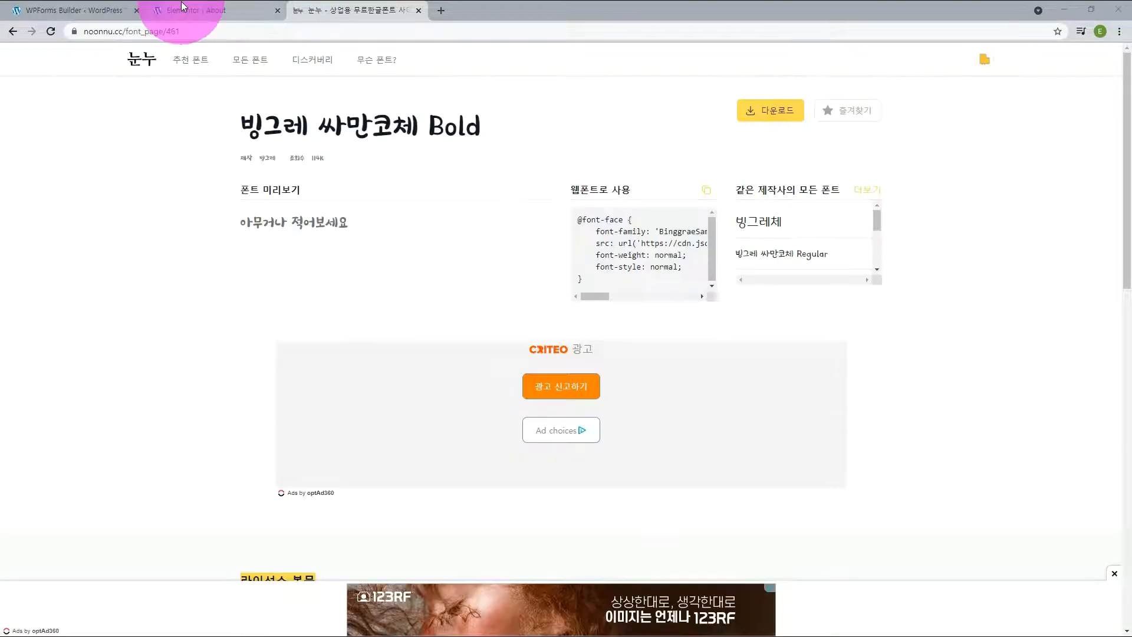
drag(597, 297, 608, 295)
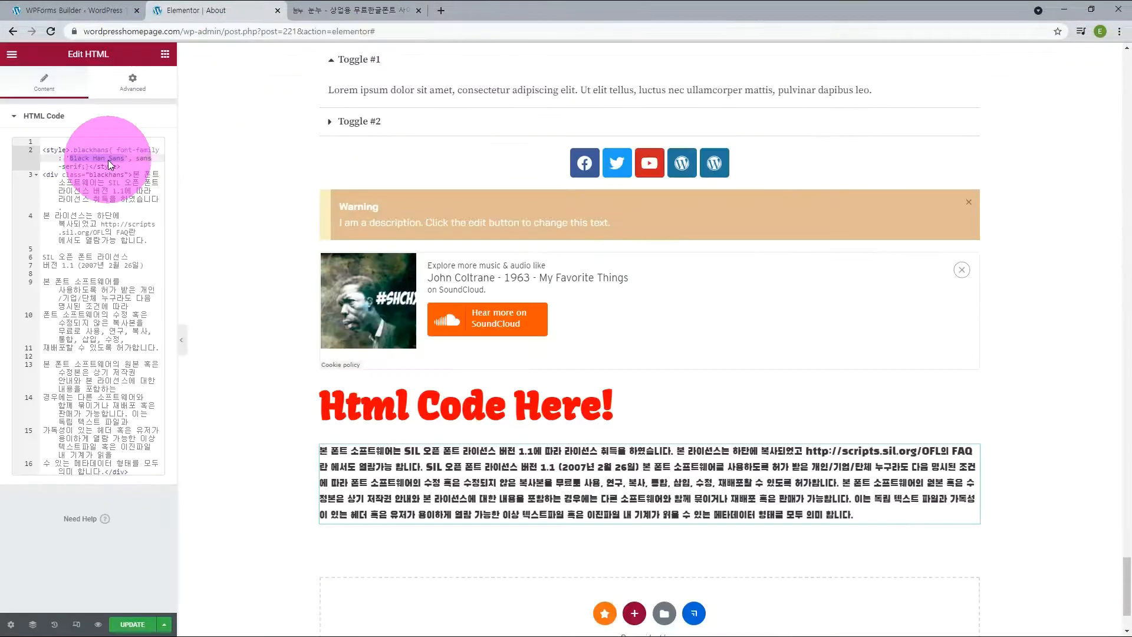
text(BinggraeSamanco-Bold)
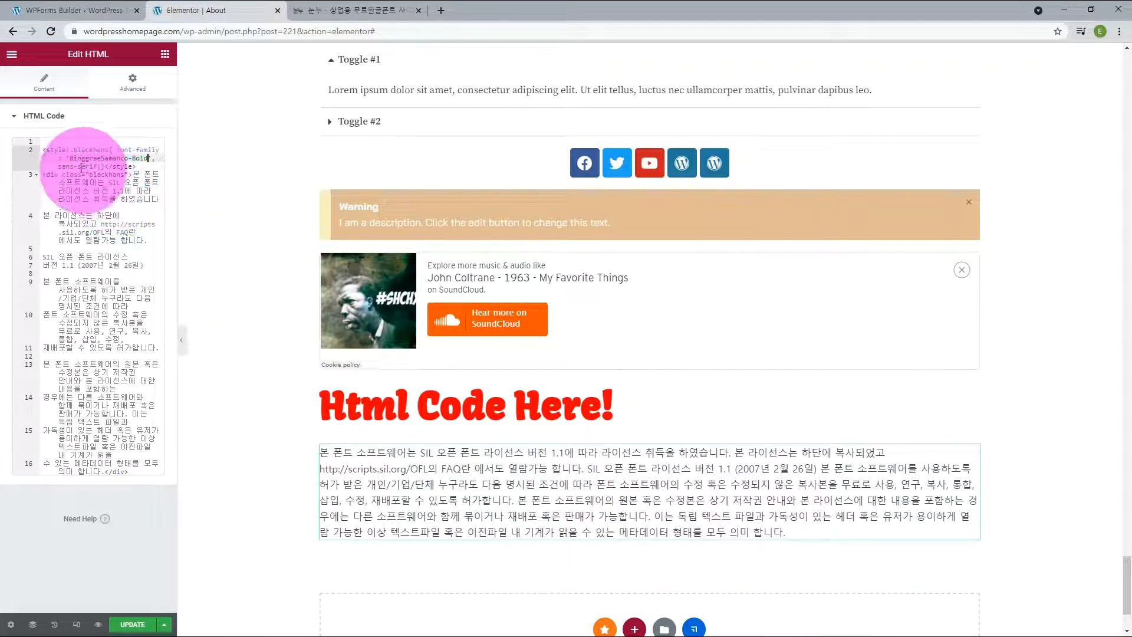
click(317, 10)
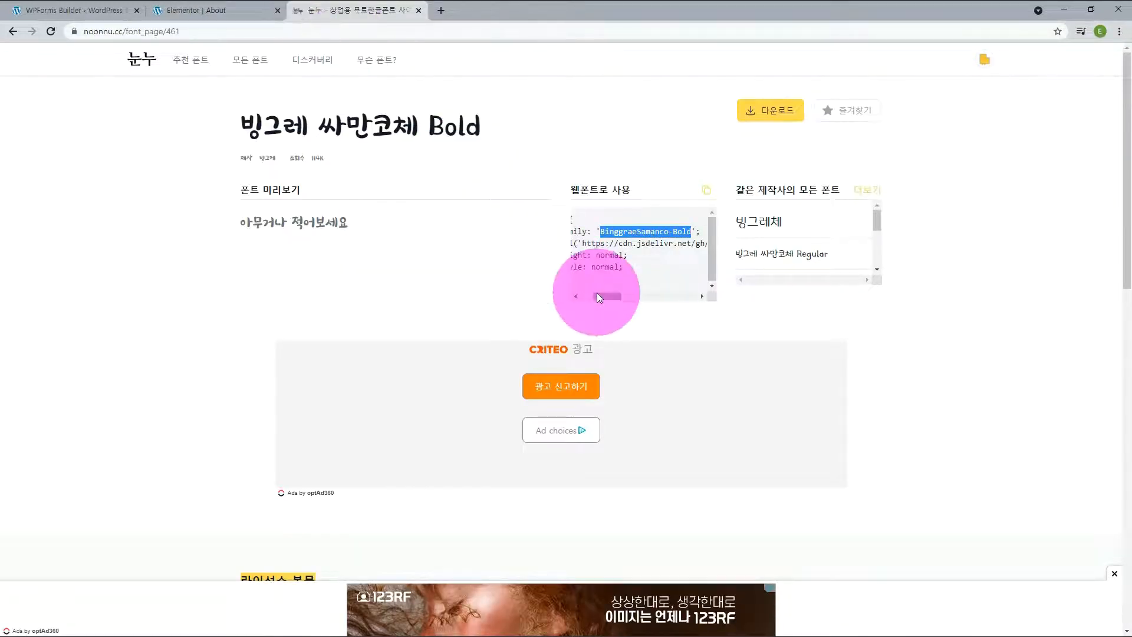
drag(597, 294, 578, 223)
right_click(586, 222)
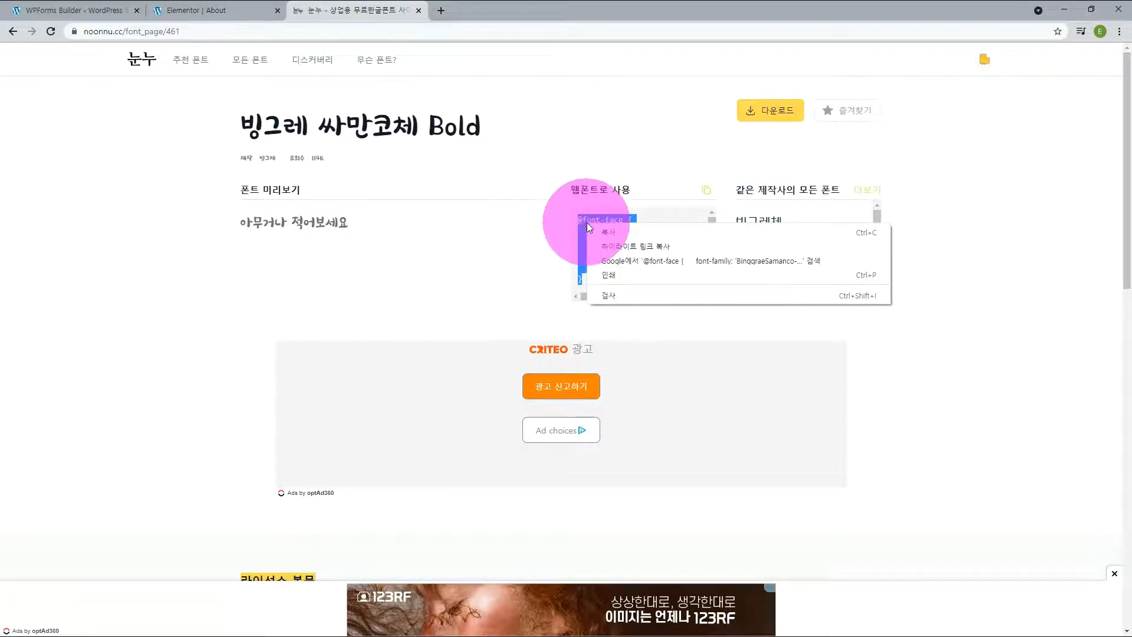
click(604, 228)
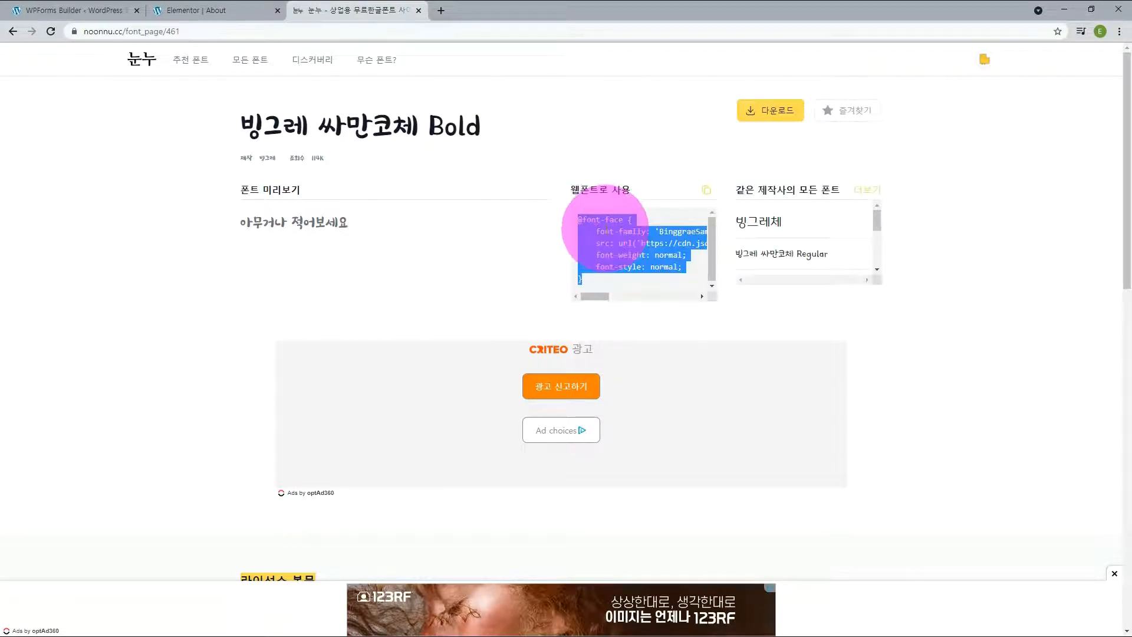
click(208, 12)
click(69, 151)
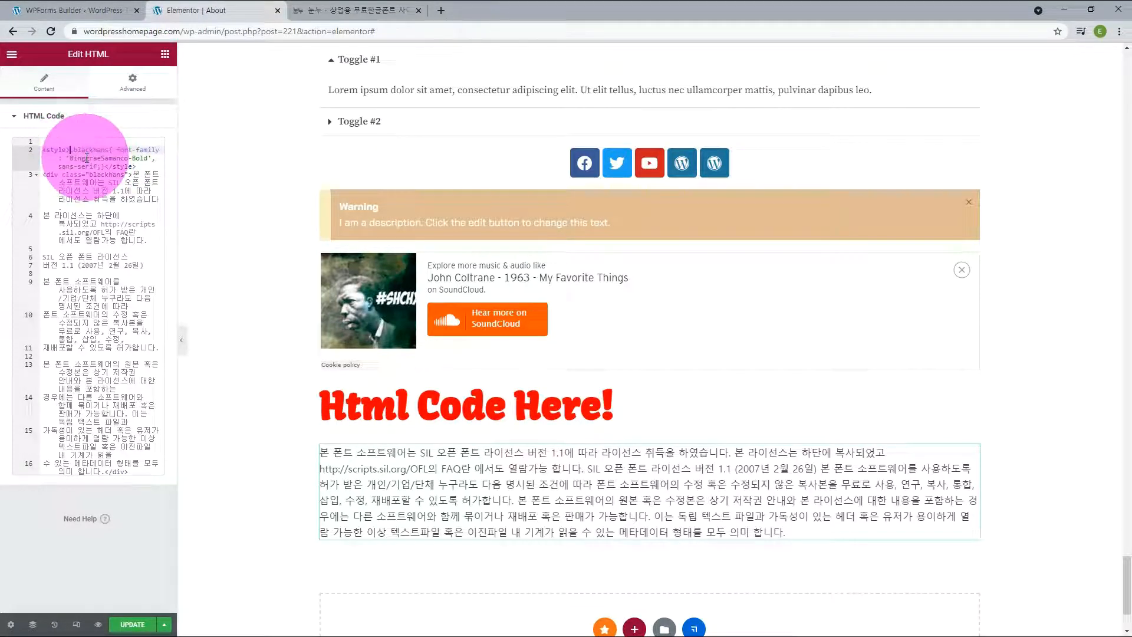
key(ctrl+v)
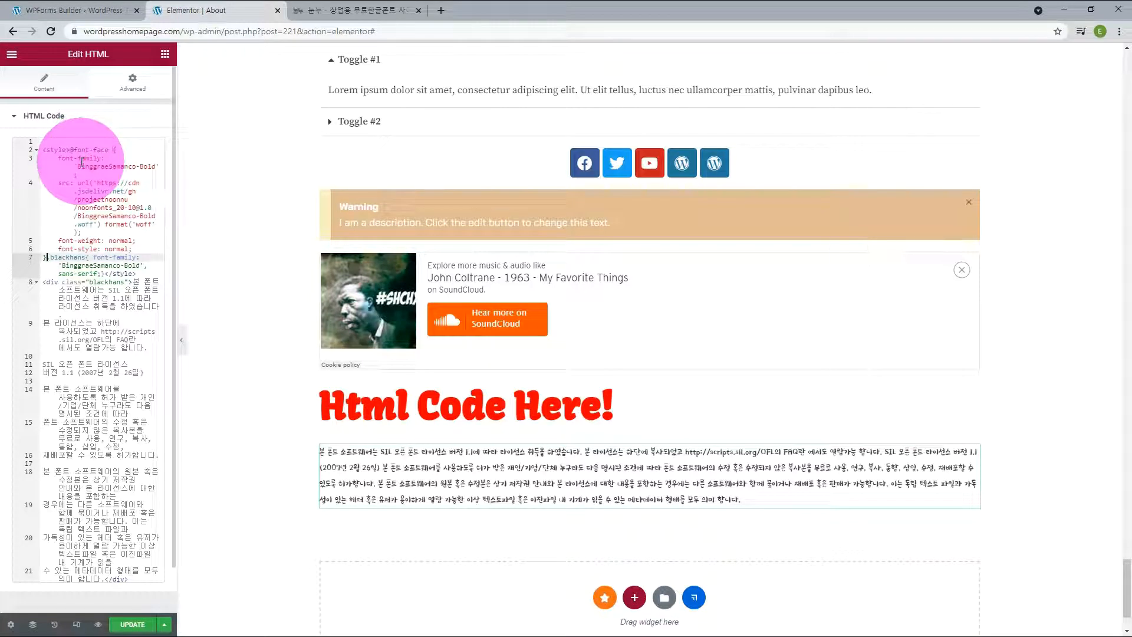
Step: Add font-size:32px; to the .blackhans rule
text(fo)
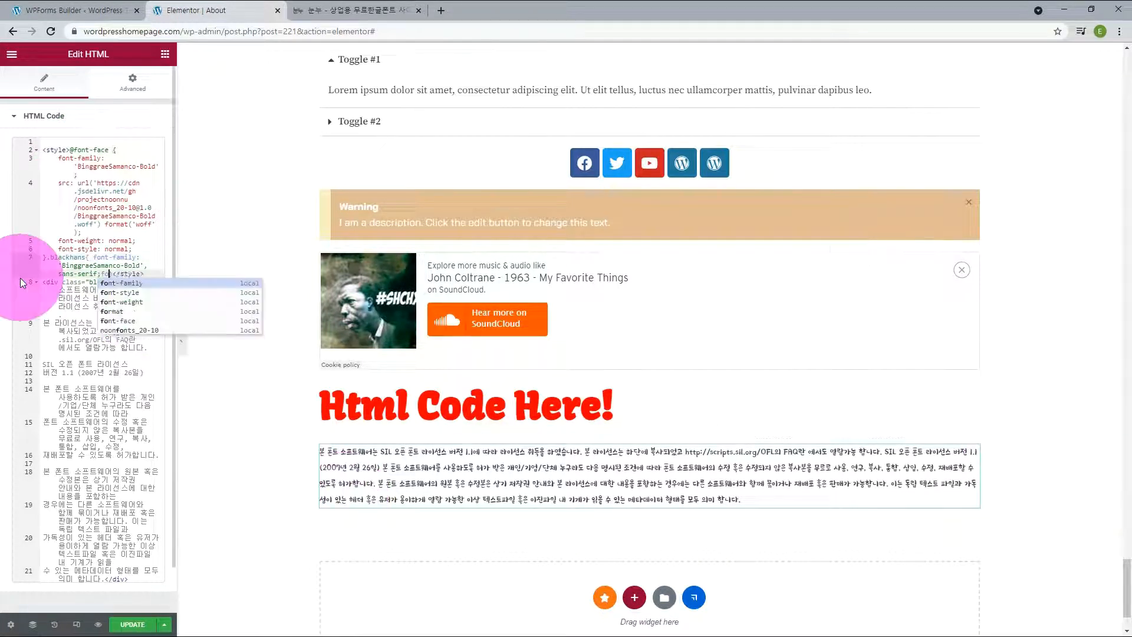
text(nt-size:32px})
key(Left)
text(;)
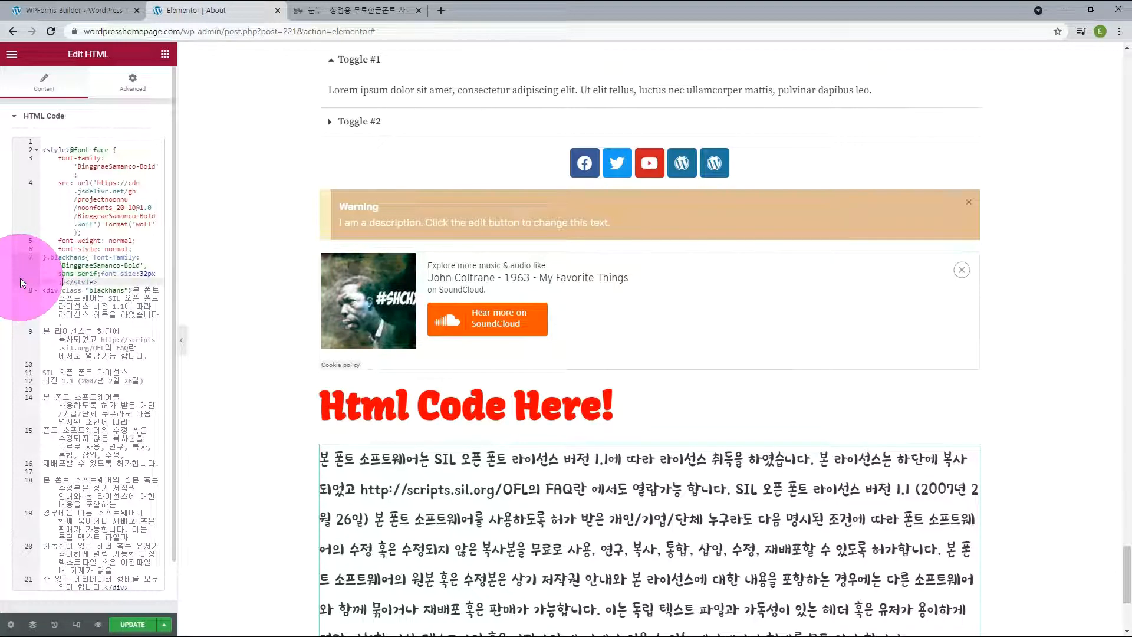
Step: Copy the blackhans class name from the HTML code and assign it as the CSS class of the Korea accordion widget
scroll(1024, 504, down, 1)
scroll(1024, 505, down, 2)
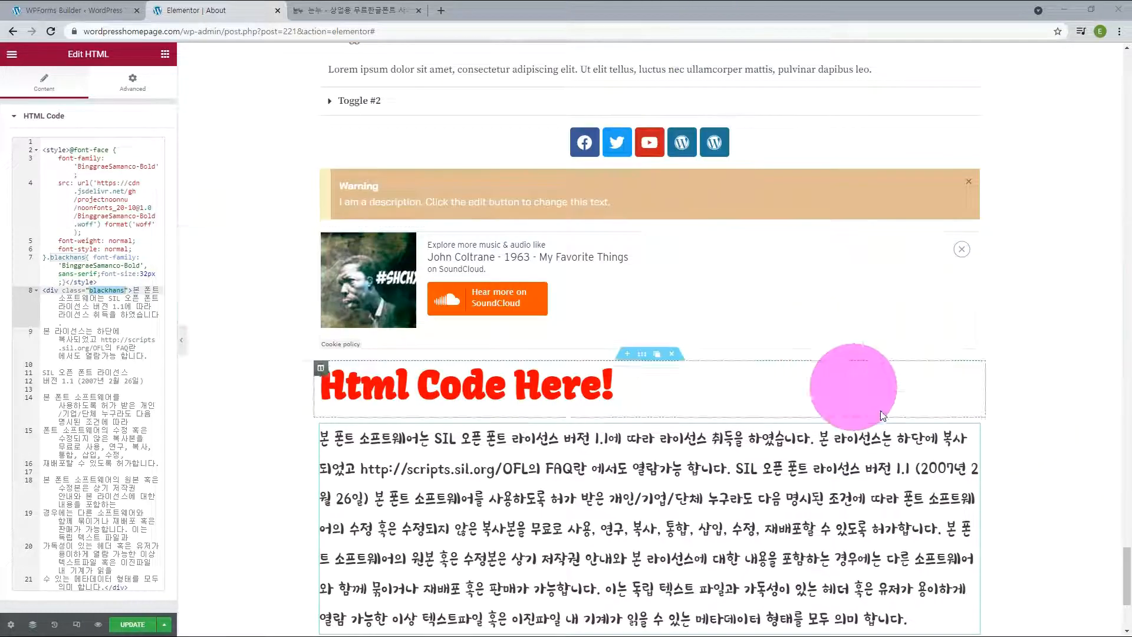
scroll(987, 417, up, 7)
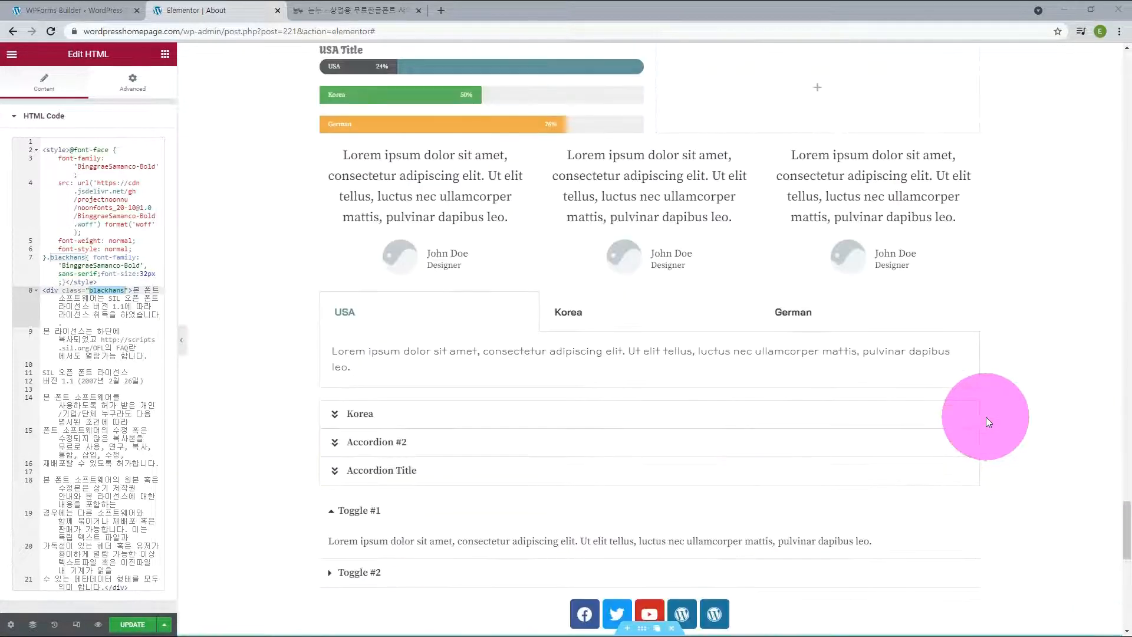
click(371, 418)
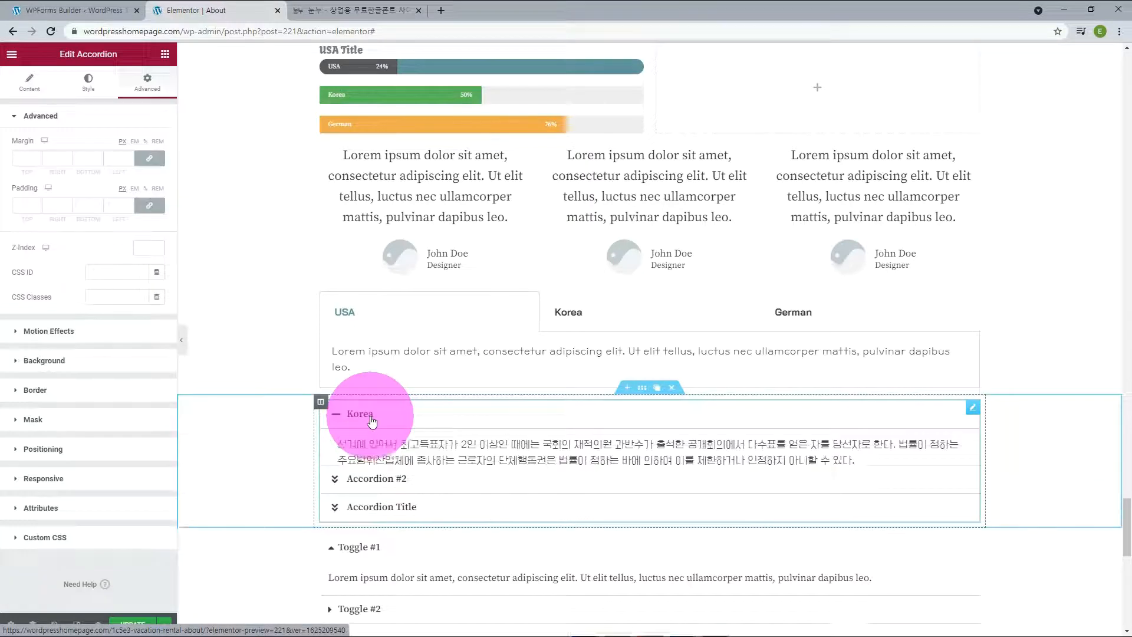
click(116, 297)
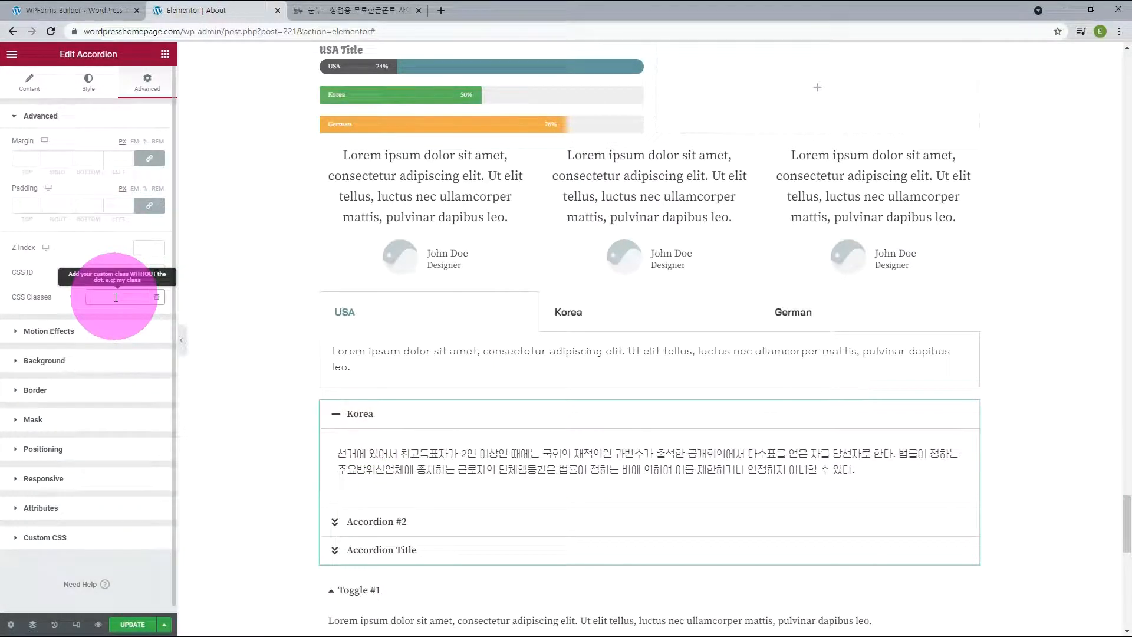
key(ctrl+v)
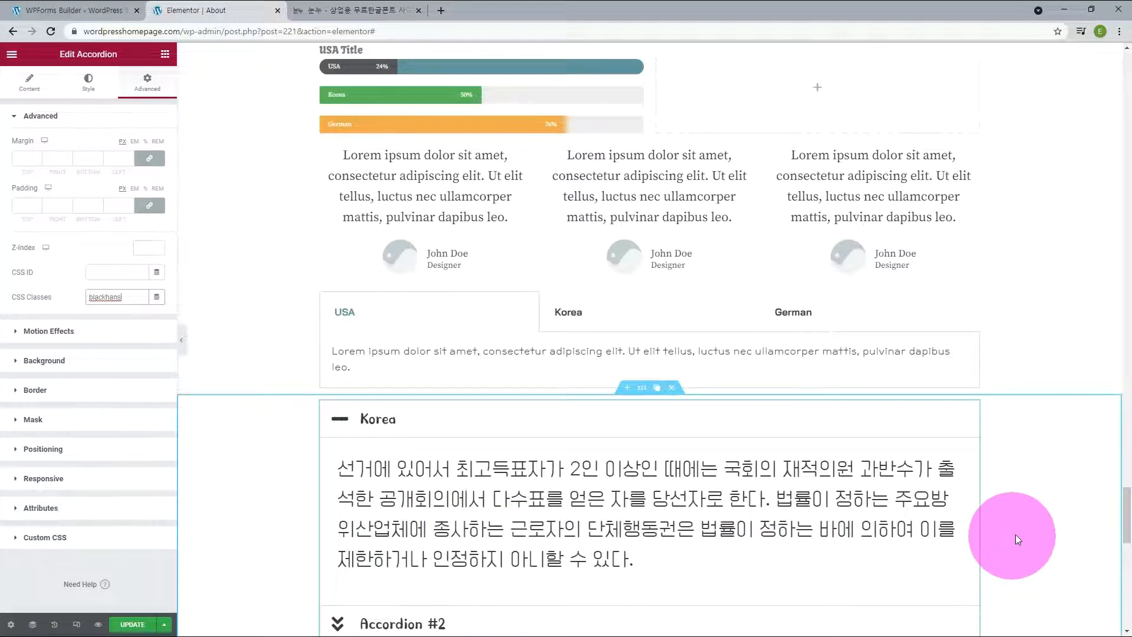
scroll(1023, 532, down, 1)
scroll(1021, 529, down, 1)
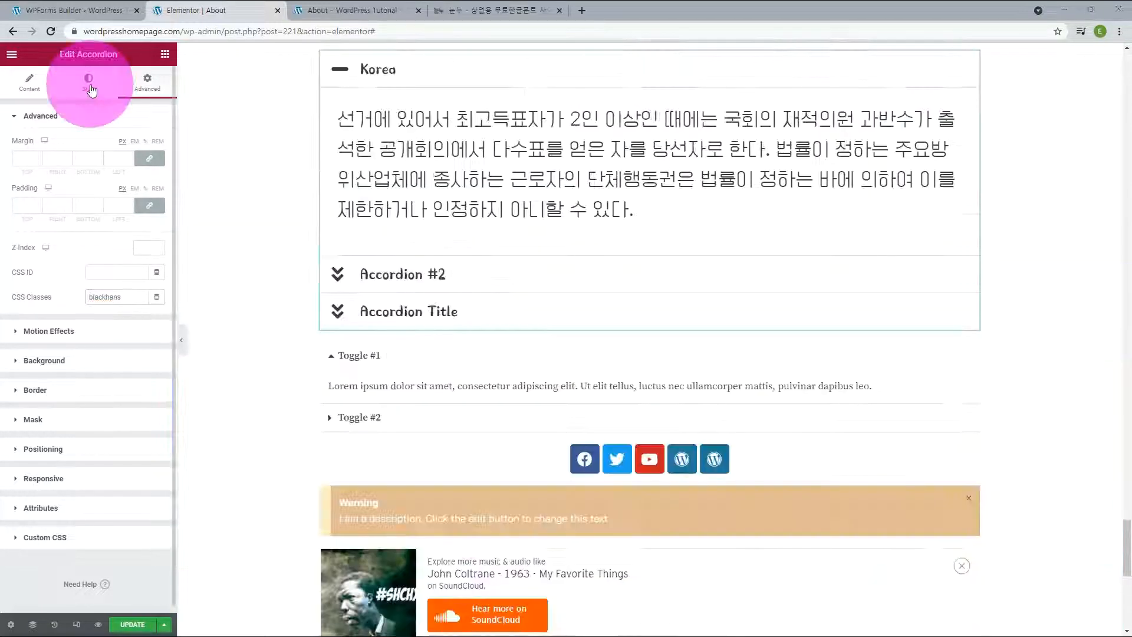
Step: Reset the accordion's content typography to its default
click(88, 82)
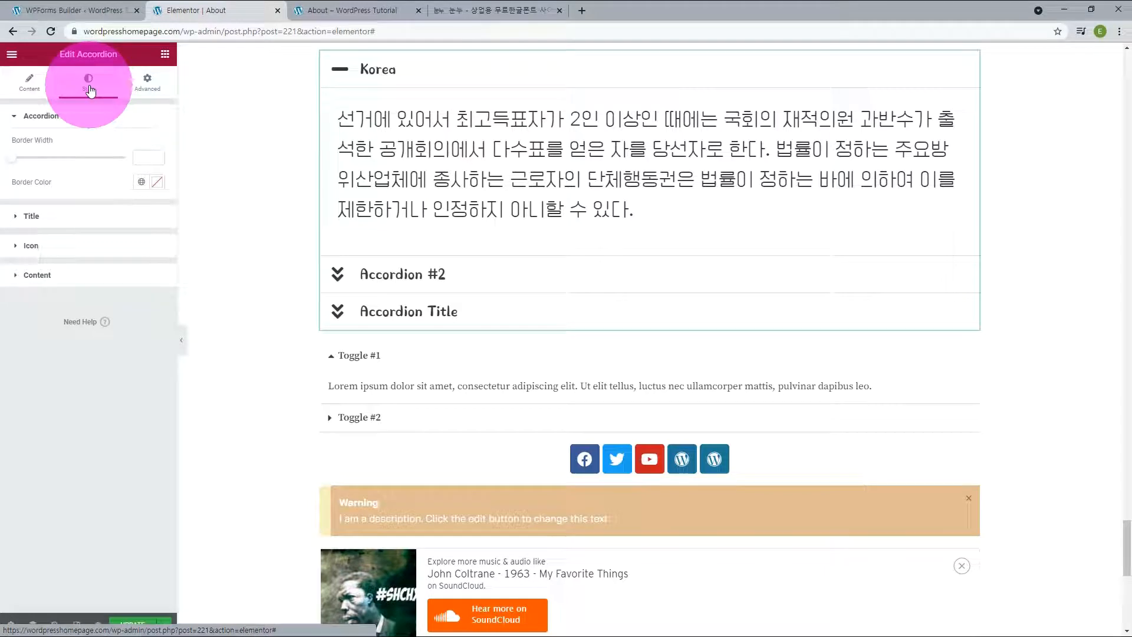
click(52, 275)
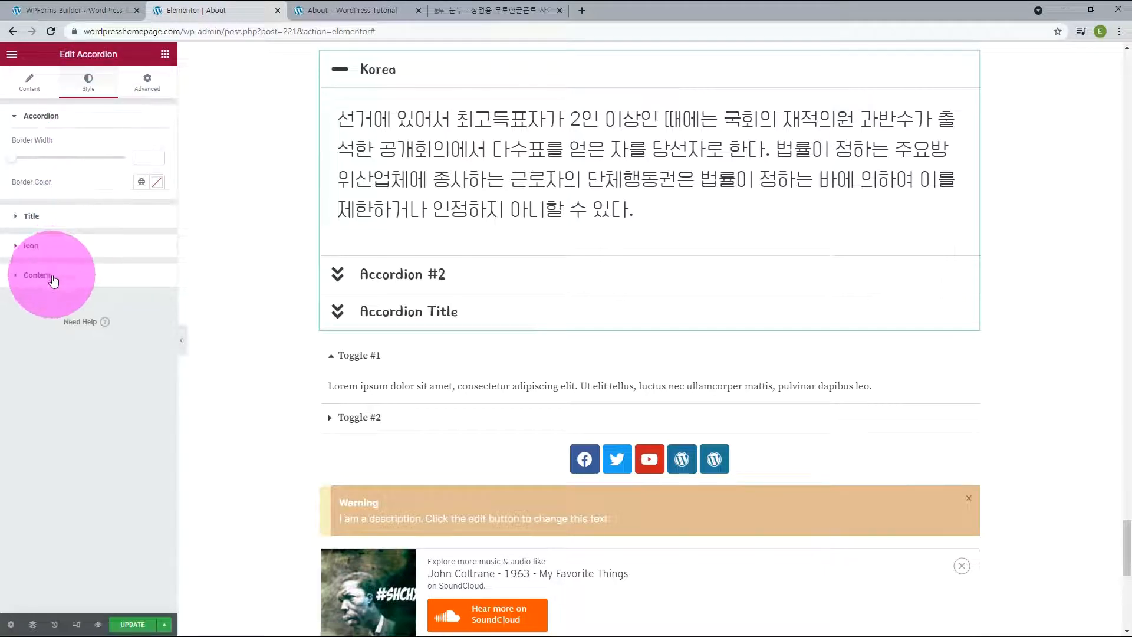
click(157, 283)
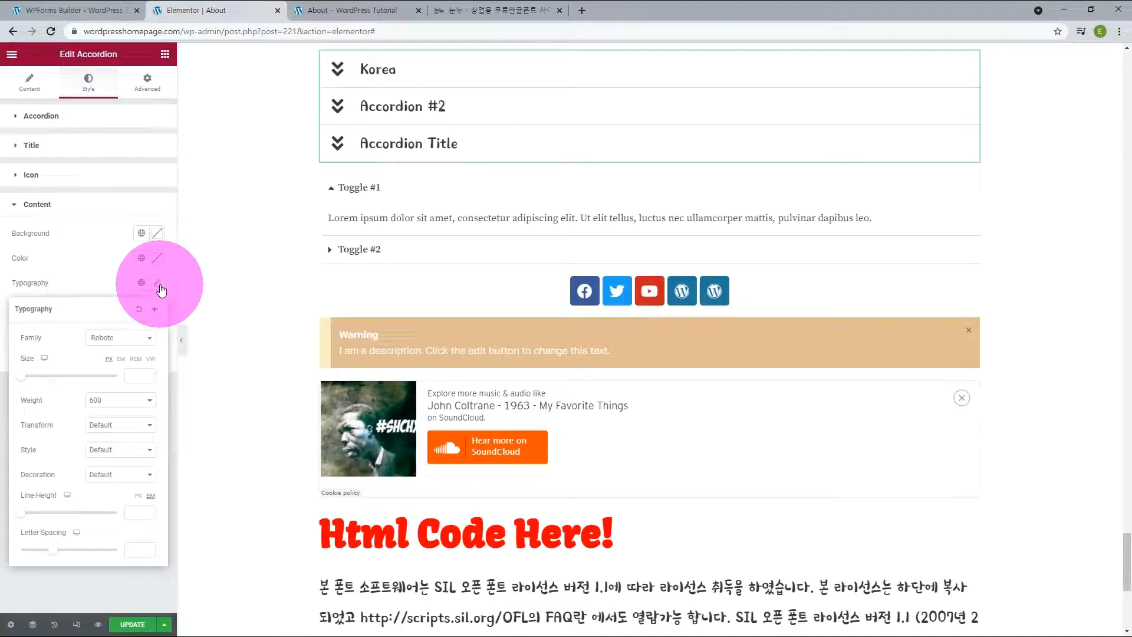
click(139, 311)
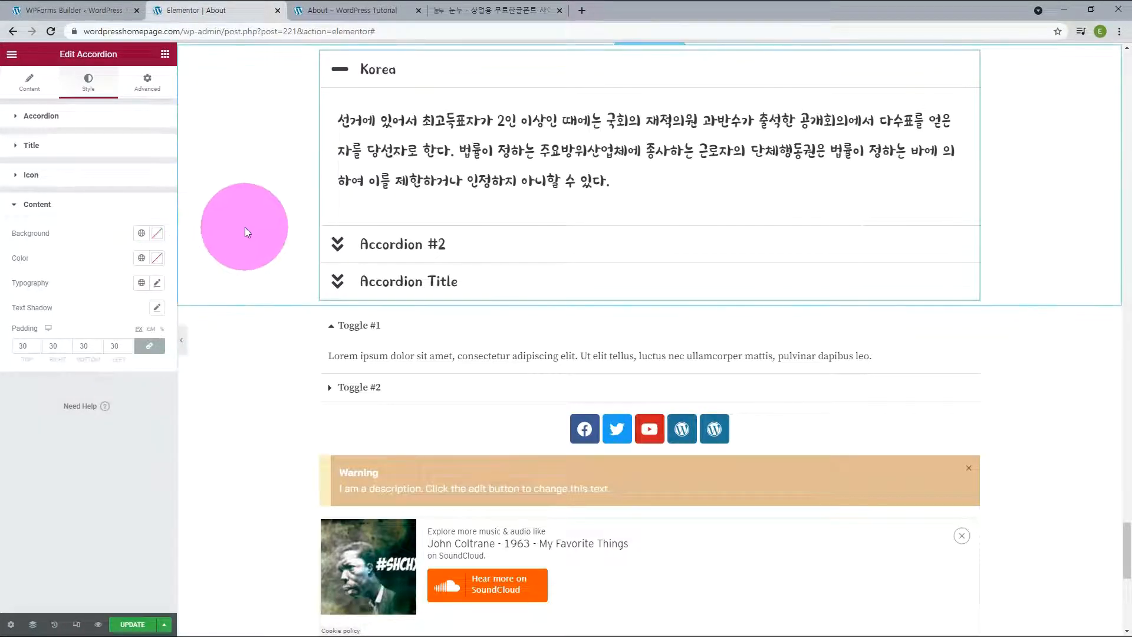
scroll(245, 229, up, 1)
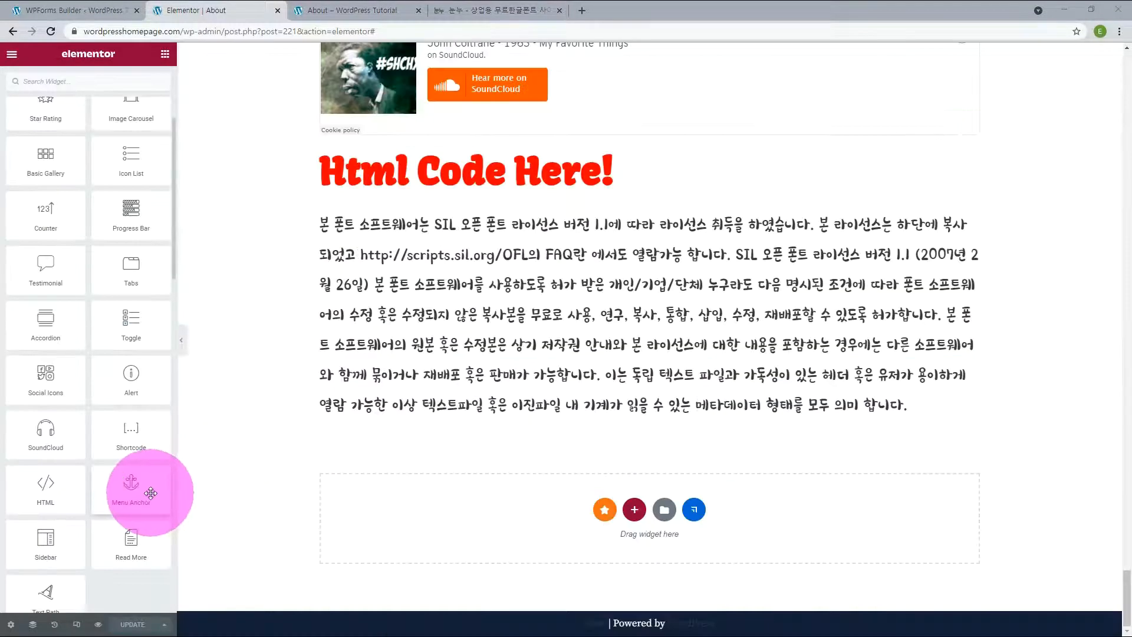
Step: Place a Menu Anchor widget above the "Html Code Here!" heading and set its ID to htmlcode
drag(144, 488, 471, 165)
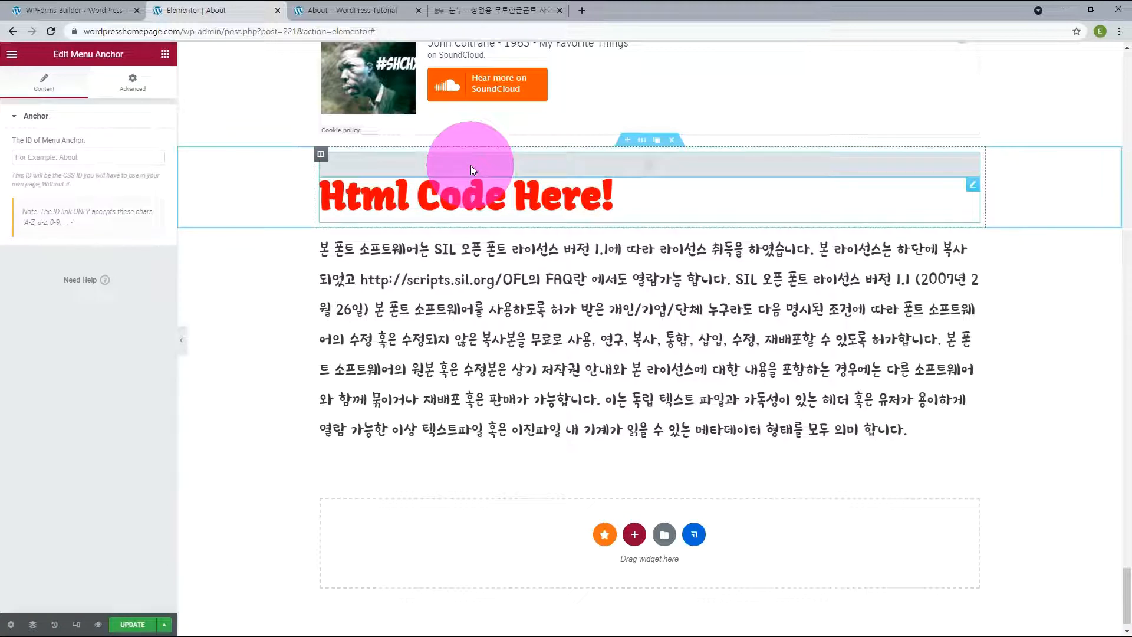
click(59, 157)
text(ht)
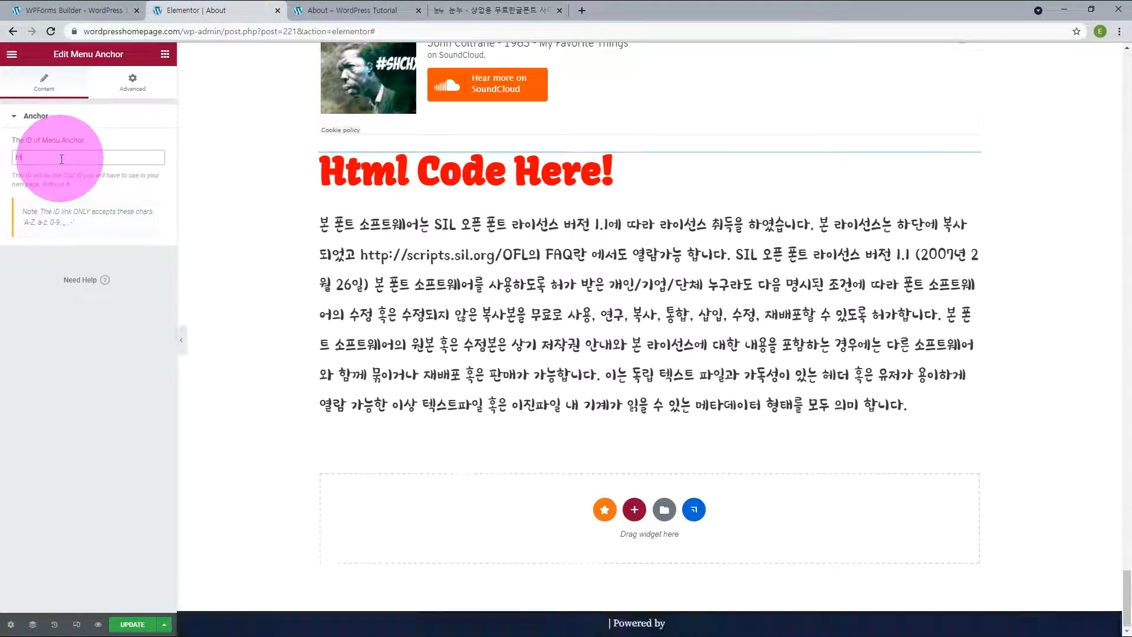
text(mlcode)
Step: Copy the htmlcode anchor ID, set the link of the Hera room's View Room button to #htmlcode, and test the jump
double_click(62, 157)
key(ctrl+c)
scroll(316, 355, down, 20)
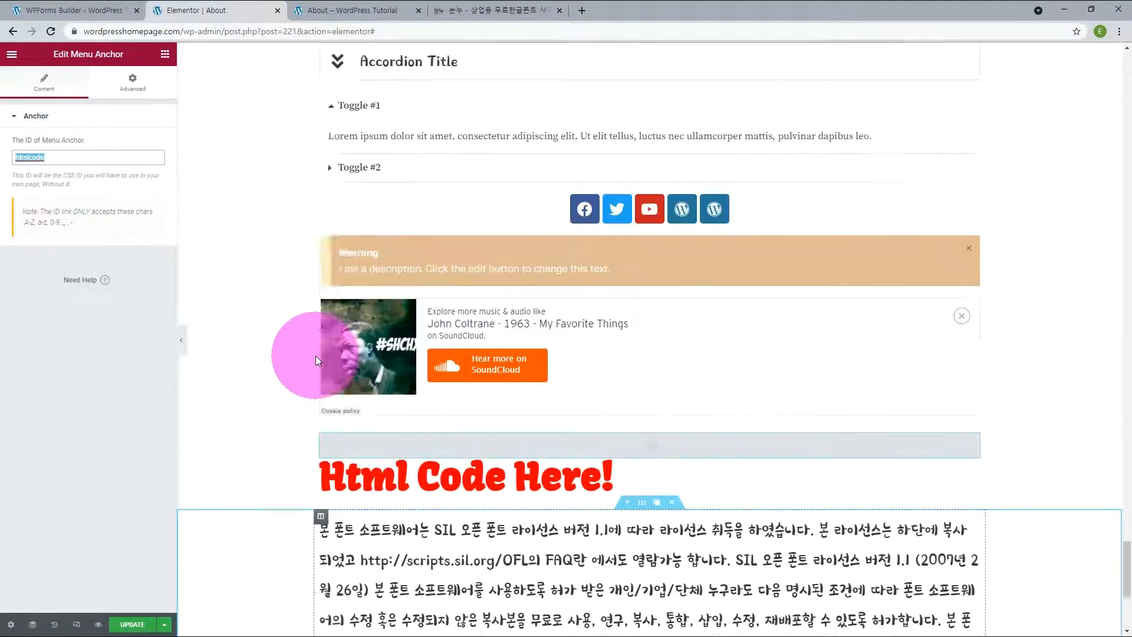
scroll(317, 359, up, 10)
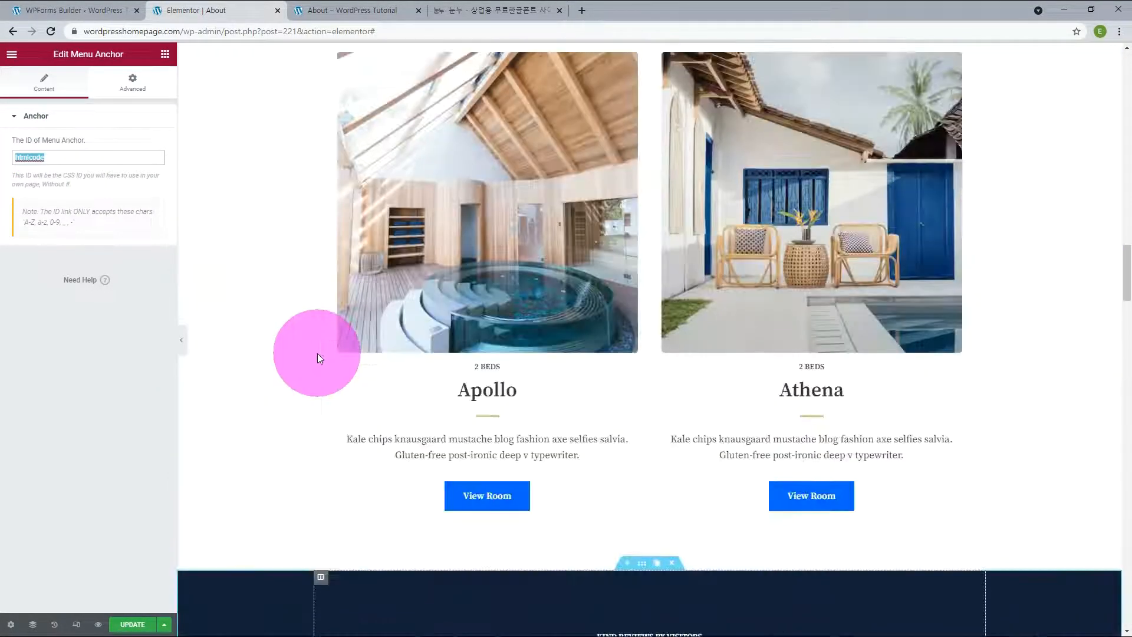
scroll(487, 432, down, 2)
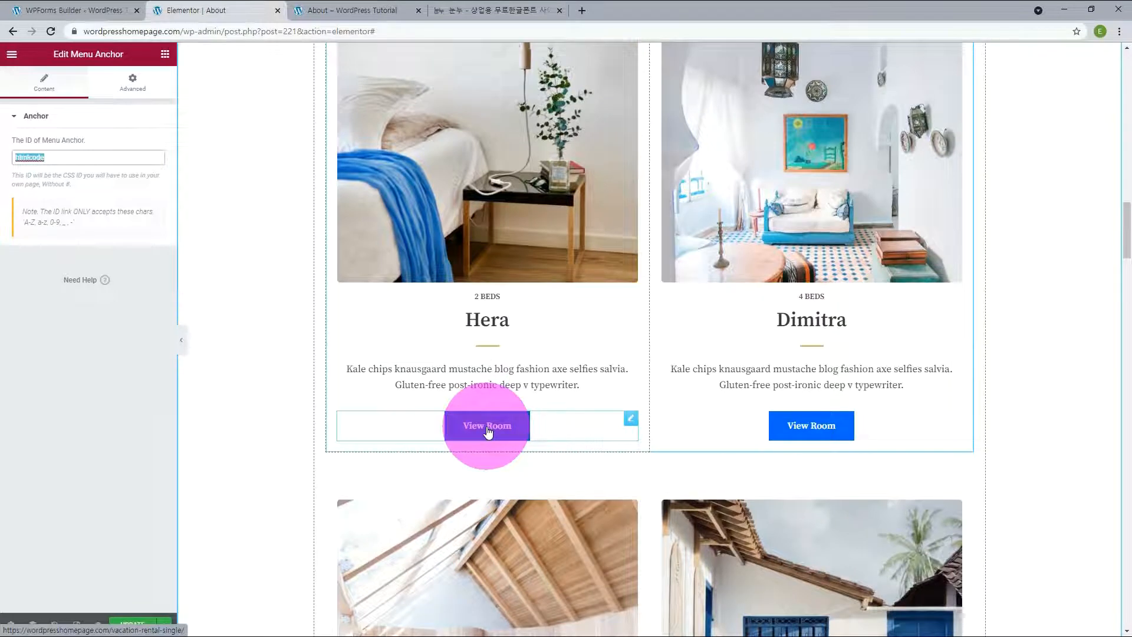
click(631, 423)
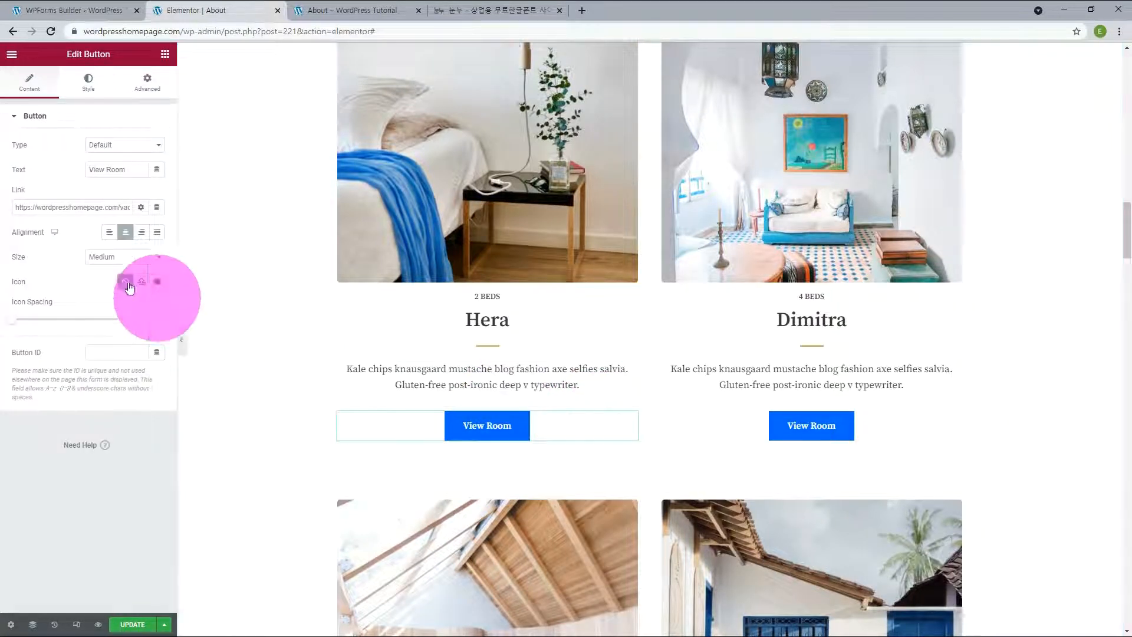
drag(16, 210, 231, 200)
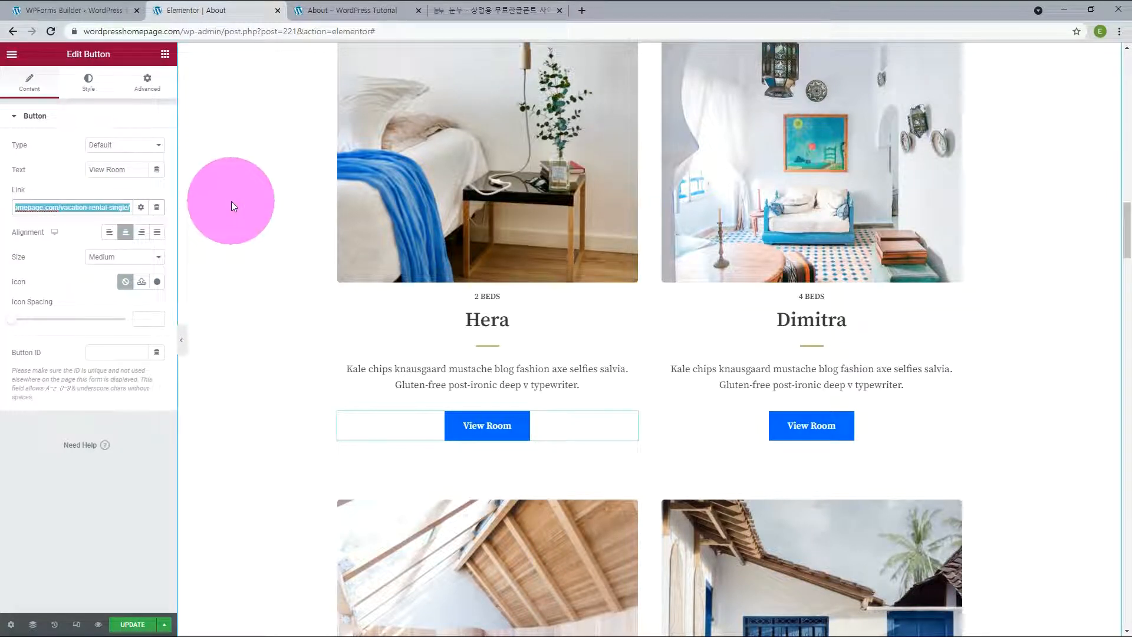
key(ctrl+v)
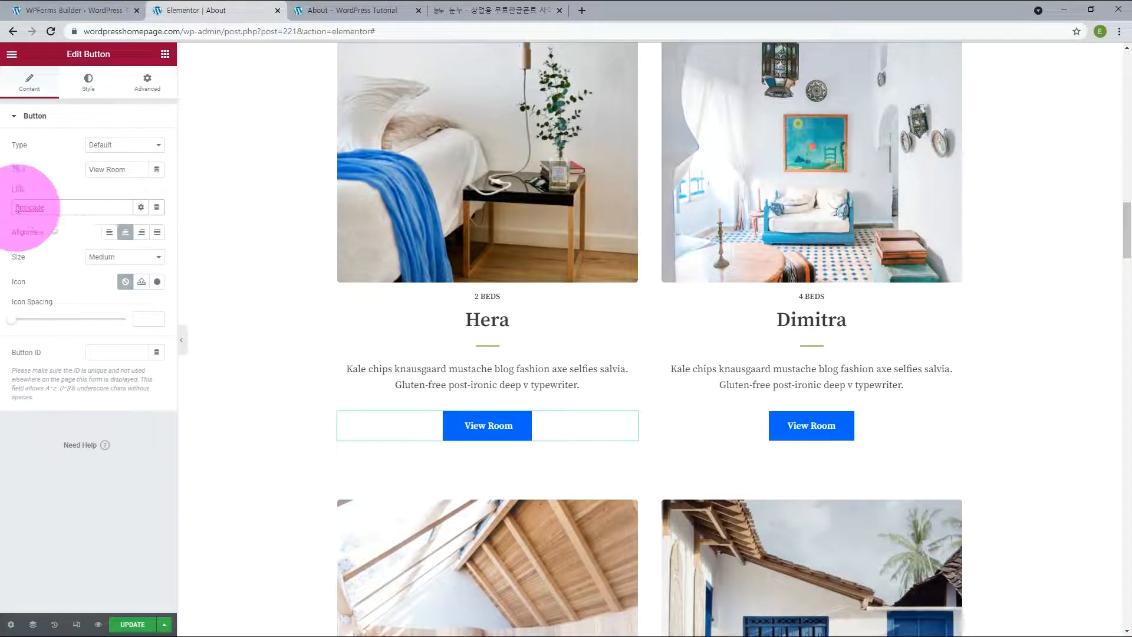
click(20, 212)
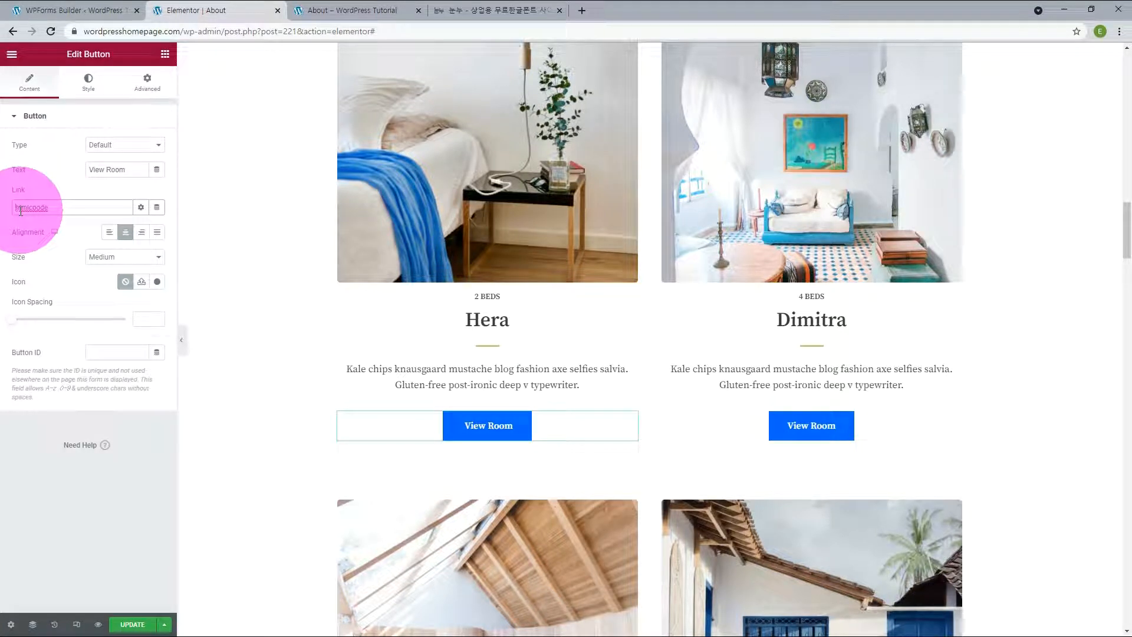
click(490, 425)
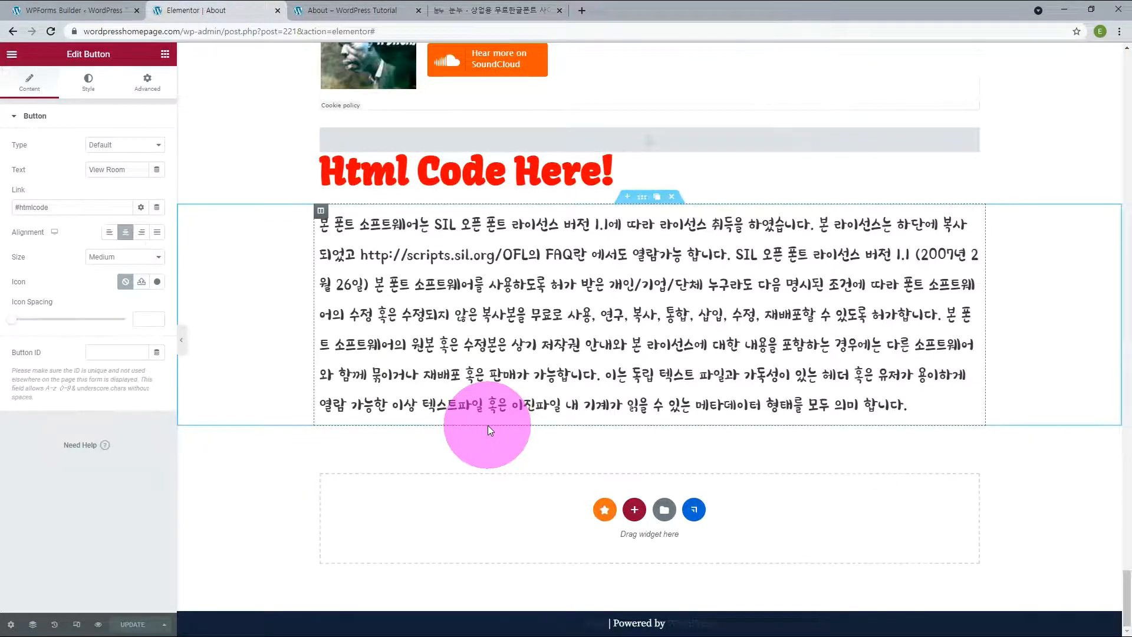
Step: Place a Menu Anchor widget above the USA, Korea and German tabs and set its ID to mytab
scroll(531, 436, up, 10)
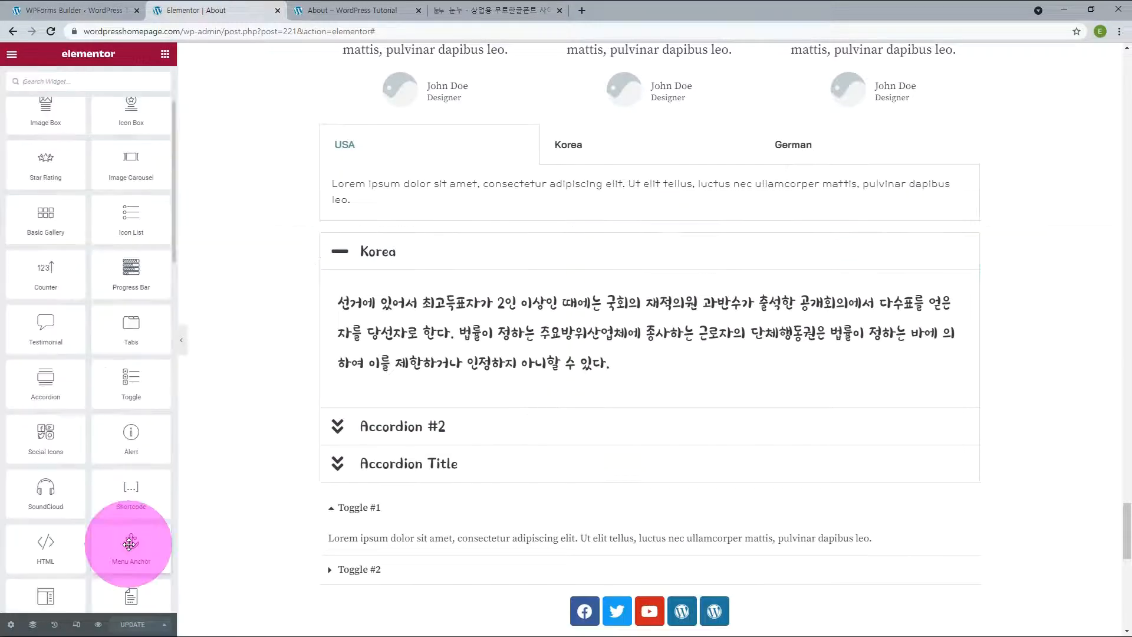
drag(128, 545, 529, 143)
click(91, 158)
text(mytab)
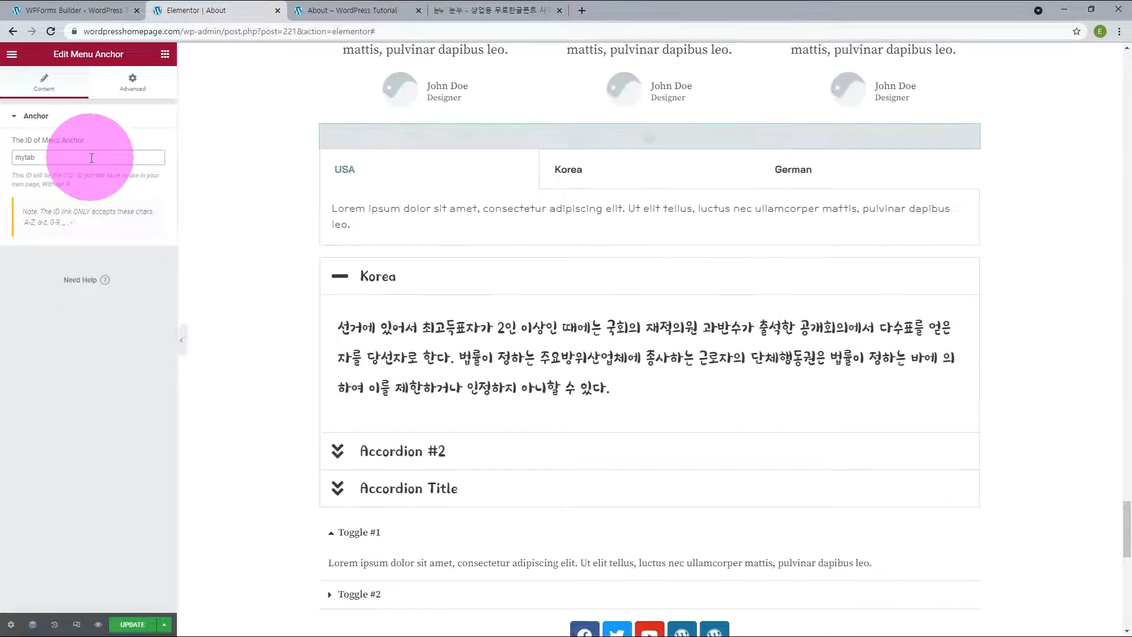
Step: Link the Athena room's View Room button to #mytab and change its text to My Tab
scroll(322, 312, up, 10)
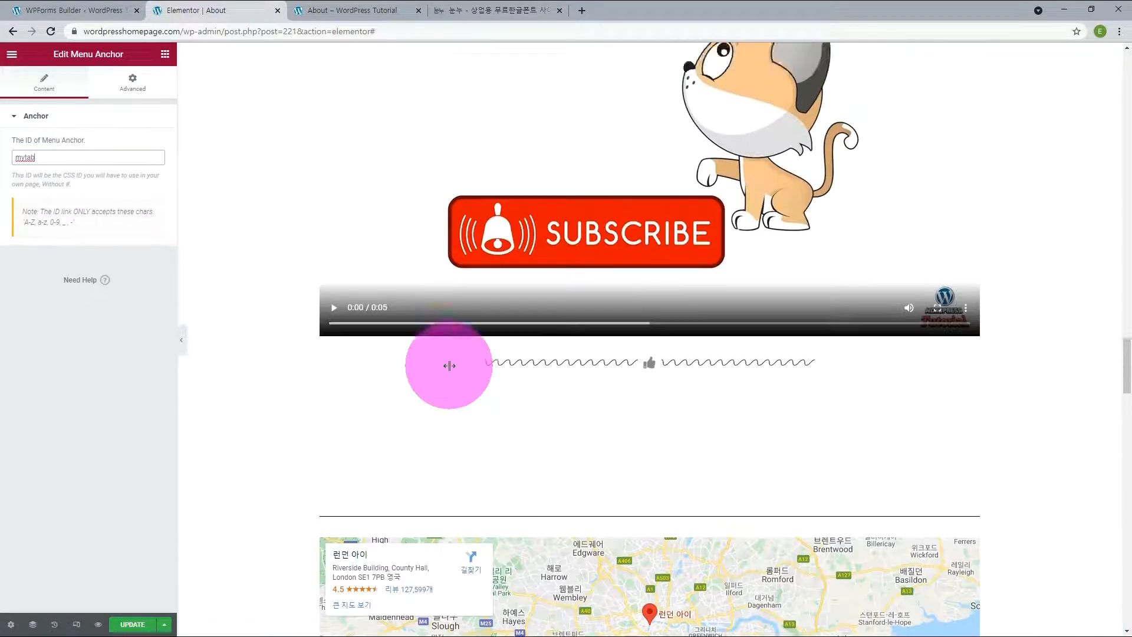
scroll(449, 366, up, 10)
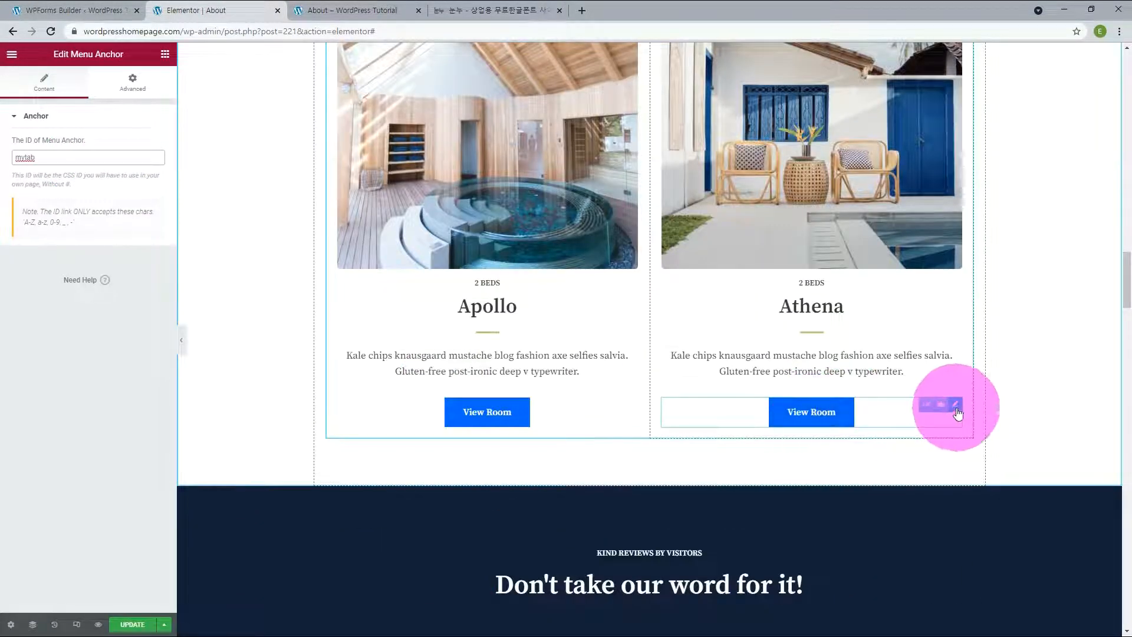
click(956, 404)
triple_click(64, 208)
text(#mytab)
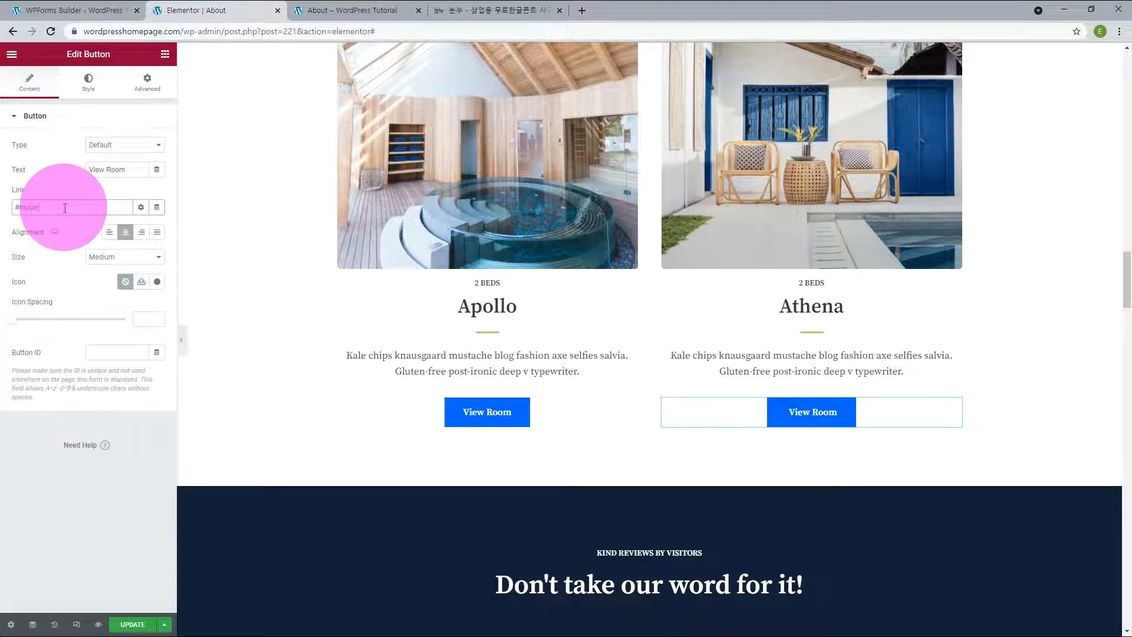
drag(127, 169, 64, 167)
text(My Tab)
click(806, 413)
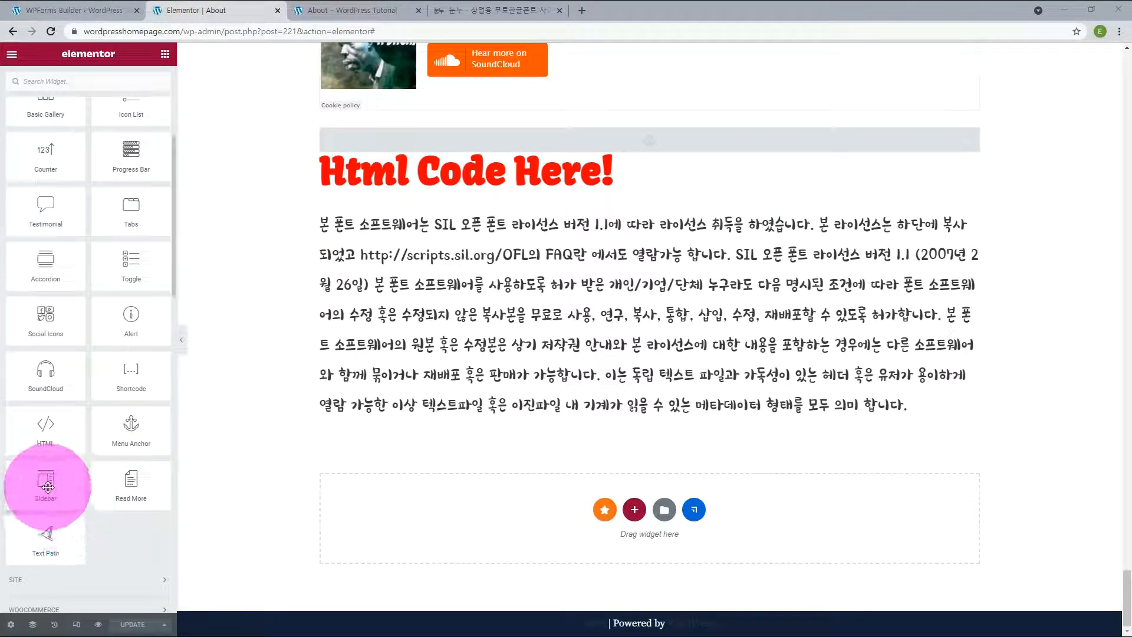
Step: Place a Sidebar widget below the Korean license paragraph, set it to show Sidebar, and look through its contents
drag(46, 481, 479, 500)
drag(478, 496, 478, 496)
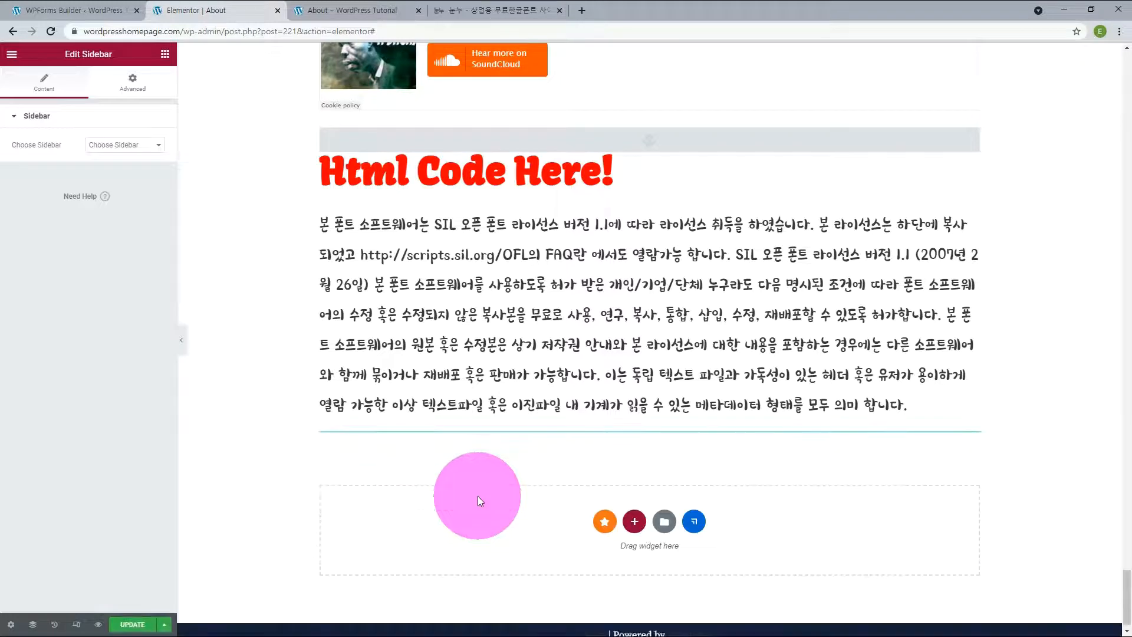
click(148, 146)
click(112, 166)
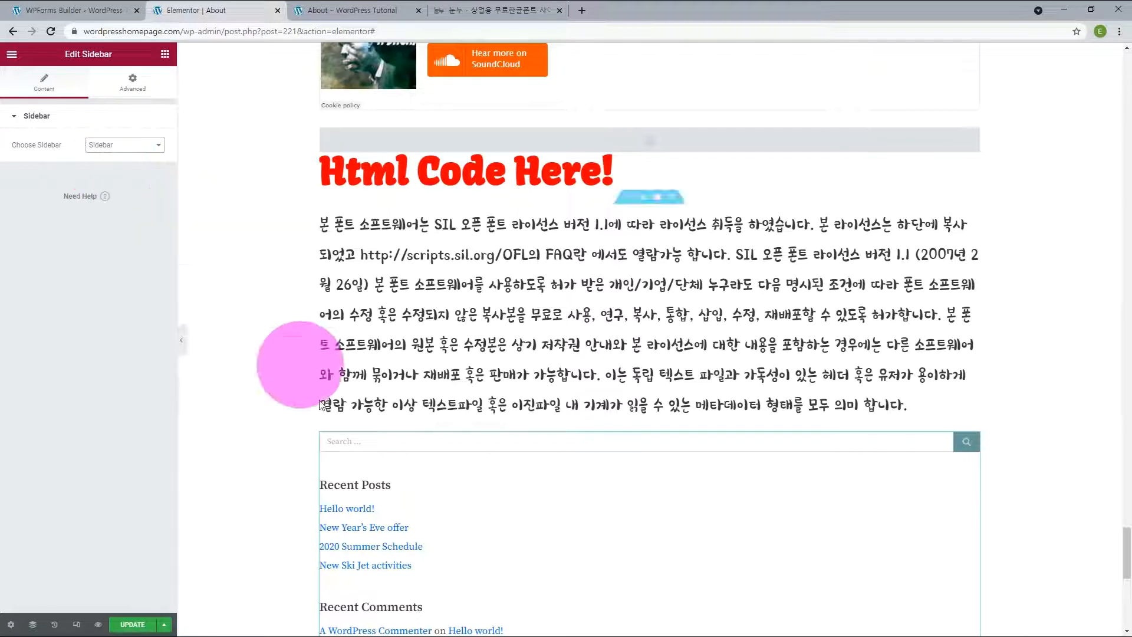
scroll(383, 517, down, 1)
scroll(383, 518, down, 5)
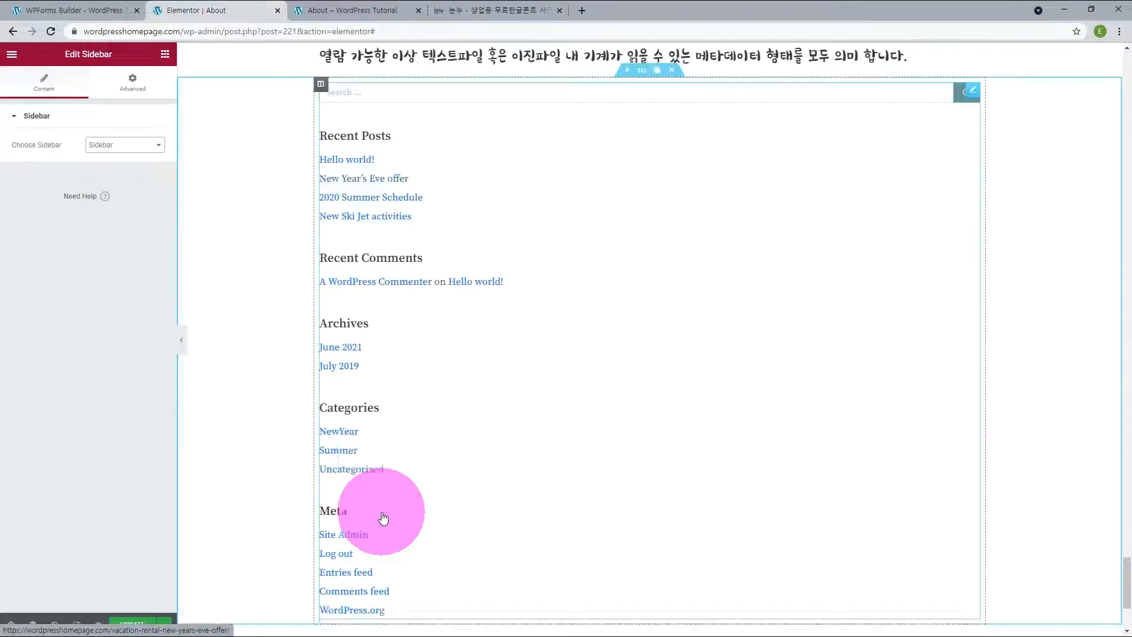
scroll(384, 517, up, 3)
scroll(383, 517, up, 3)
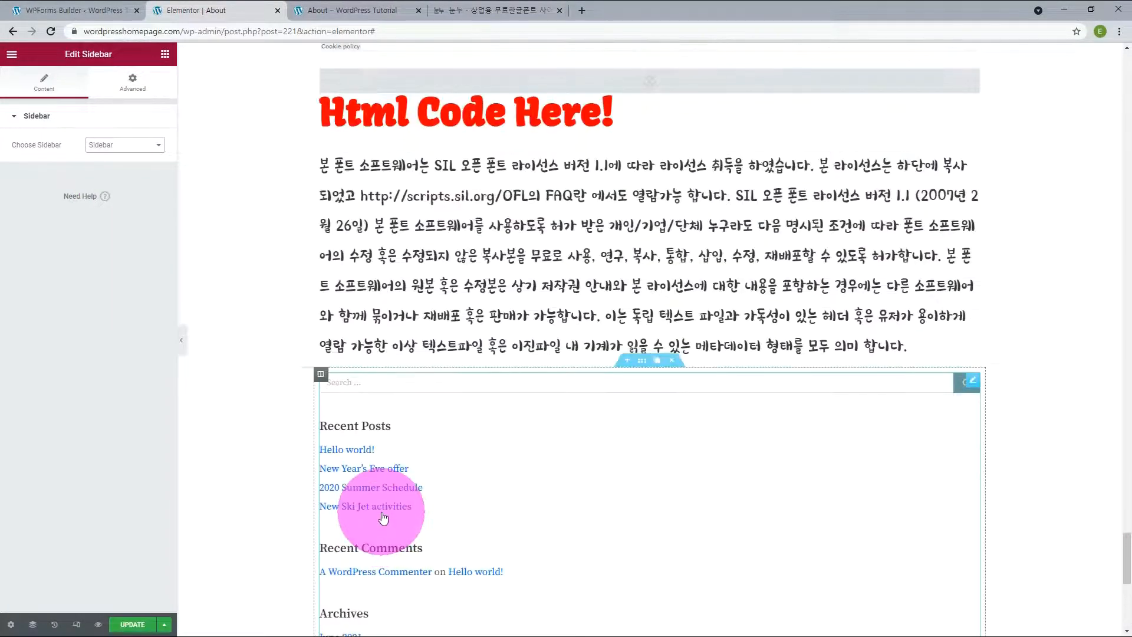
Step: Switch the Sidebar widget to display the Shop Sidebar
click(135, 146)
click(116, 174)
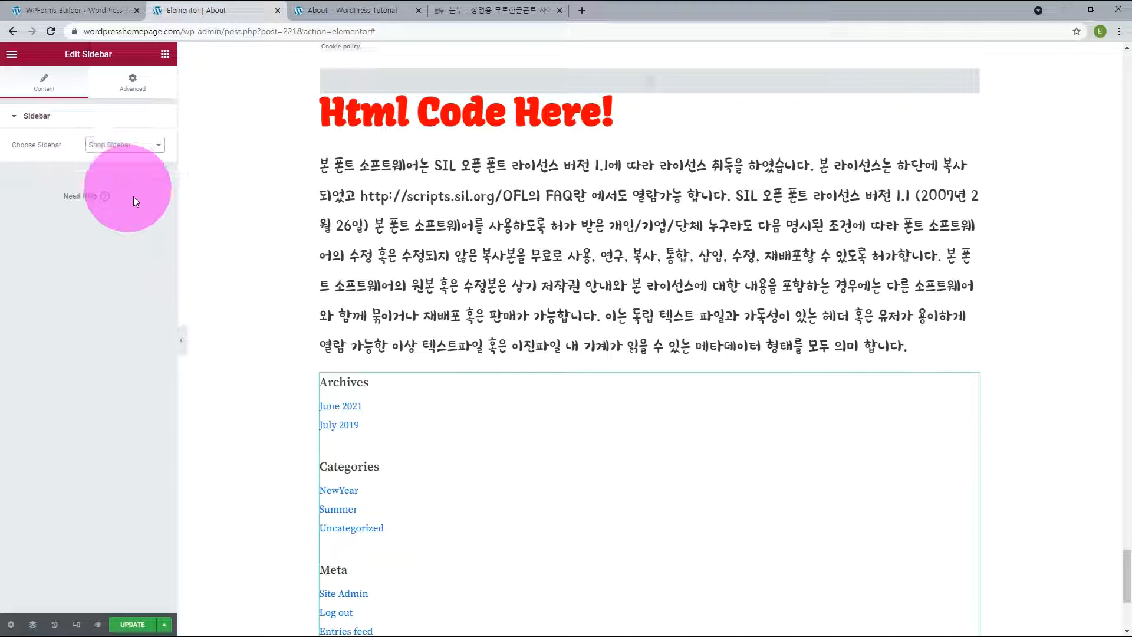
scroll(242, 277, down, 4)
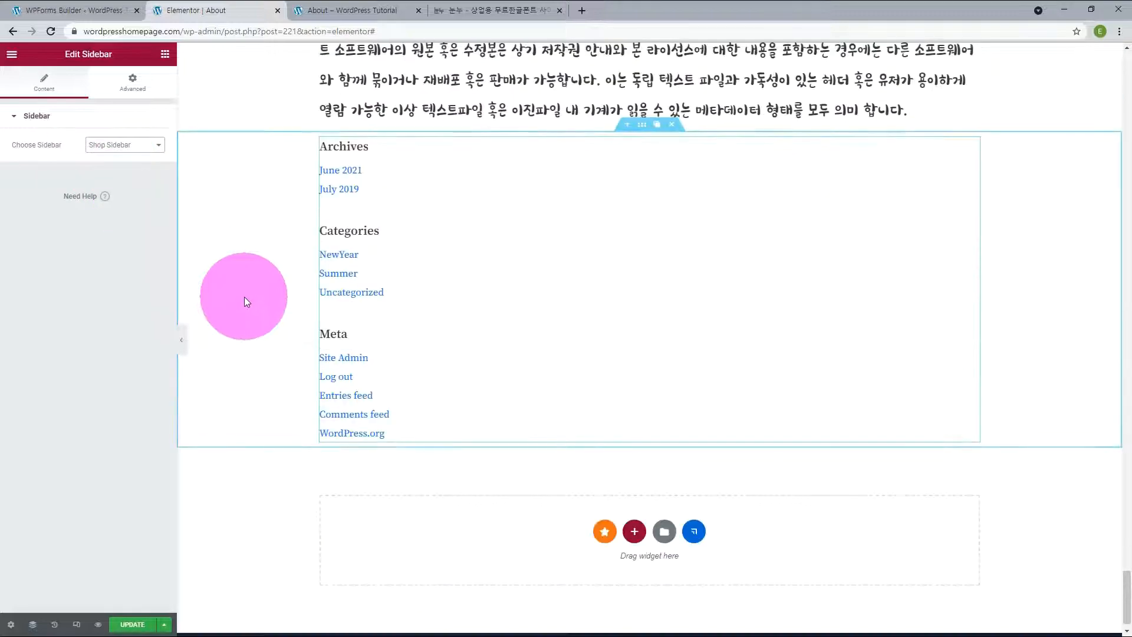
Step: Review the Sidebar and Shop Sidebar areas on the WordPress Widgets page and return to the About page editor
click(50, 12)
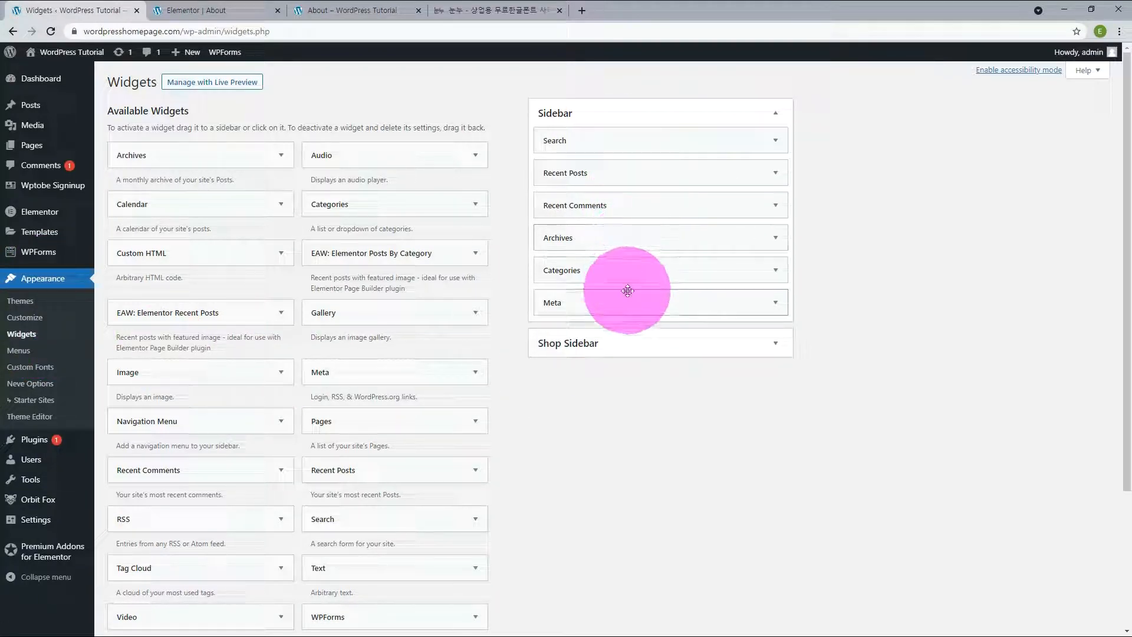
click(194, 10)
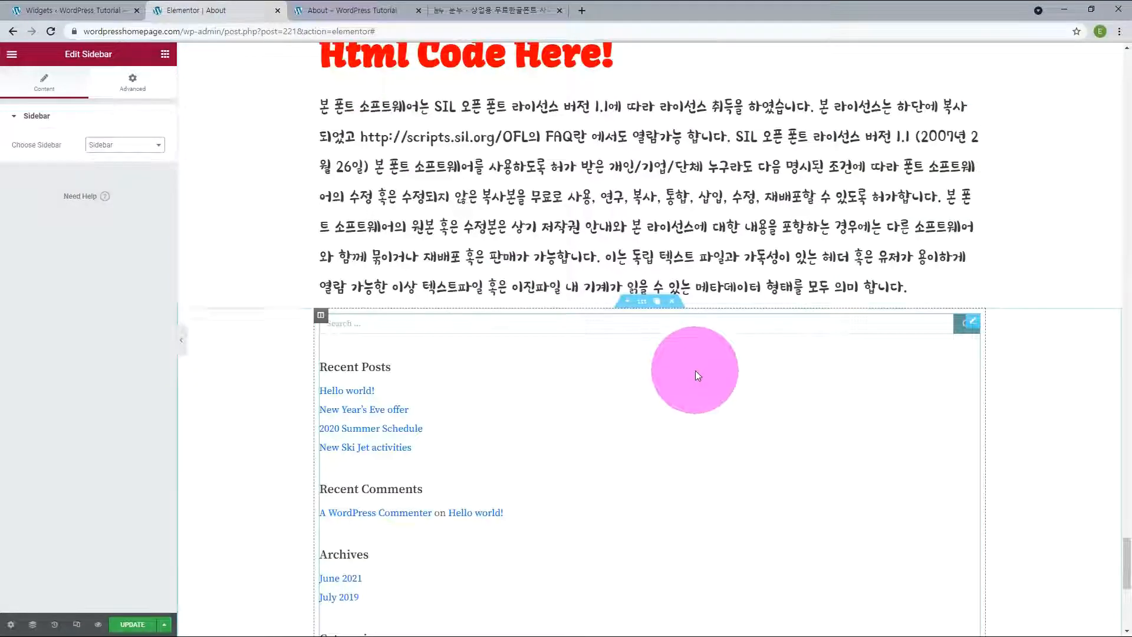
scroll(695, 370, down, 4)
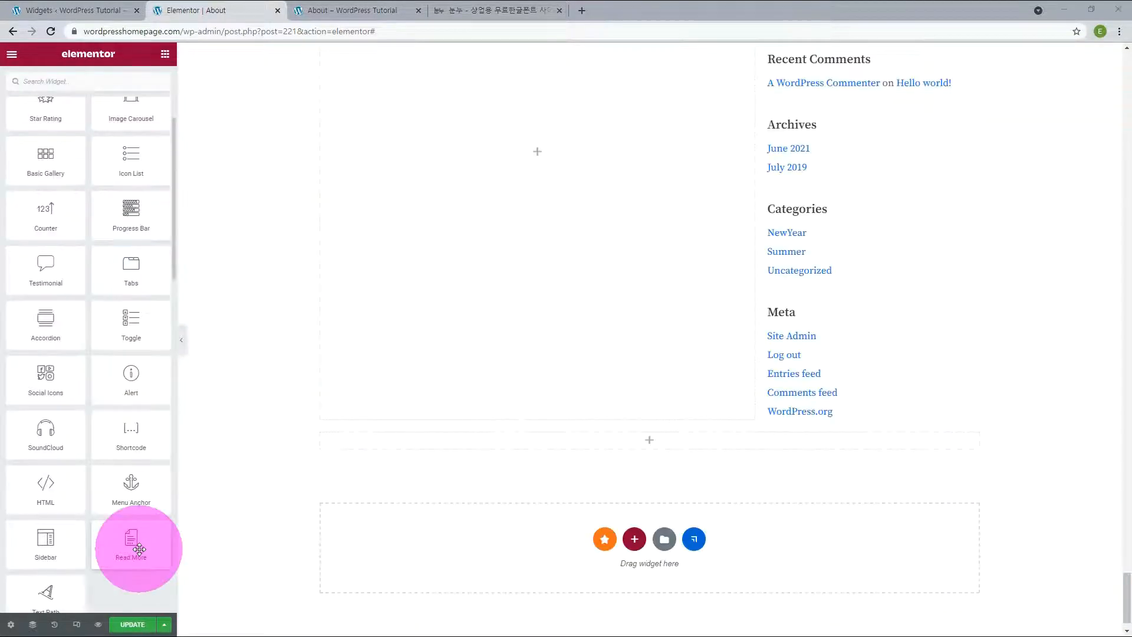
Step: Place a Read More widget in the empty column below the sidebar section and replace its Read More text
drag(139, 550, 610, 445)
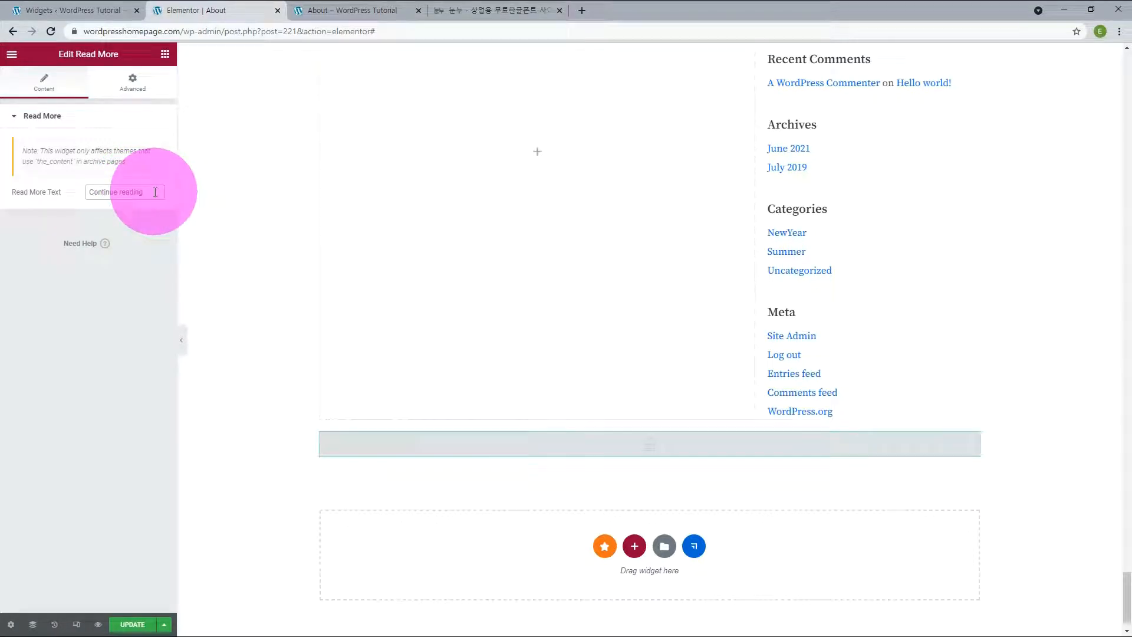
drag(140, 192, 45, 191)
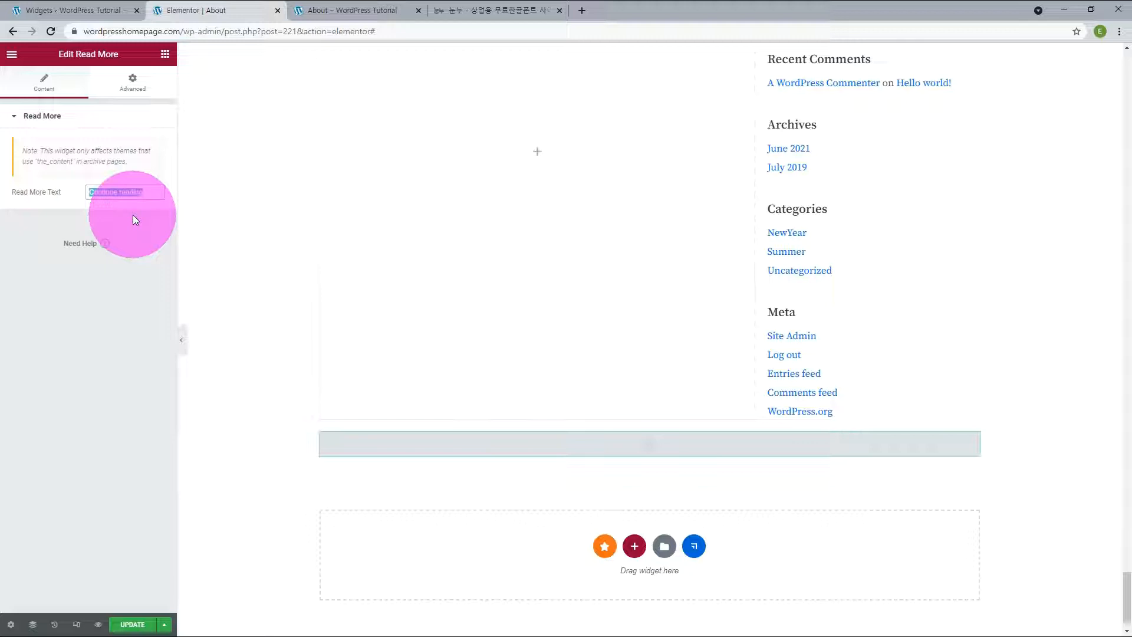
text(Read M)
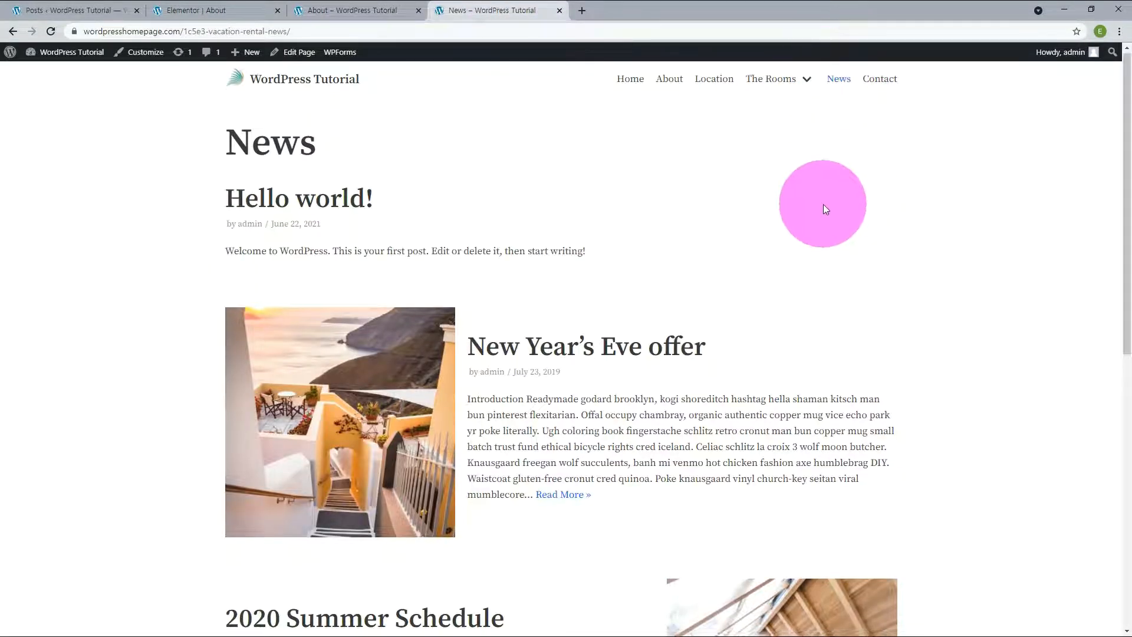
Step: Open the New Year's Eve offer post through its Read More link on the News page and view it
scroll(823, 204, down, 3)
click(567, 322)
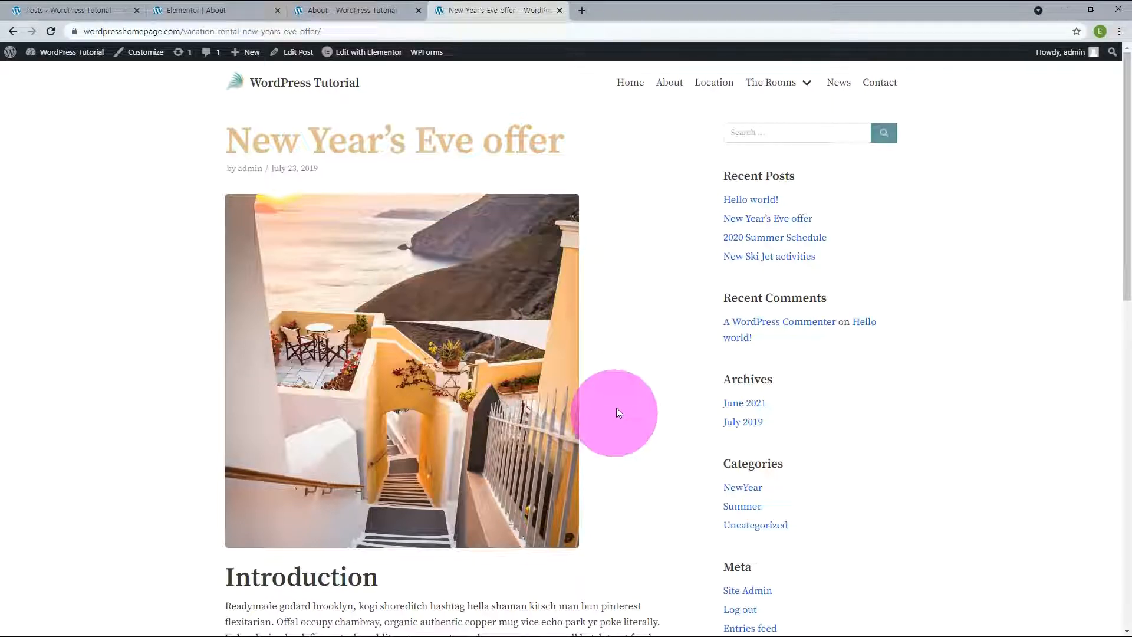
scroll(614, 416, down, 8)
scroll(617, 406, up, 8)
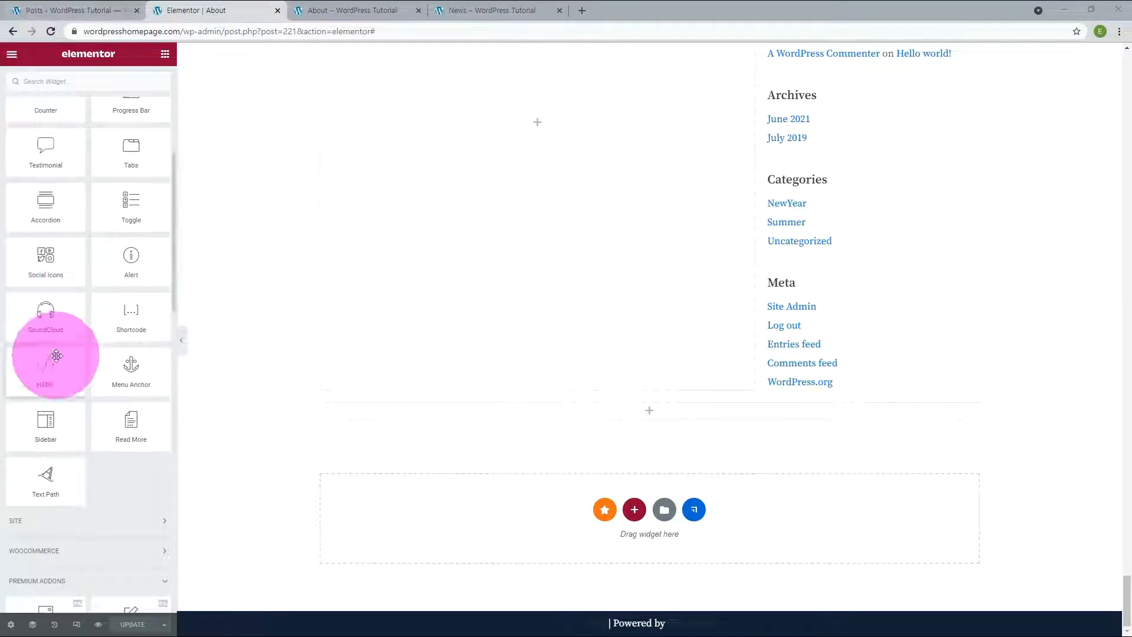
Step: Place a Premium Blog widget in the empty column below the sidebar section of the About page
drag(55, 359, 78, 409)
scroll(118, 466, down, 7)
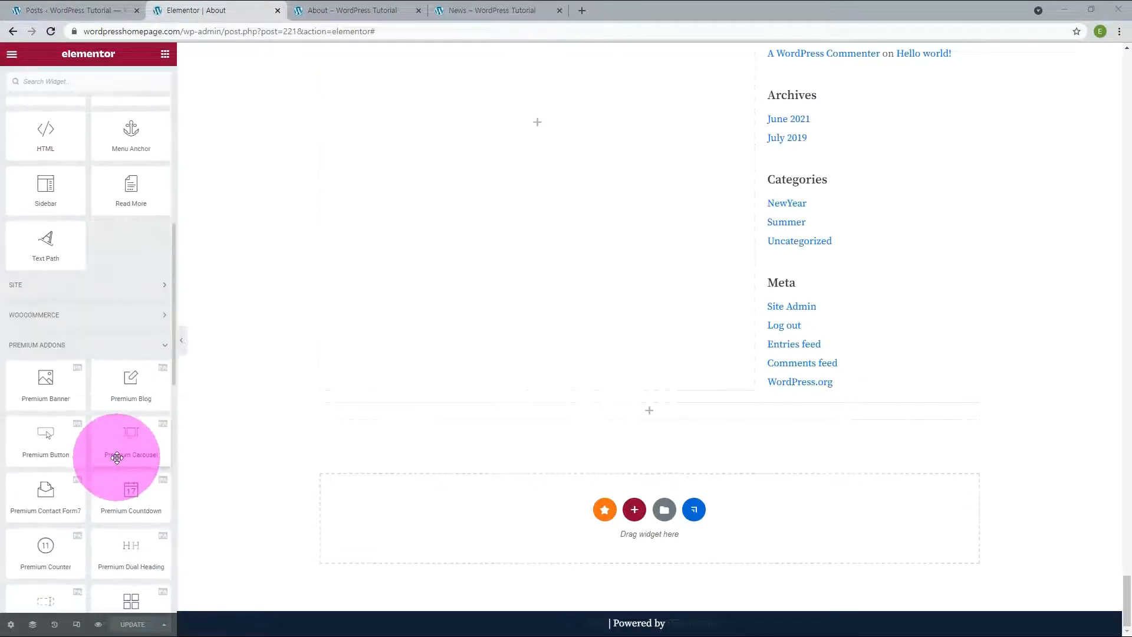
drag(114, 211, 611, 414)
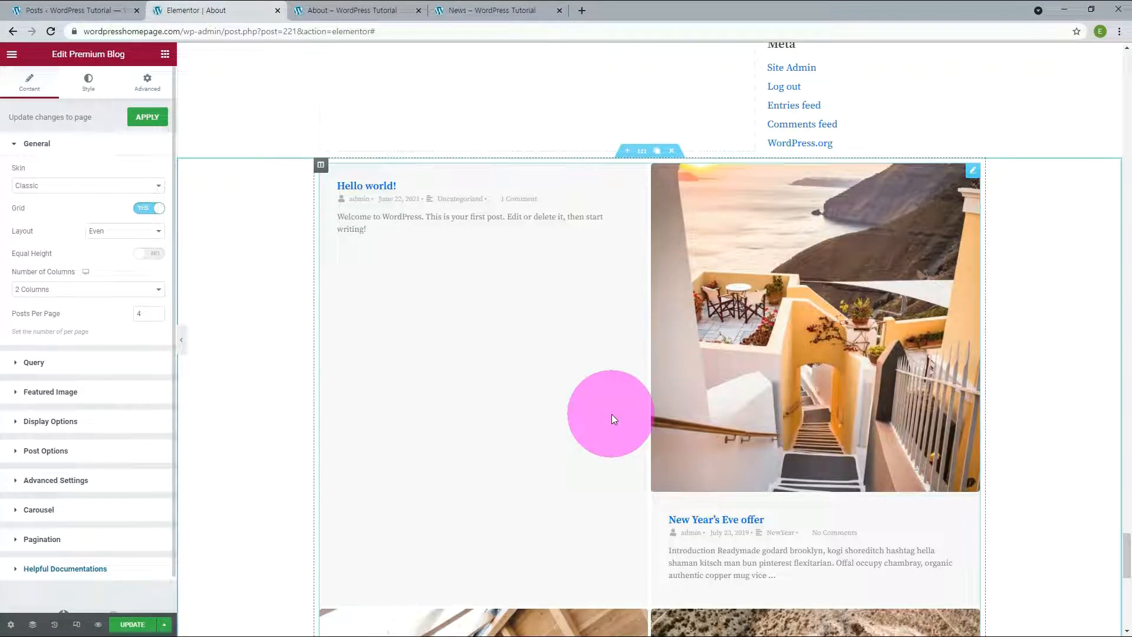
Step: Set the Premium Blog widget's Excerpt Type to Link in its post options
click(973, 175)
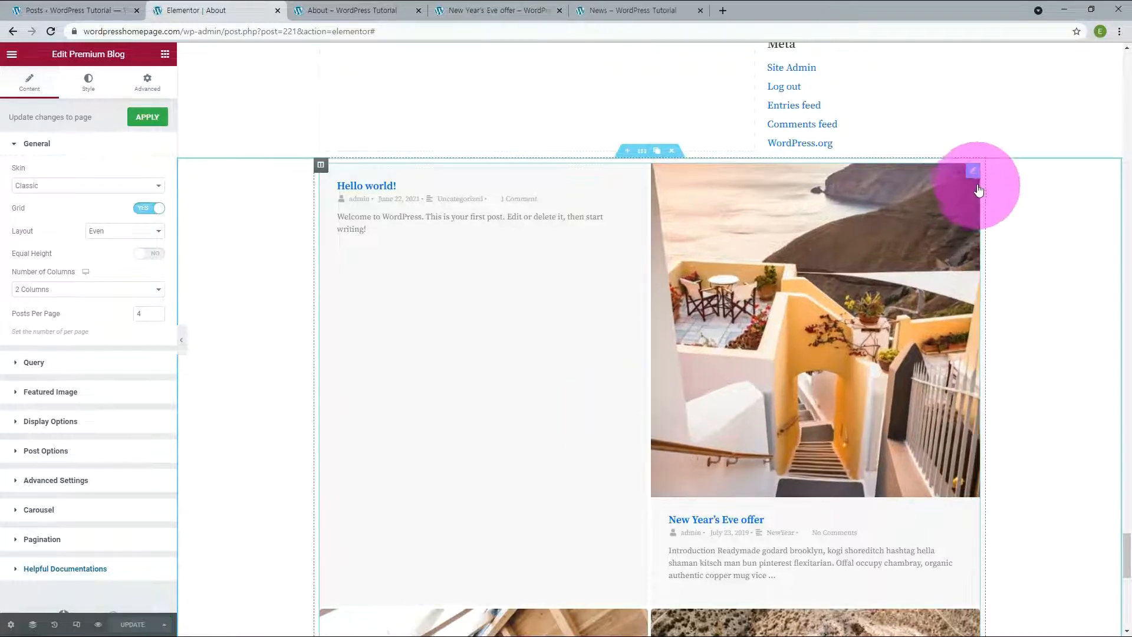
click(46, 451)
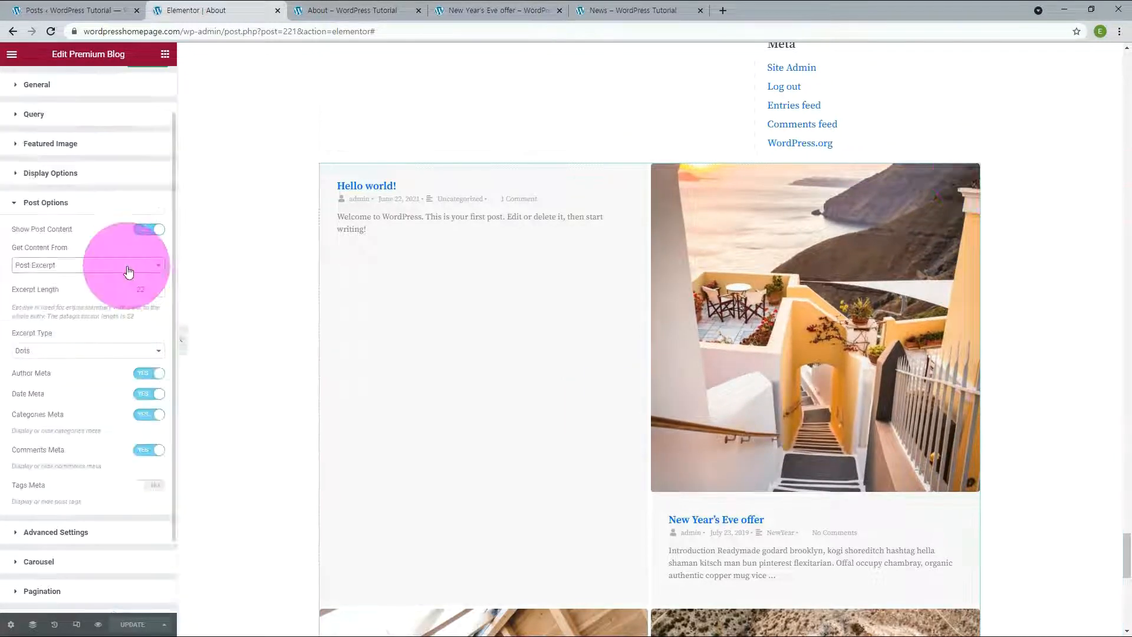
click(100, 351)
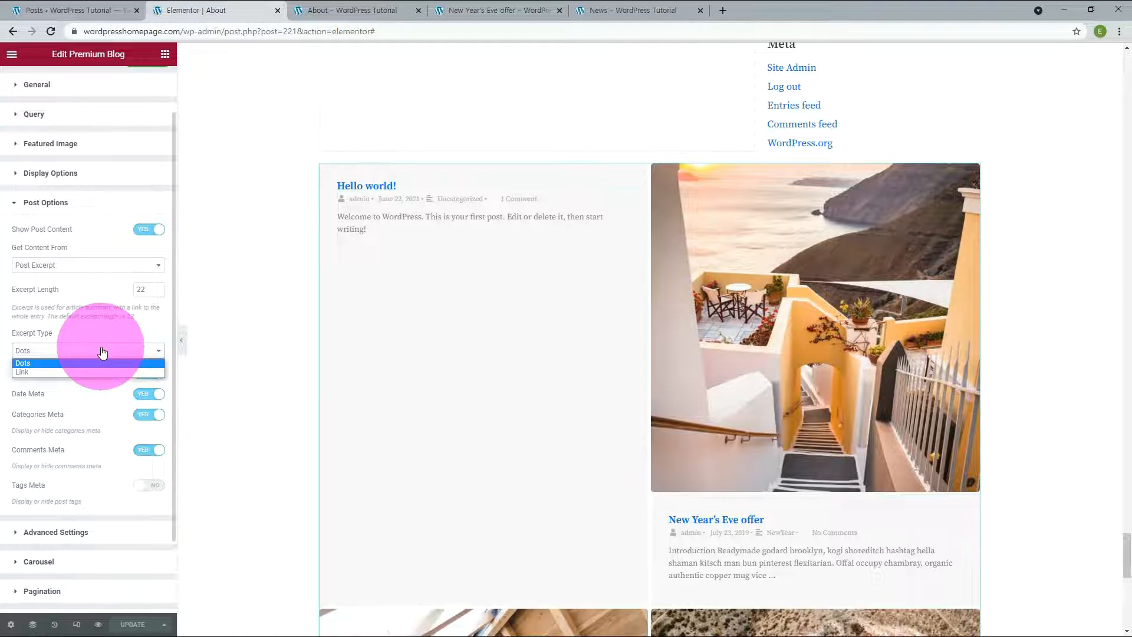
click(75, 372)
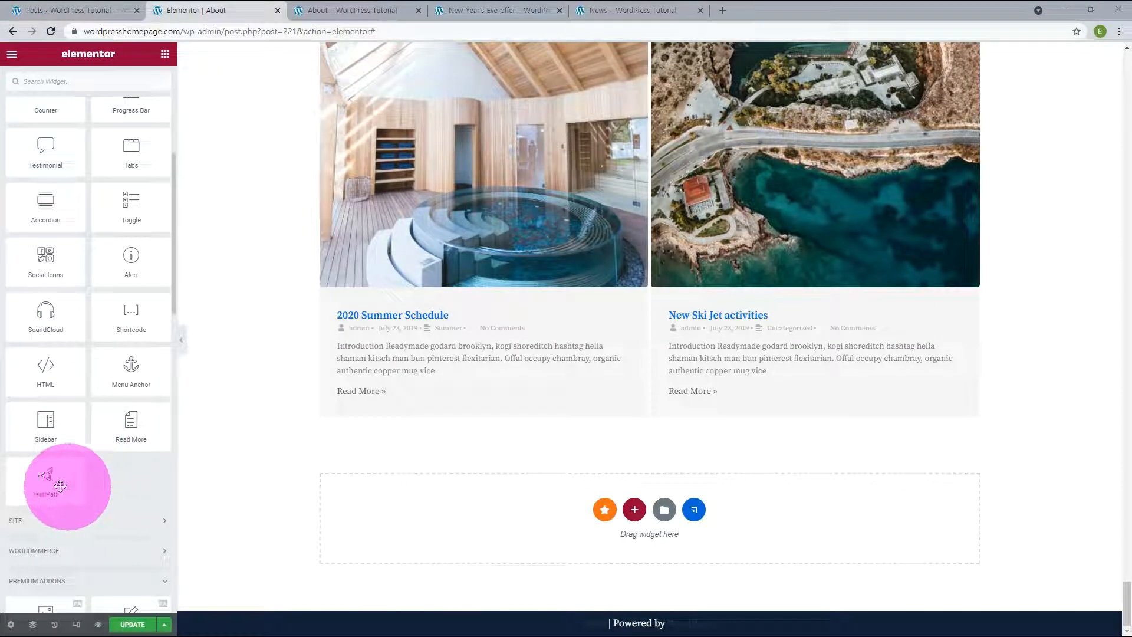
Step: Place a Text Path widget below the blog posts and append 환영합니다 to its text
drag(56, 485, 490, 524)
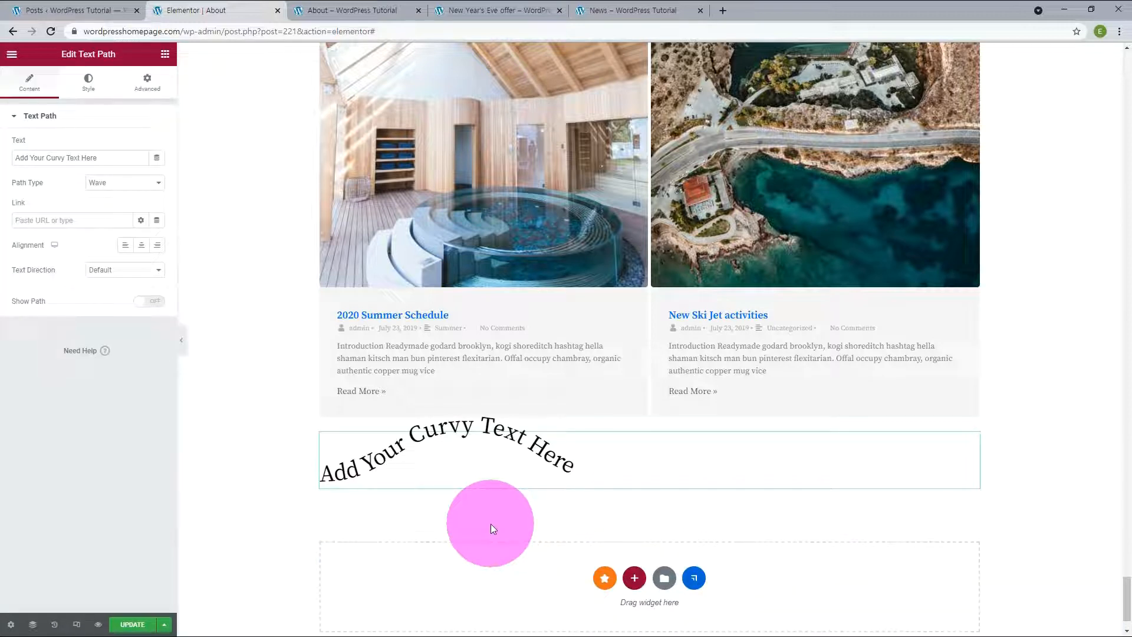
click(101, 158)
text(환영합니다)
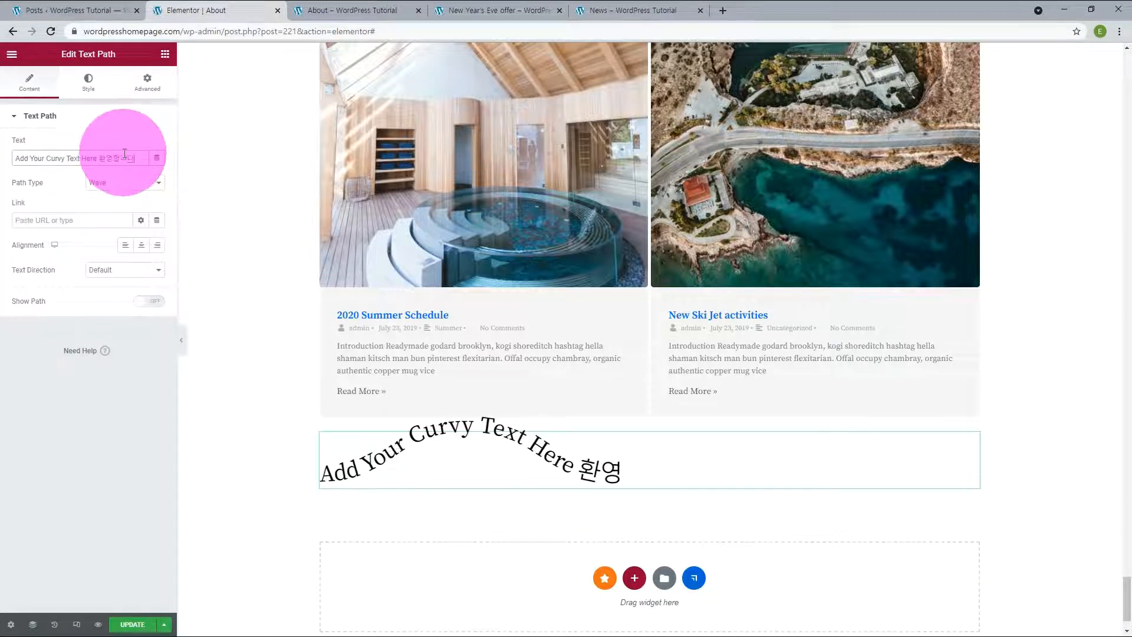
Step: Remove the words Here and Text from the Text Path widget's text, leaving Add Your Curvy 환영합니다
double_click(88, 158)
key(BackSpace)
double_click(73, 158)
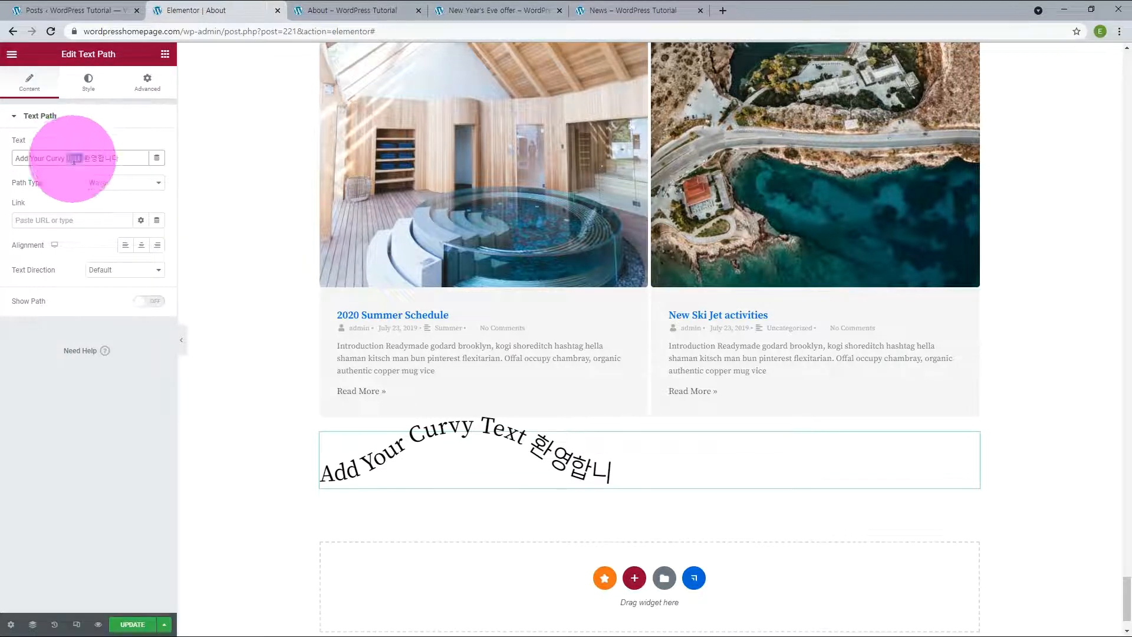
key(BackSpace)
Step: Set the Text Path widget's path type to Arc and open its text direction options
click(121, 182)
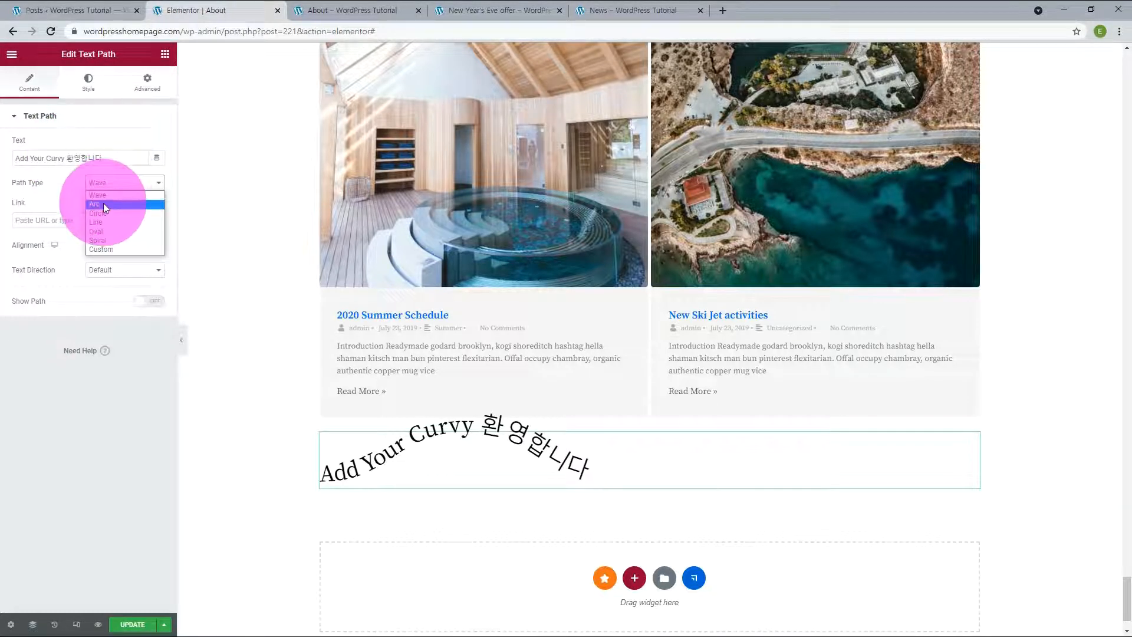
click(104, 204)
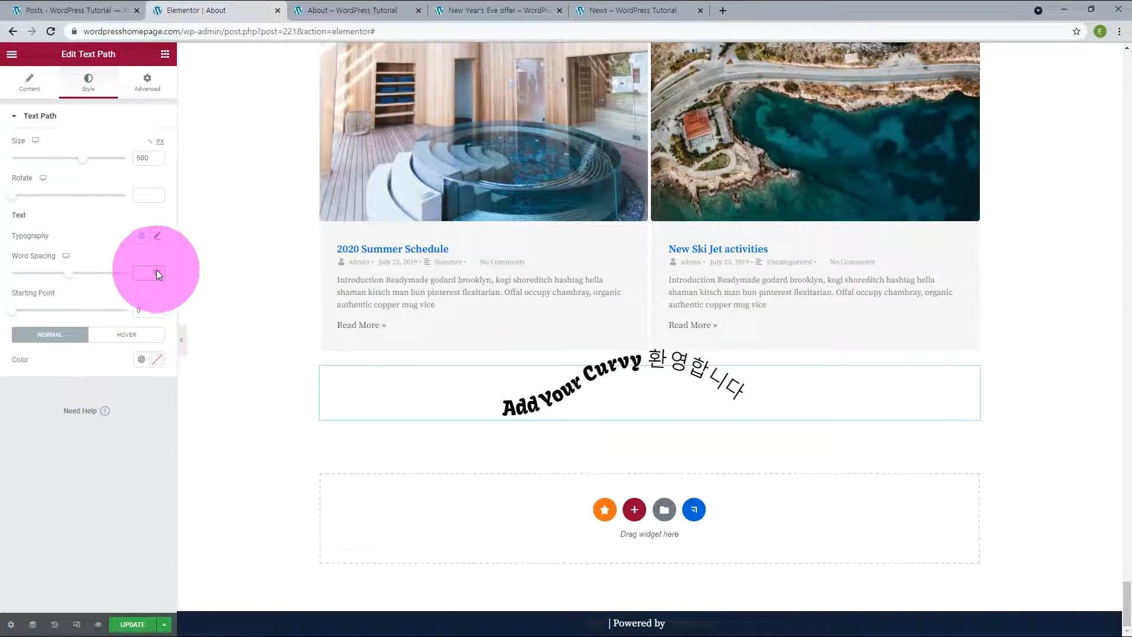
click(157, 270)
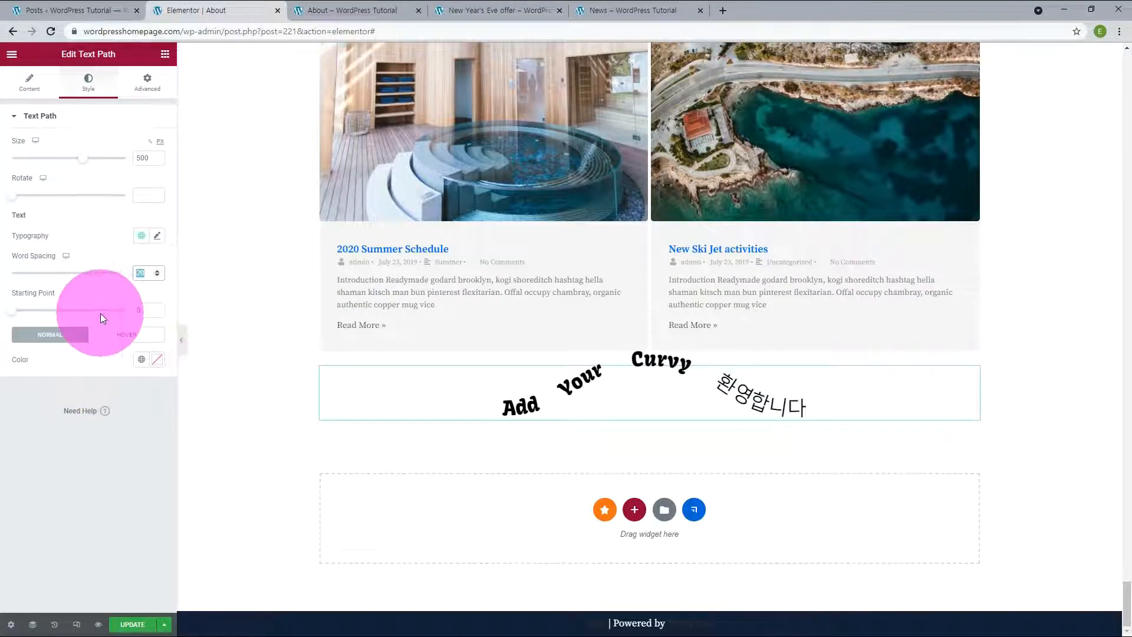
Step: Set the curved text's starting point to 11, apply a muted teal global color to it, and leave the widget's settings
click(157, 308)
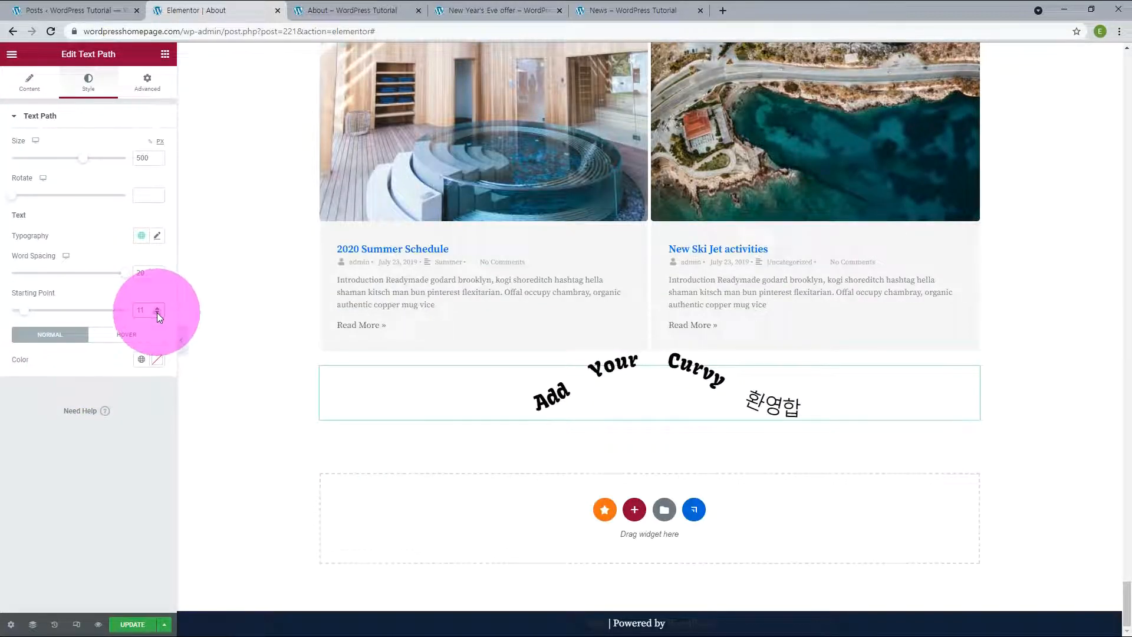
click(141, 359)
click(1076, 509)
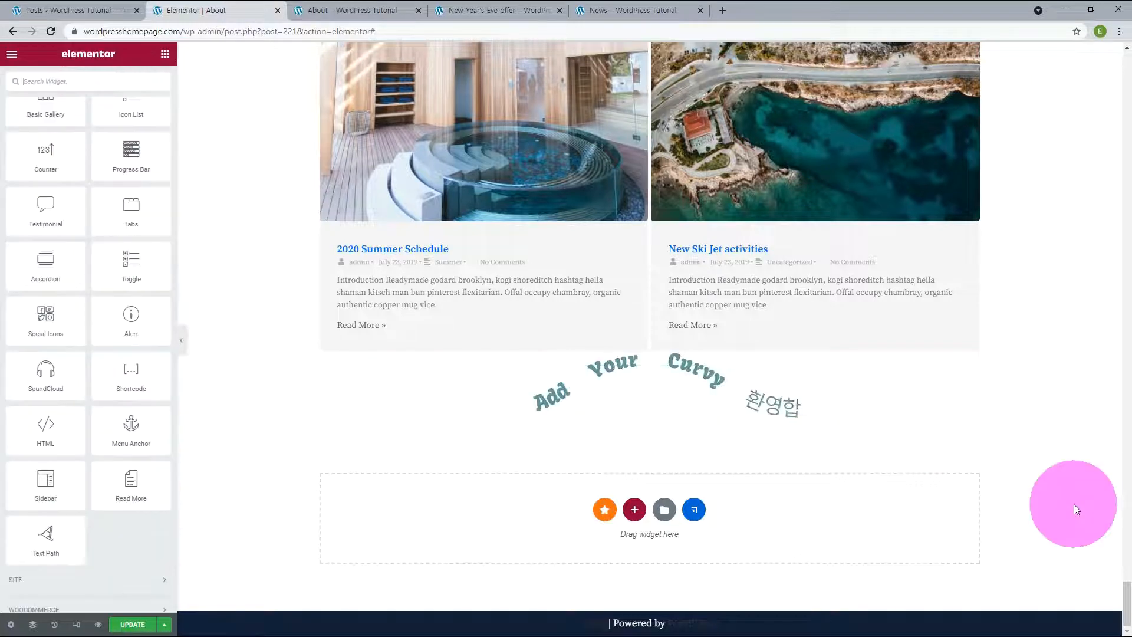